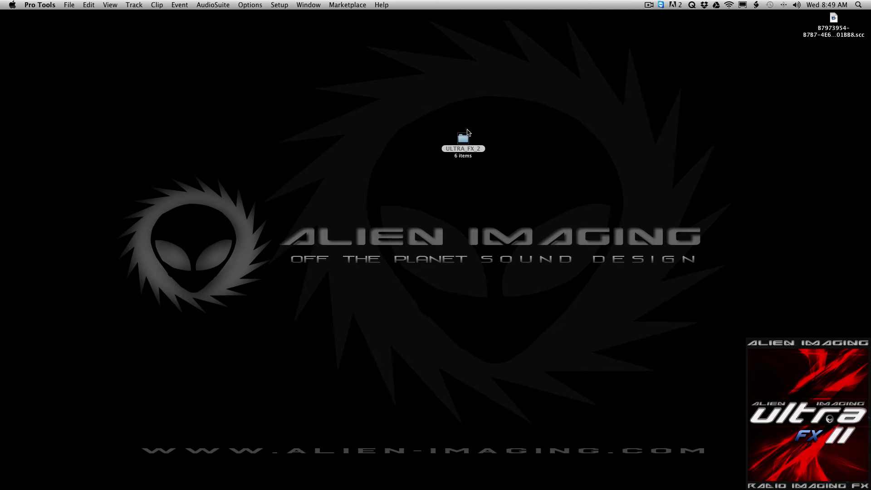
Step: Open ULTRA_FX_2 from the desktop, enlarge its window, and enter the ULTRA_2_FX folder
{"action": "double_click", "coordinate": [463, 137]}
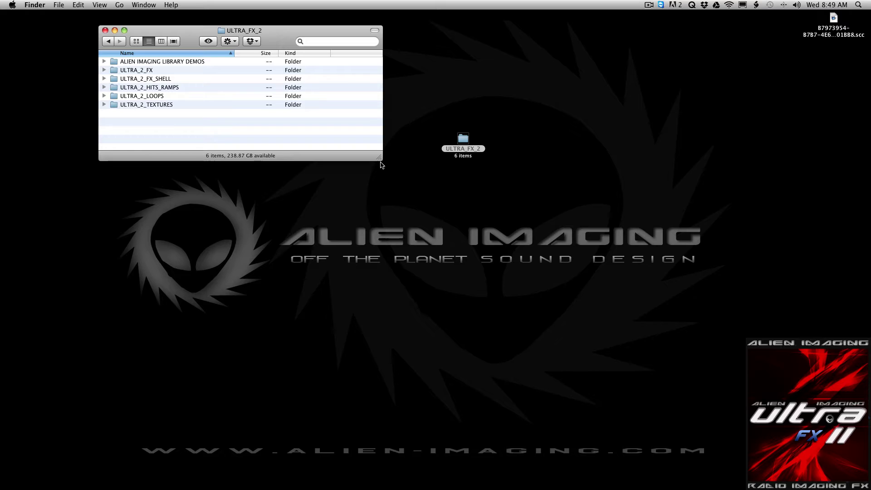
{"action": "left_click_drag", "start_coordinate": [379, 157], "coordinate": [393, 179]}
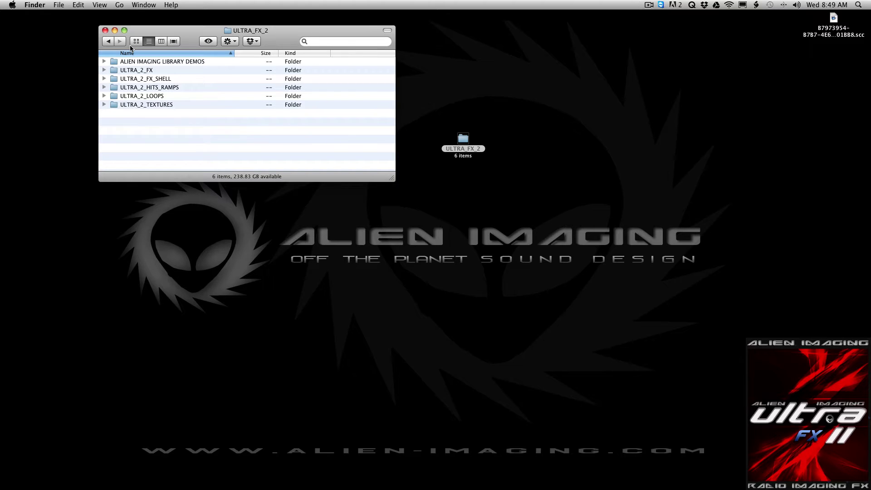
{"action": "left_click", "coordinate": [103, 61]}
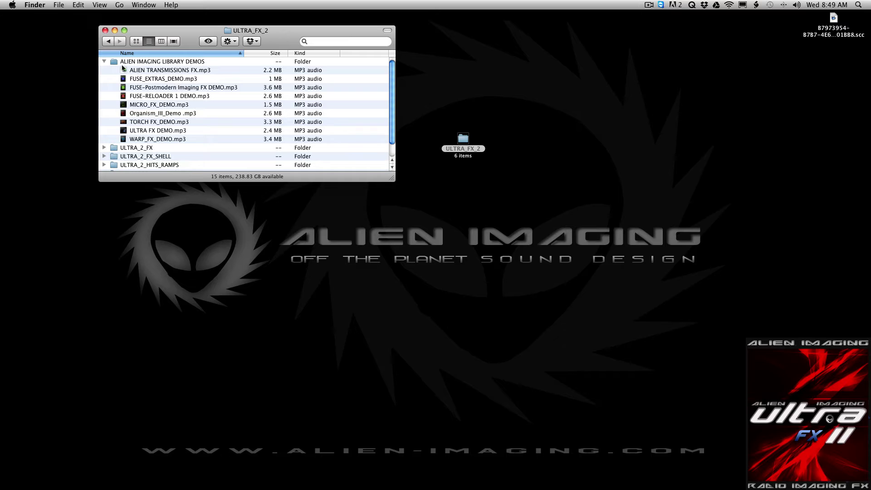
{"action": "left_click", "coordinate": [104, 61]}
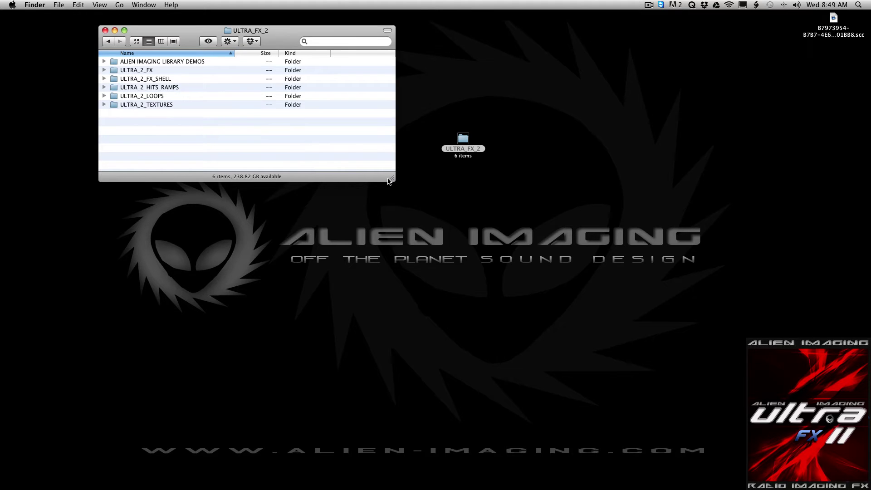
{"action": "mouse_move", "coordinate": [392, 179]}
{"action": "left_mouse_down"}
{"action": "mouse_move", "coordinate": [401, 201]}
{"action": "mouse_move", "coordinate": [394, 195]}
{"action": "left_mouse_up"}
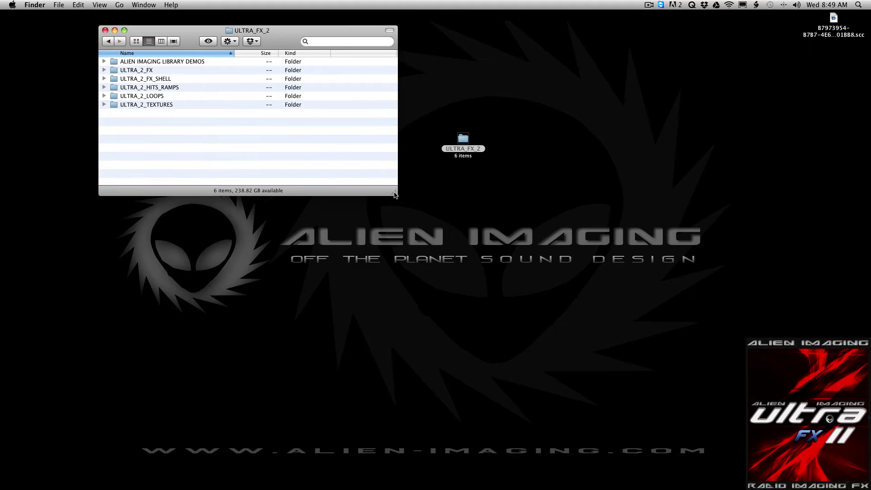
{"action": "double_click", "coordinate": [113, 71]}
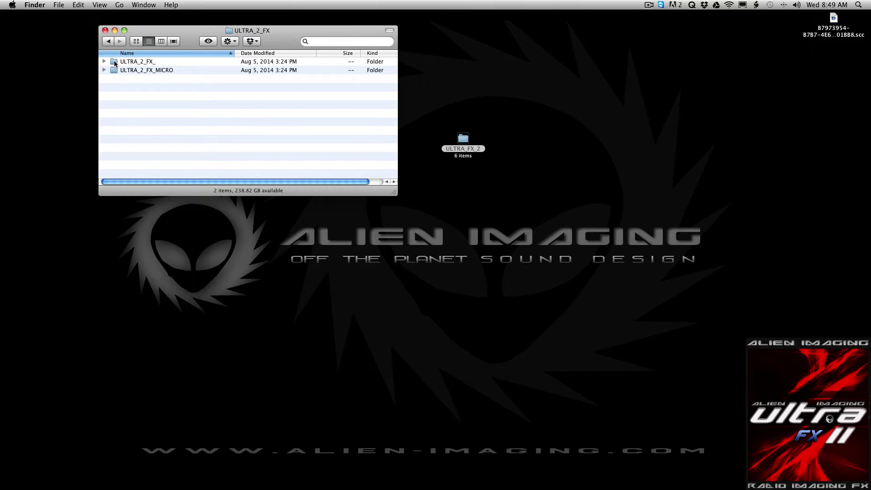
Step: In ULTRA_2_FX_, sort by name descending and preview samples 131, 122, 061 and 058
{"action": "double_click", "coordinate": [114, 63]}
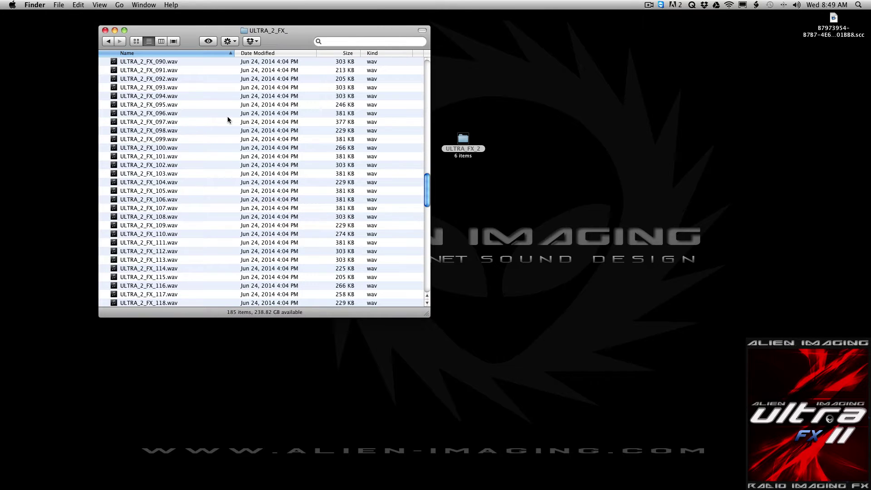
{"action": "left_click", "coordinate": [161, 54]}
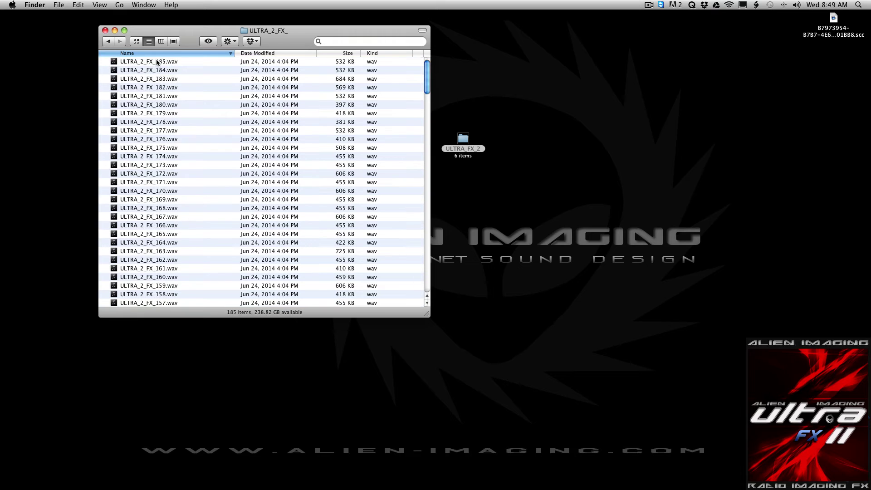
{"action": "scroll", "coordinate": [152, 167], "scroll_direction": "down", "scroll_amount": 10}
{"action": "left_click", "coordinate": [152, 165]}
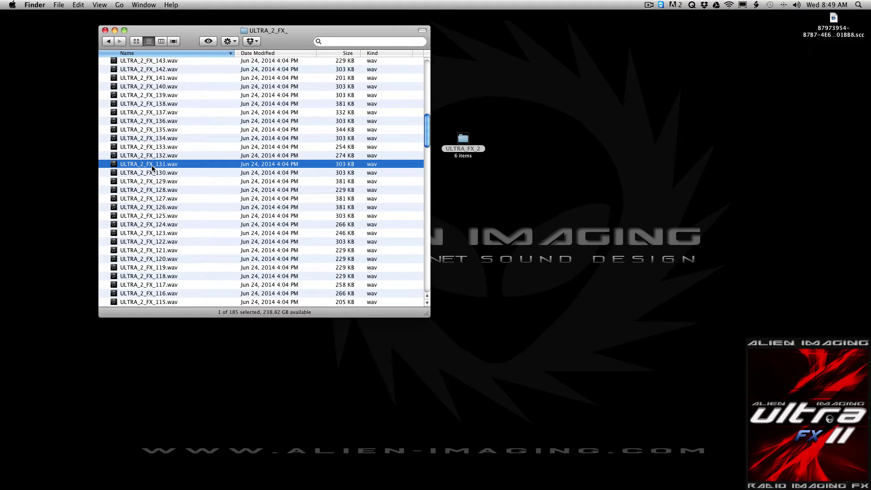
{"action": "key", "text": "space"}
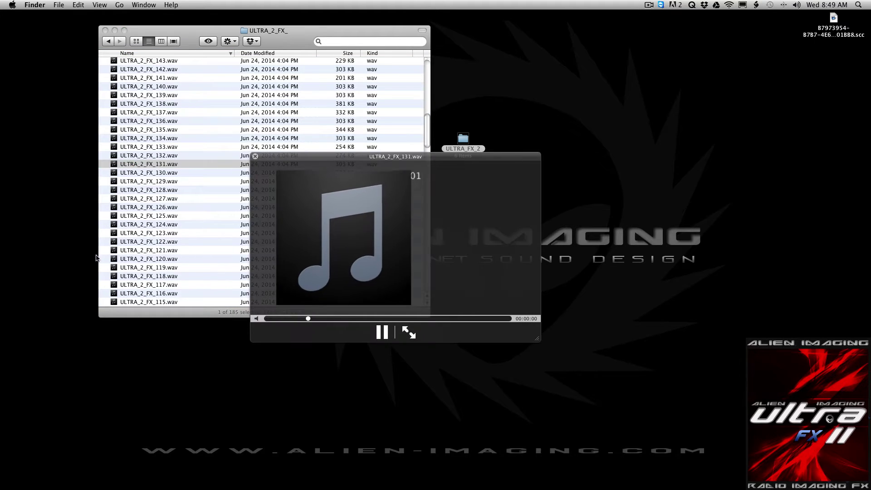
{"action": "left_click", "coordinate": [124, 242]}
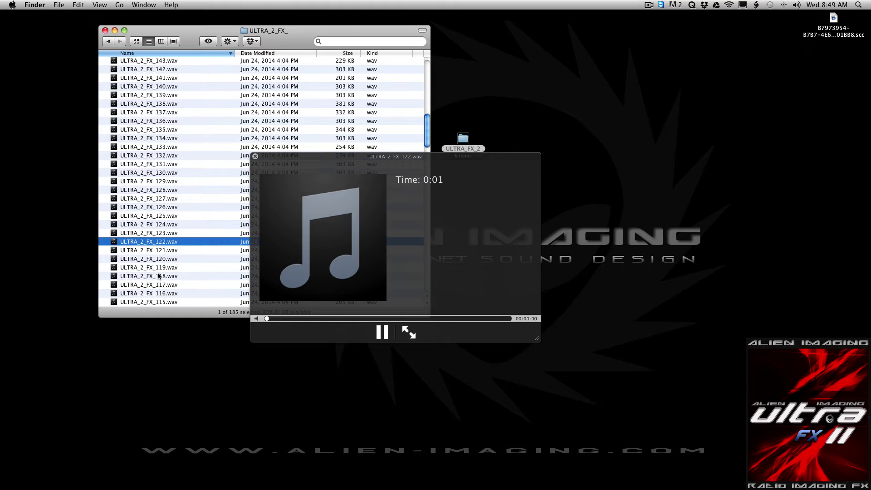
{"action": "scroll", "coordinate": [170, 245], "scroll_direction": "down", "scroll_amount": 4}
{"action": "scroll", "coordinate": [169, 245], "scroll_direction": "down", "scroll_amount": 10}
{"action": "left_click", "coordinate": [169, 244]}
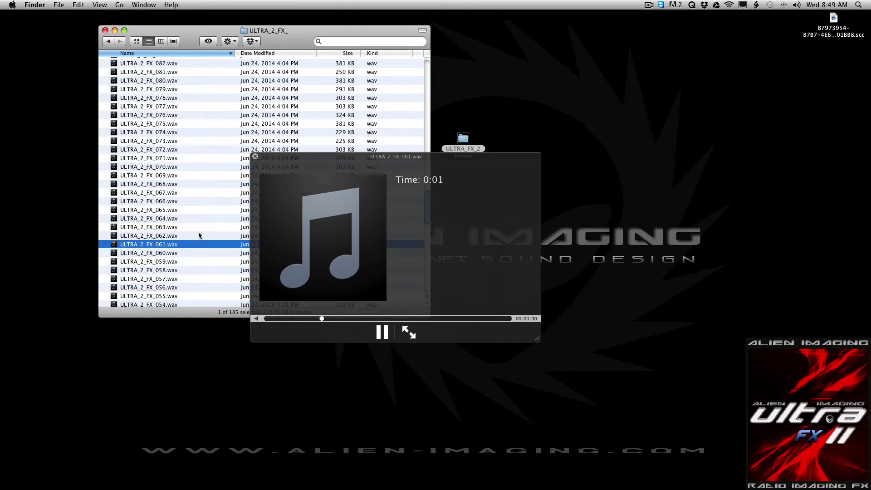
{"action": "left_click", "coordinate": [143, 271]}
{"action": "scroll", "coordinate": [144, 263], "scroll_direction": "down", "scroll_amount": 9}
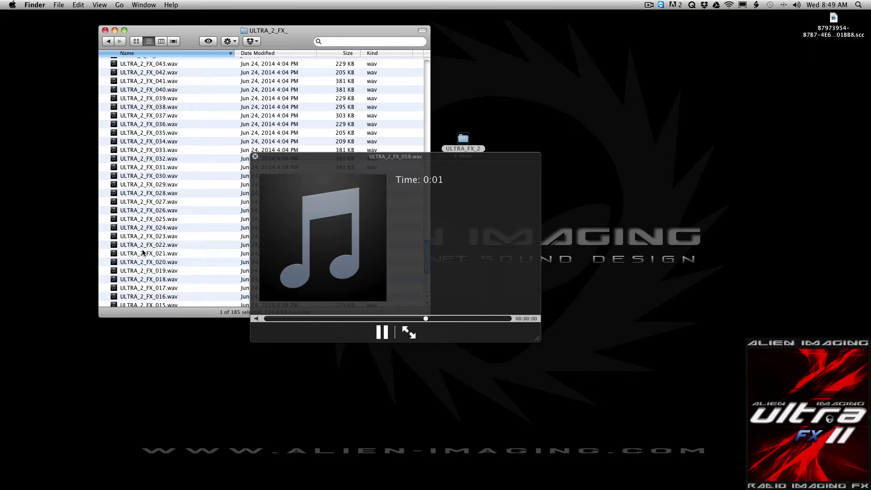
{"action": "key", "text": "space"}
Step: Preview ULTRA_2_FX_MICRO samples 35 and 48, then return to the top ULTRA_FX_2 folder
{"action": "key", "text": "super+Up"}
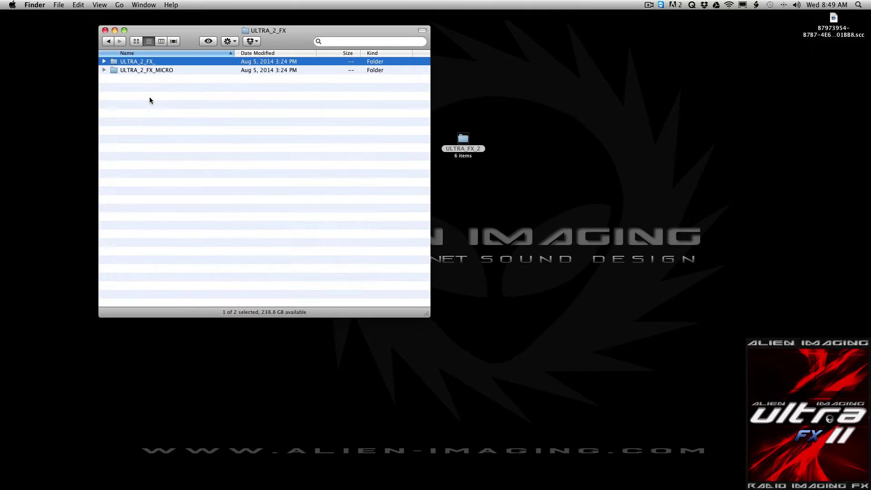
{"action": "double_click", "coordinate": [115, 70]}
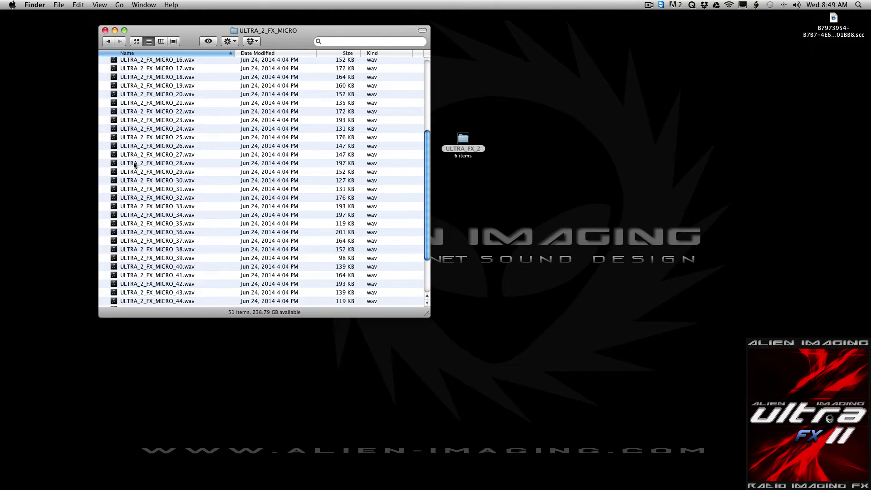
{"action": "scroll", "coordinate": [137, 182], "scroll_direction": "down", "scroll_amount": 3}
{"action": "left_click", "coordinate": [139, 164]}
{"action": "key", "text": "space"}
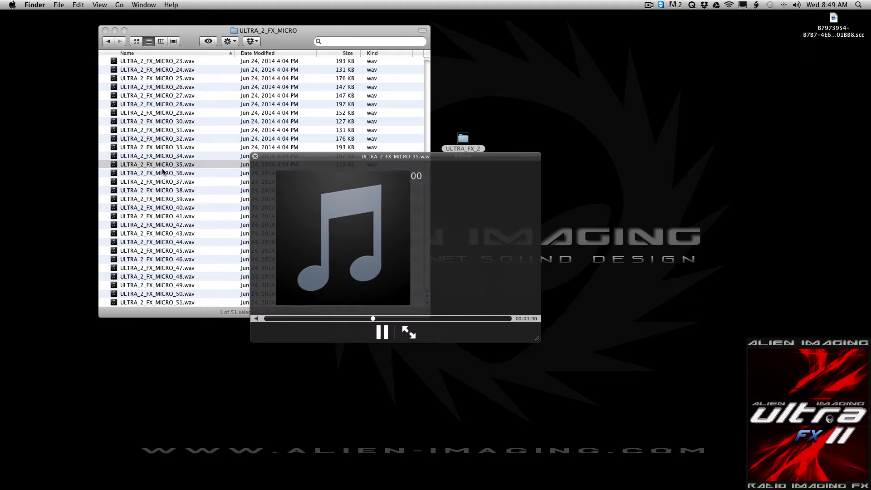
{"action": "left_click", "coordinate": [147, 278]}
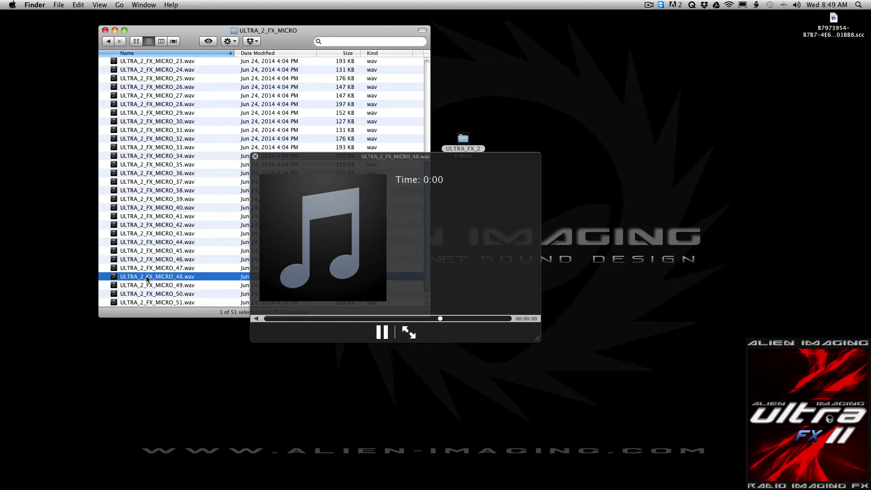
{"action": "key", "text": "super+Up"}
{"action": "key", "text": "super+Up"}
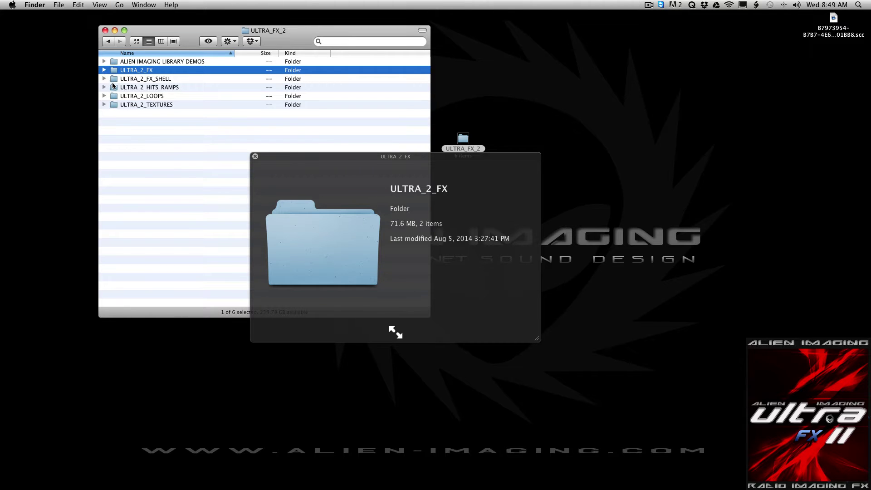
Step: Open ULTRA_2_FX_SHELL, preview ULTRA_2_FX_SHELL_04.wav, then go back up to ULTRA_FX_2
{"action": "double_click", "coordinate": [114, 81]}
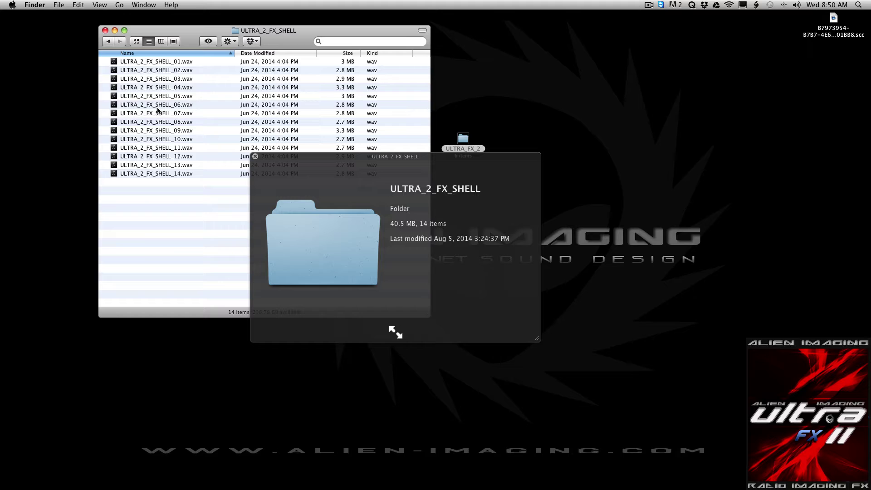
{"action": "key", "text": "space"}
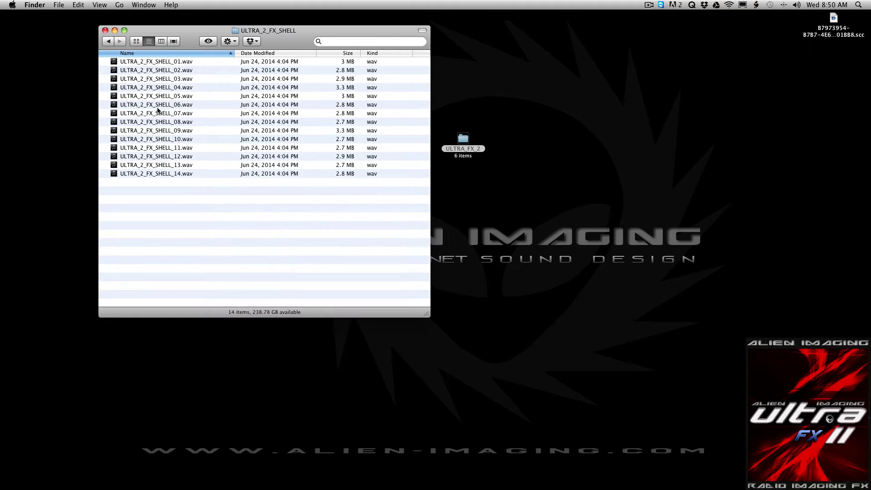
{"action": "left_click", "coordinate": [140, 88]}
{"action": "key", "text": "space"}
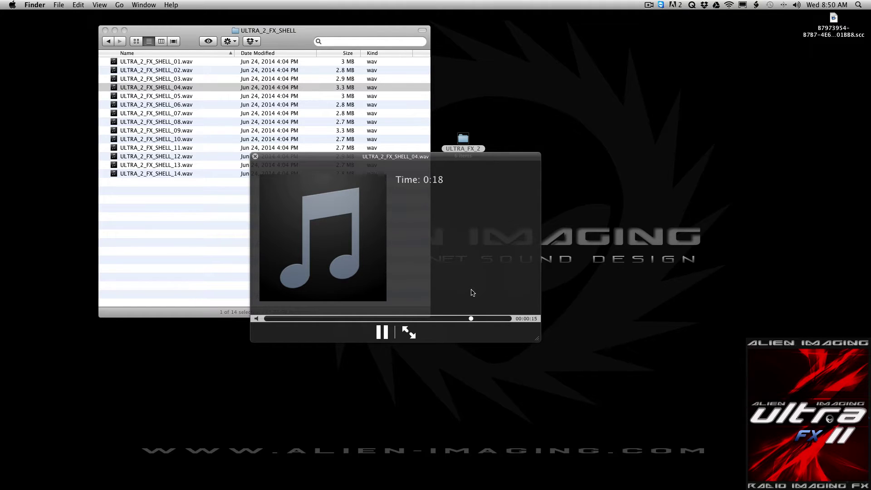
{"action": "key", "text": "space"}
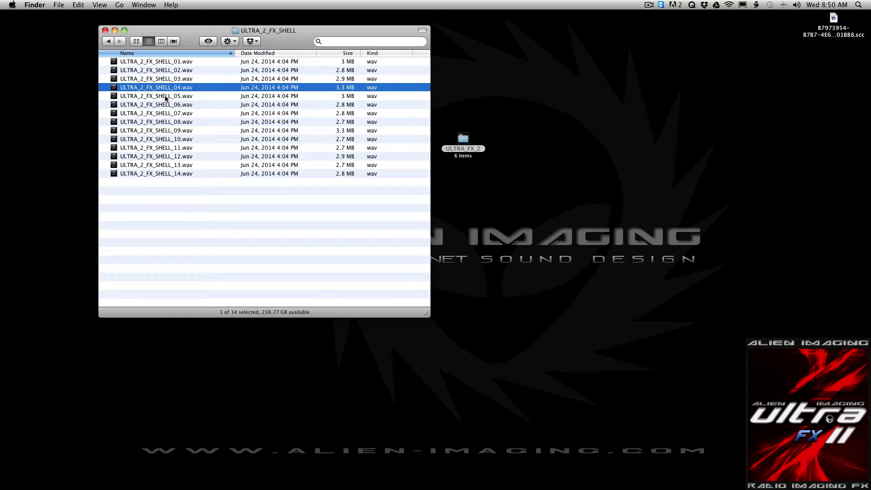
{"action": "key", "text": "super+Up"}
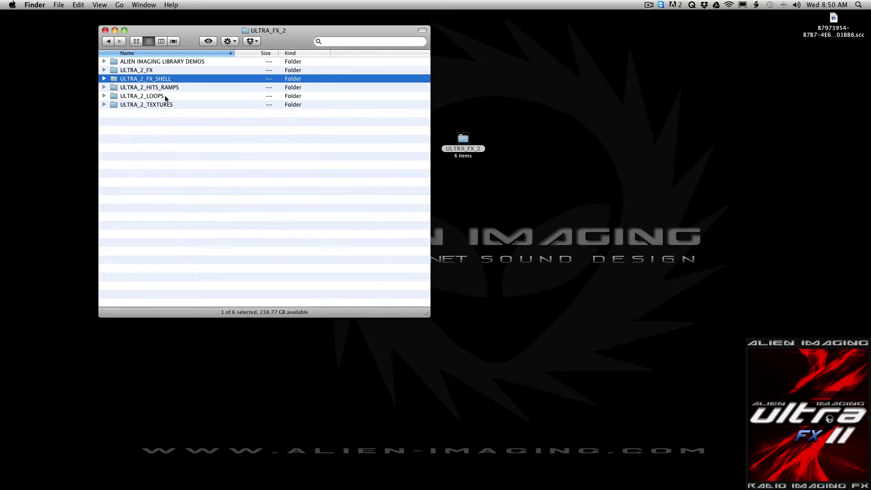
Step: Preview HIT_04 and RAMP_13 in ULTRA_2_HITS_RAMPS, then return to ULTRA_FX_2
{"action": "double_click", "coordinate": [111, 88]}
{"action": "left_click", "coordinate": [144, 87]}
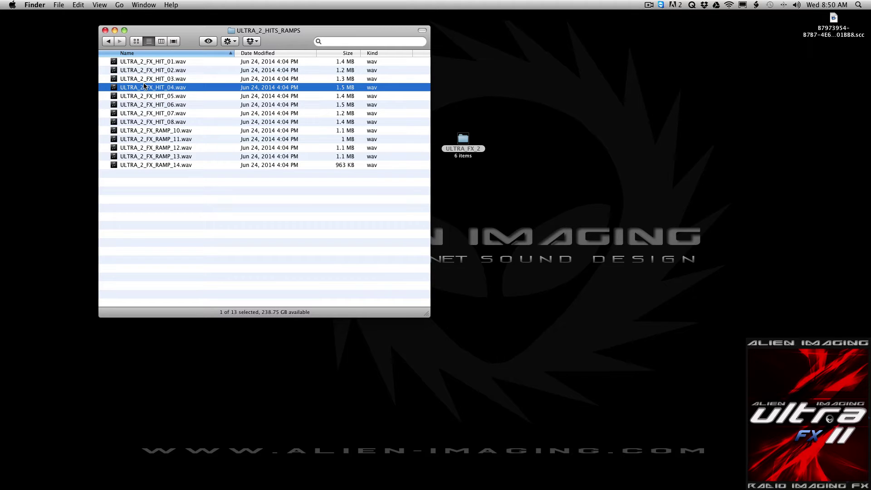
{"action": "key", "text": "space"}
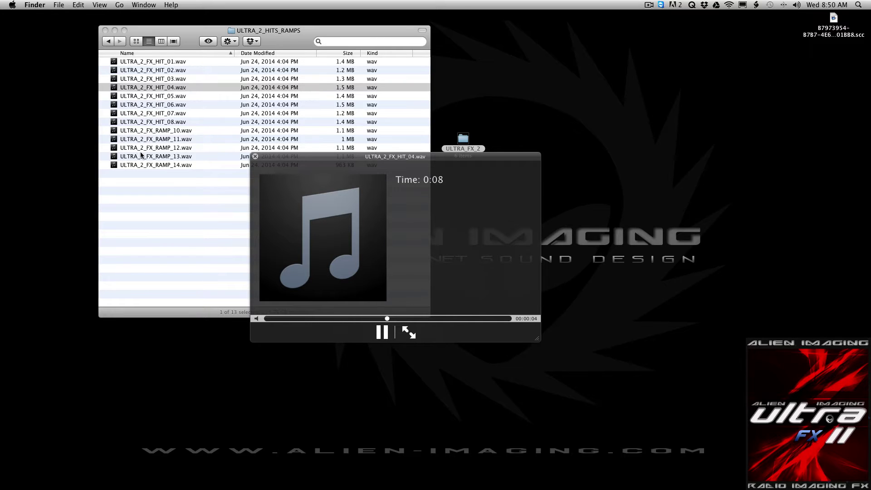
{"action": "left_click", "coordinate": [227, 185]}
{"action": "left_click", "coordinate": [227, 156]}
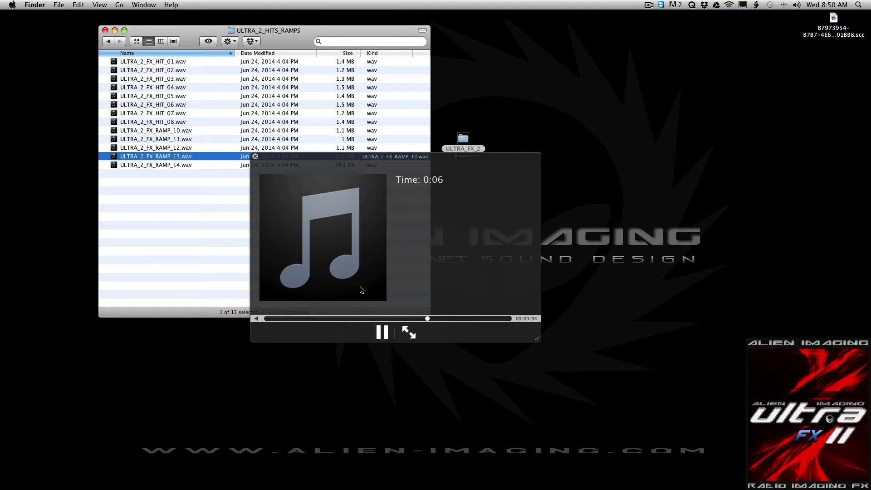
{"action": "key", "text": "space"}
{"action": "key", "text": "super+Up"}
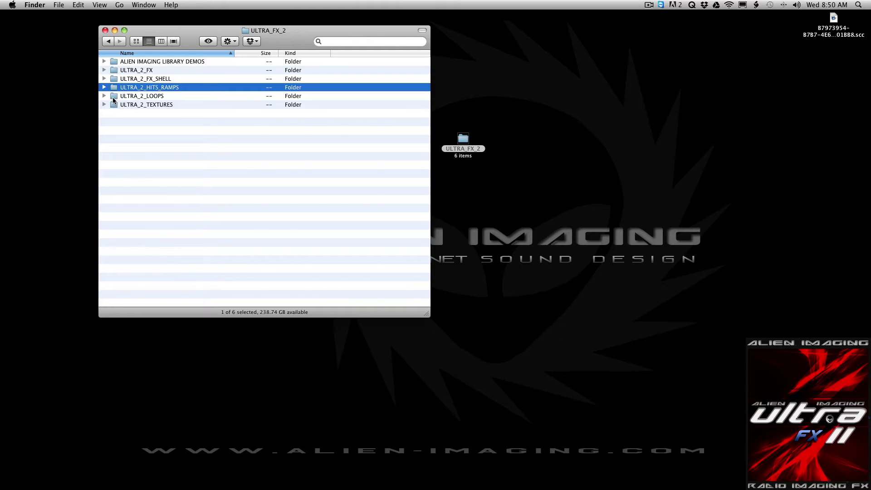
Step: In ULTRA_2_LOOPS, preview LOOP_07 and LOOP_27, then return to ULTRA_FX_2 and nudge the window
{"action": "double_click", "coordinate": [118, 97]}
{"action": "left_click", "coordinate": [159, 114]}
{"action": "key", "text": "space"}
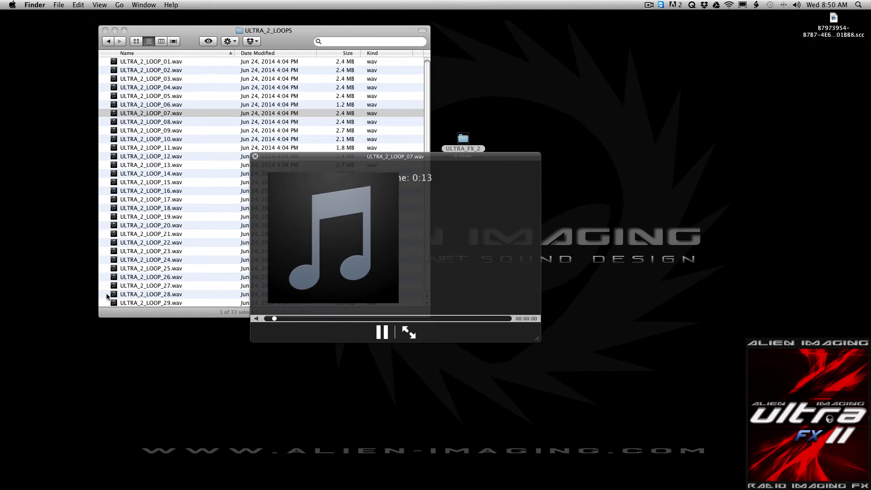
{"action": "scroll", "coordinate": [139, 229], "scroll_direction": "down", "scroll_amount": 3}
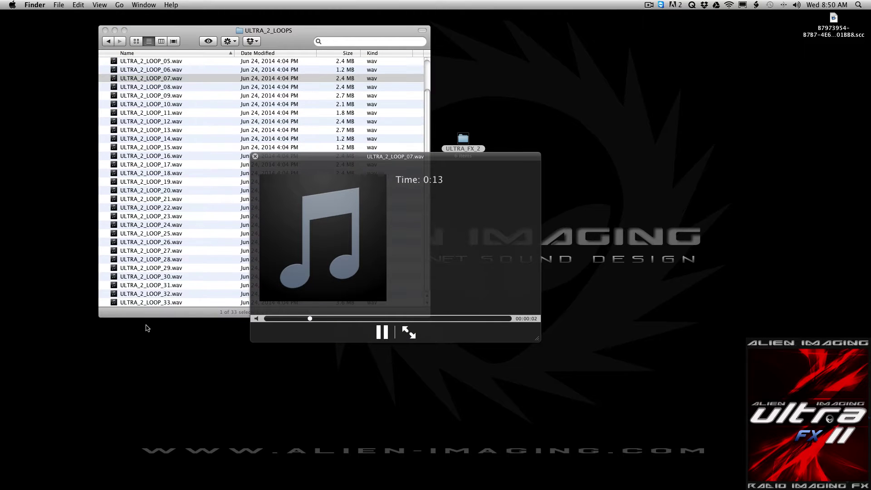
{"action": "key", "text": "space"}
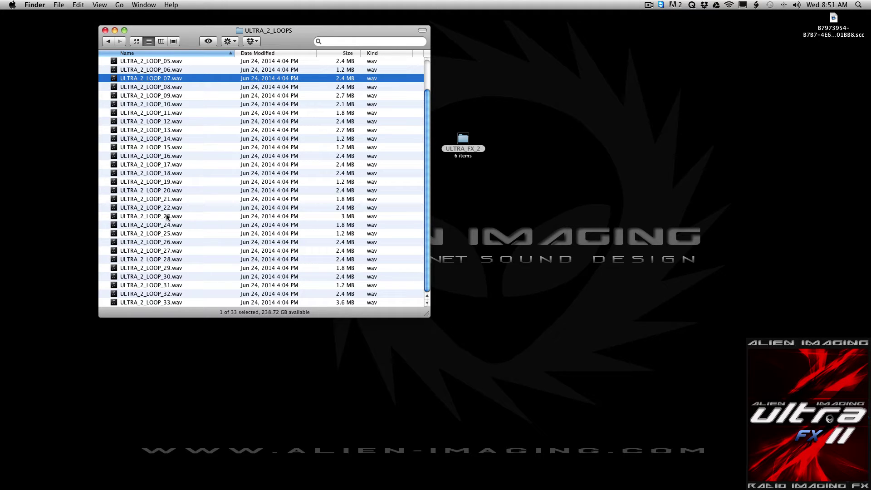
{"action": "left_click", "coordinate": [149, 251]}
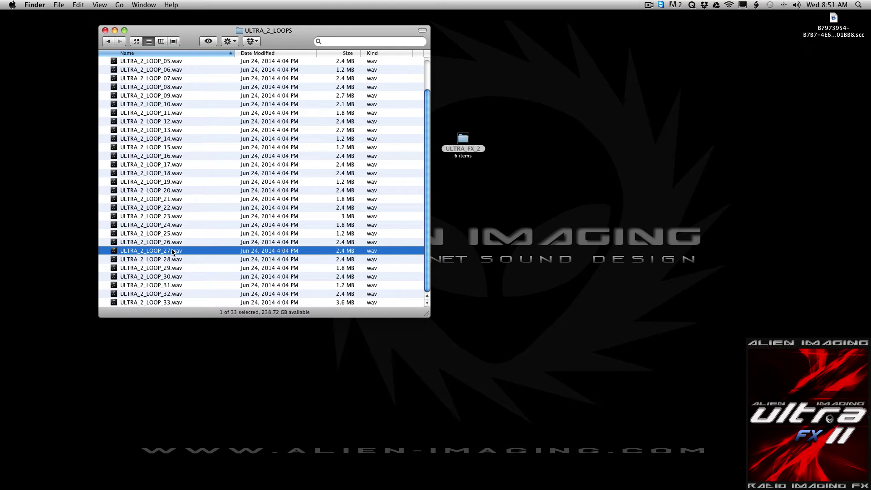
{"action": "key", "text": "space"}
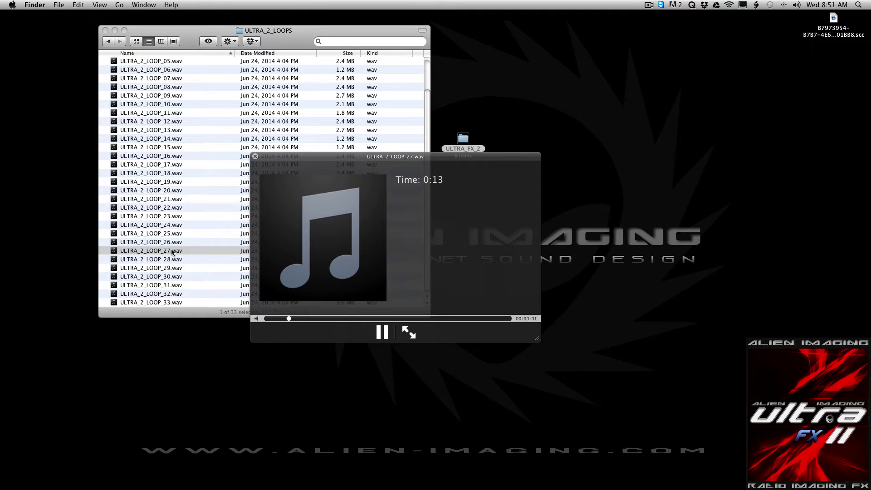
{"action": "key", "text": "space"}
{"action": "key", "text": "super+Up"}
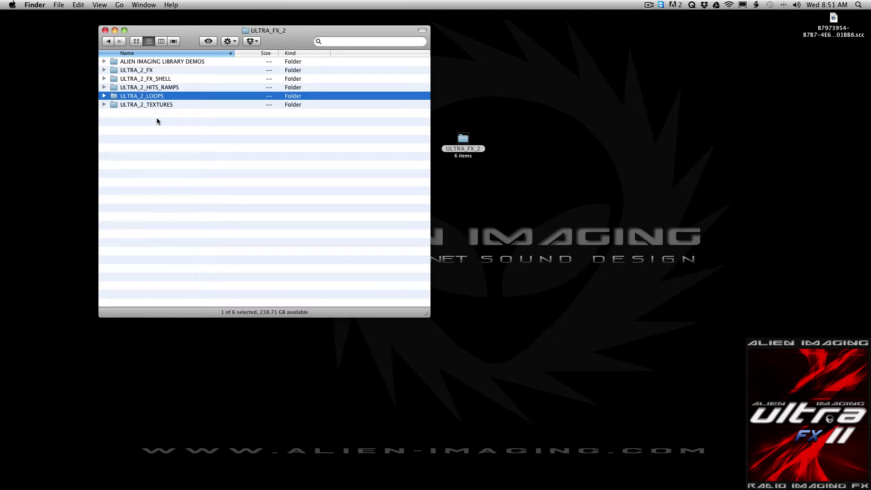
{"action": "left_click_drag", "start_coordinate": [277, 42], "coordinate": [280, 45]}
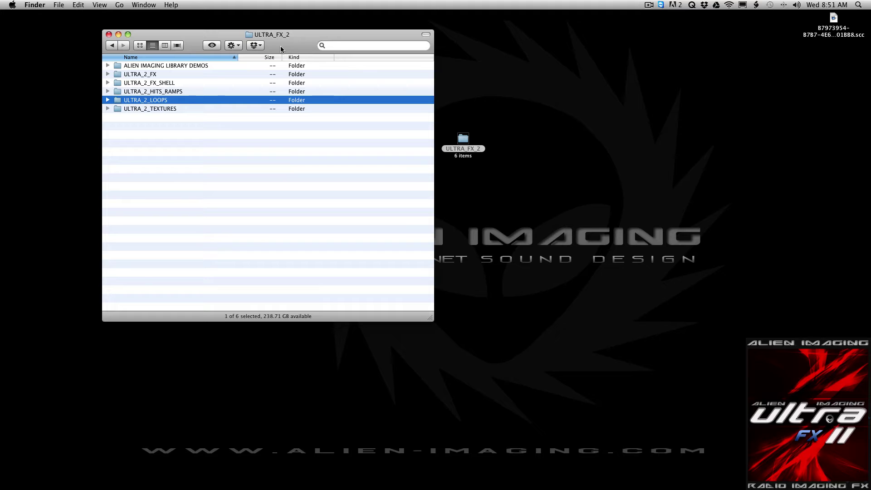
Step: Open ULTRA_2_TEXTURES and preview ULTRA_2_TEXTURE_06.wav
{"action": "double_click", "coordinate": [117, 109]}
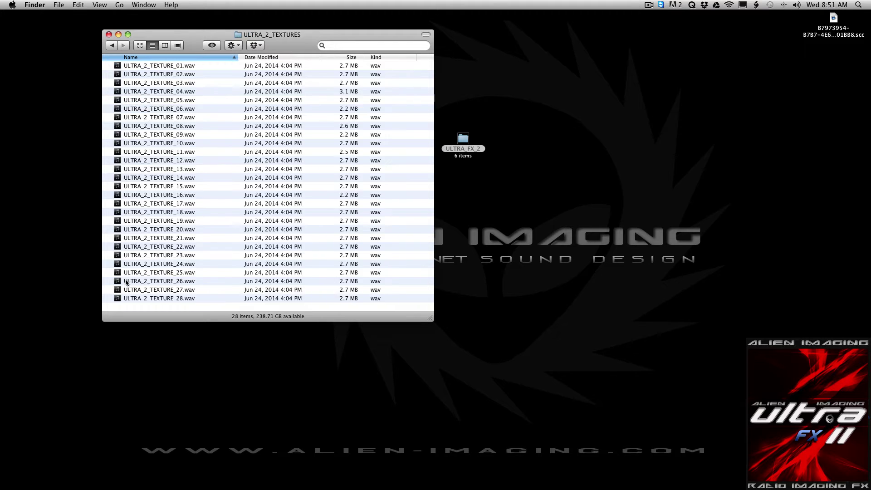
{"action": "left_click", "coordinate": [153, 110]}
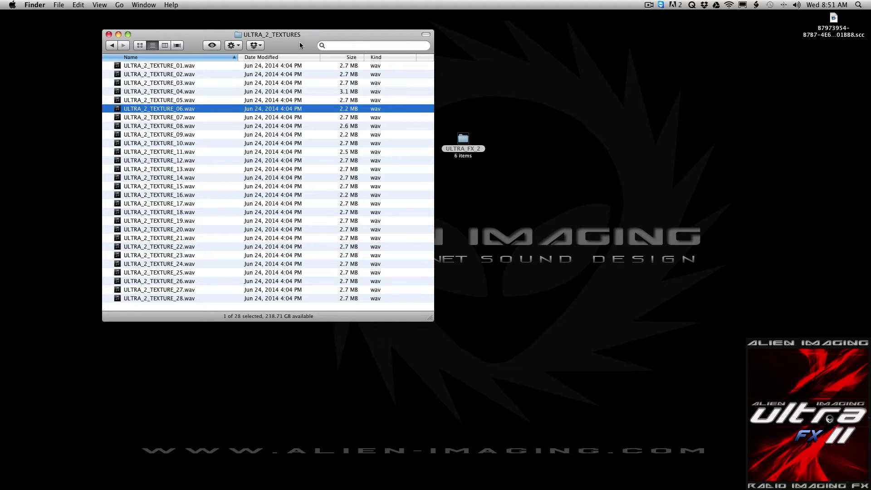
{"action": "left_click_drag", "start_coordinate": [299, 42], "coordinate": [291, 50]}
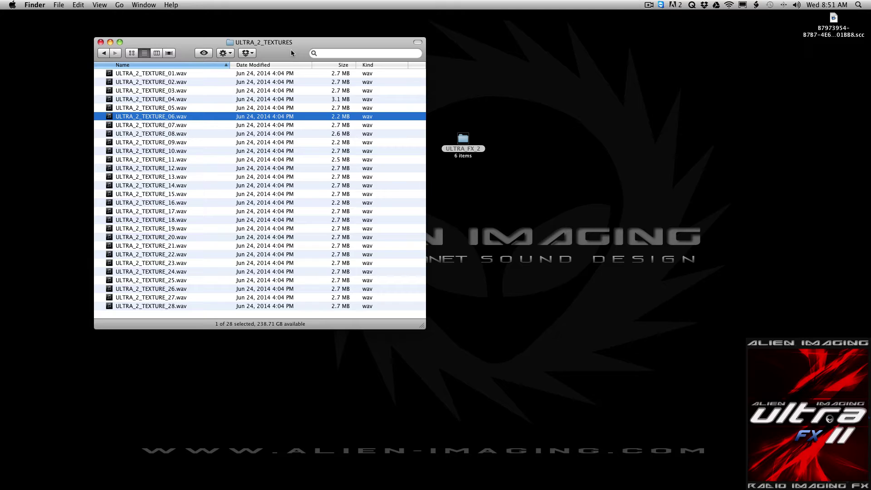
{"action": "key", "text": "space"}
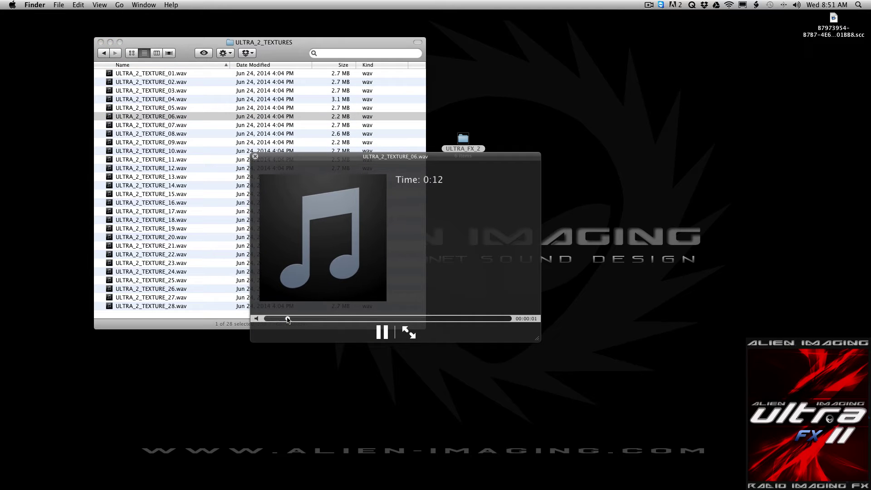
{"action": "key", "text": "space"}
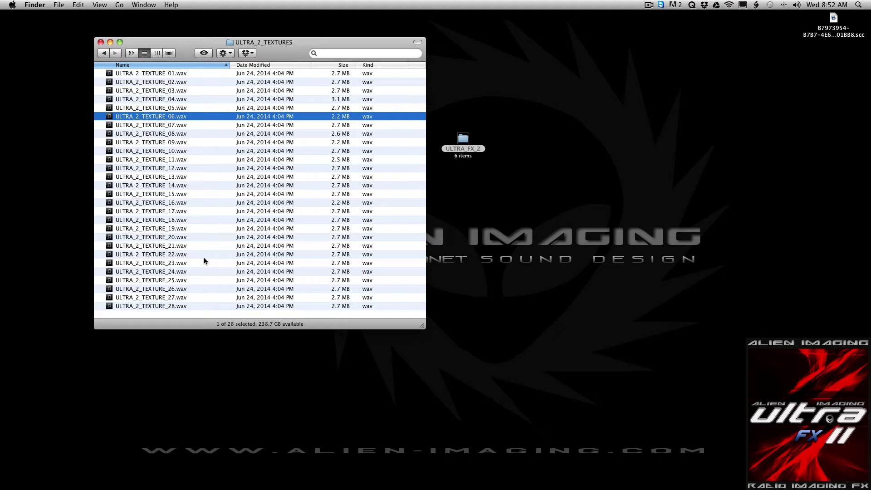
Step: Preview ULTRA_2_TEXTURE samples 18, 22, 11 and 27
{"action": "left_click", "coordinate": [176, 219]}
{"action": "key", "text": "space"}
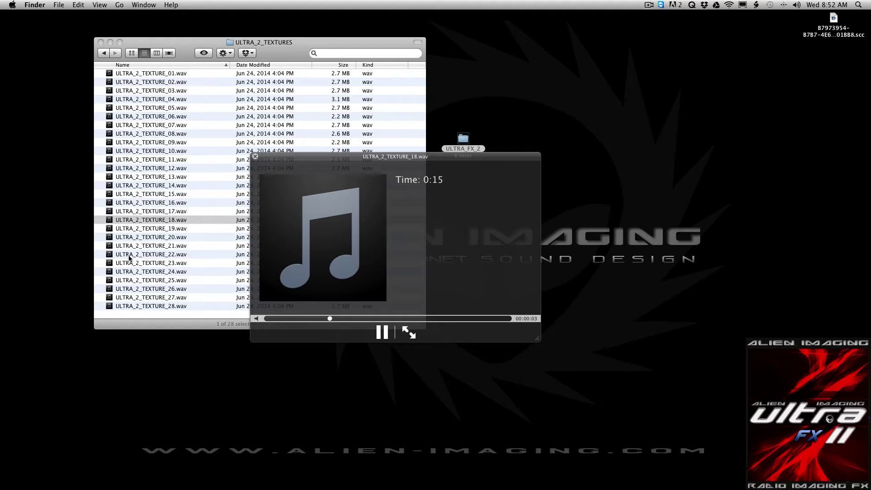
{"action": "left_click", "coordinate": [144, 256]}
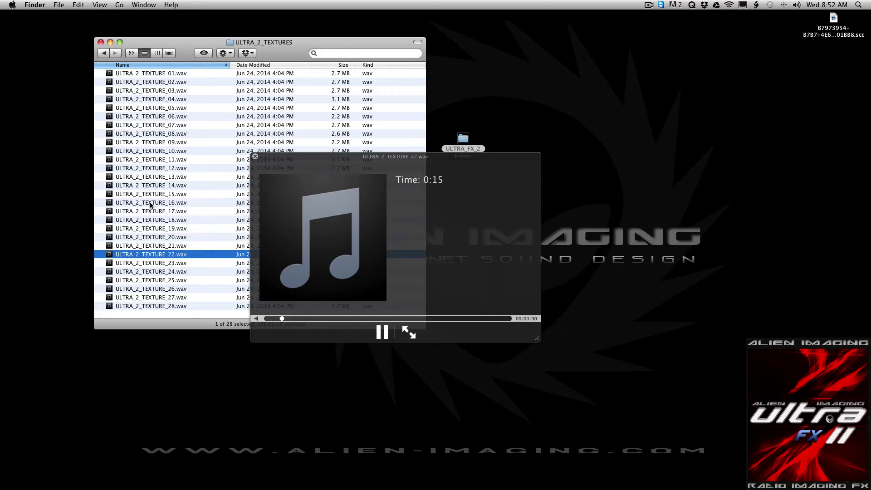
{"action": "left_click", "coordinate": [151, 160]}
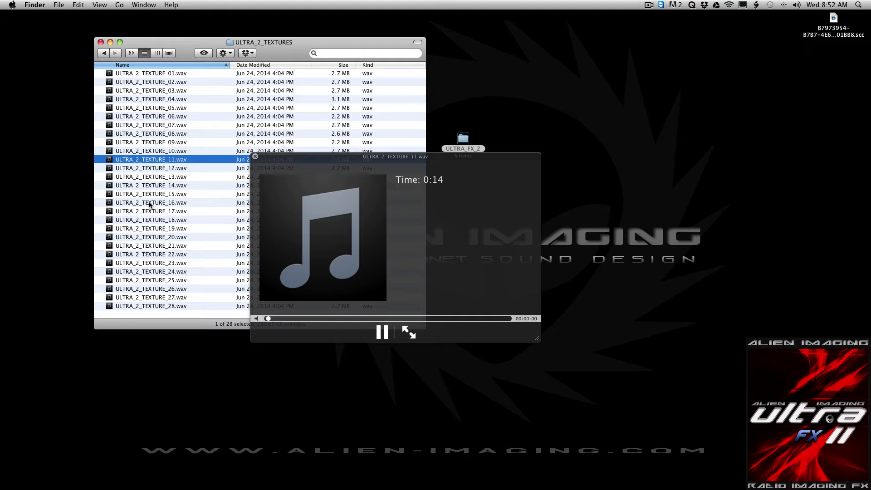
{"action": "left_click", "coordinate": [144, 298]}
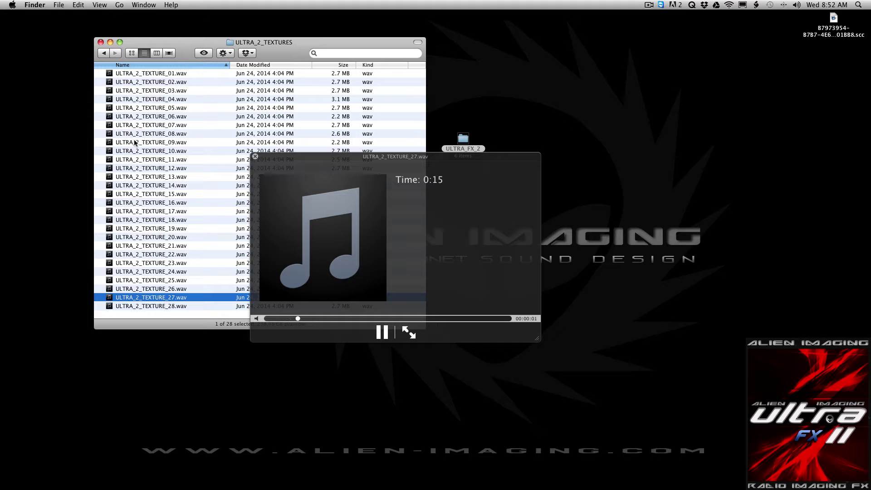
{"action": "key", "text": "space"}
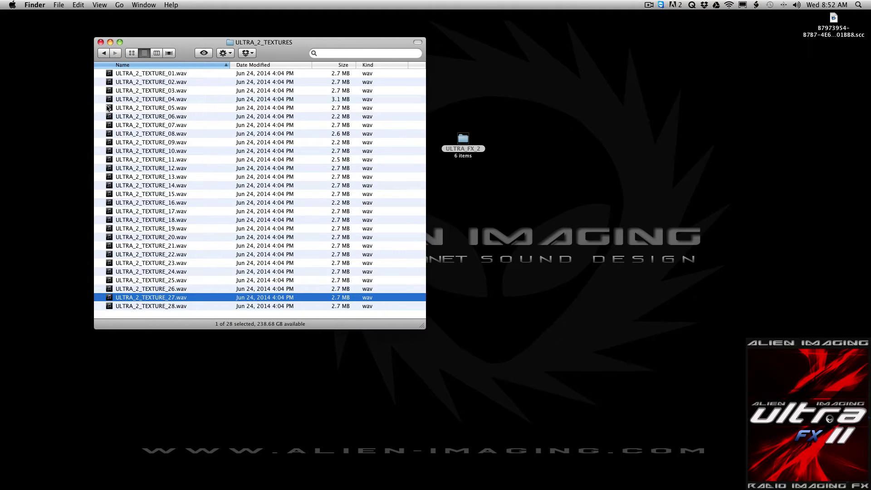
Step: Return to ULTRA_FX_2, clear the selection, and switch to the Pro Tools session
{"action": "key", "text": "super+Up"}
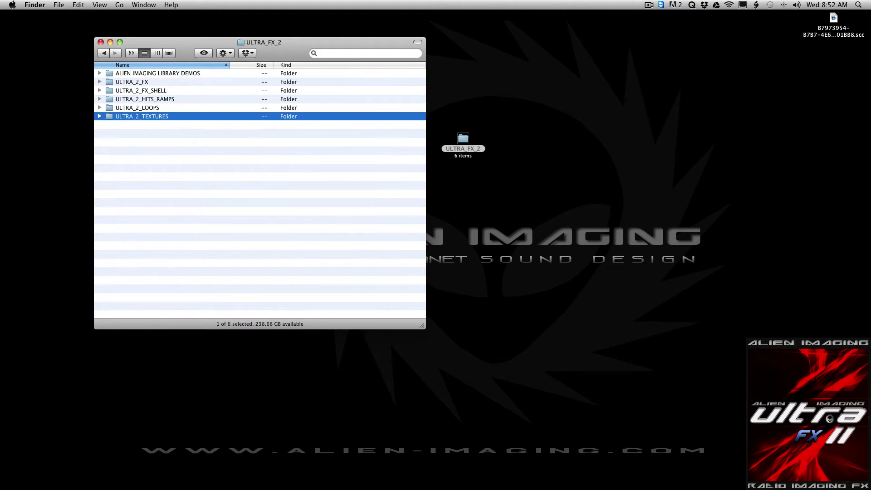
{"action": "left_click", "coordinate": [194, 178]}
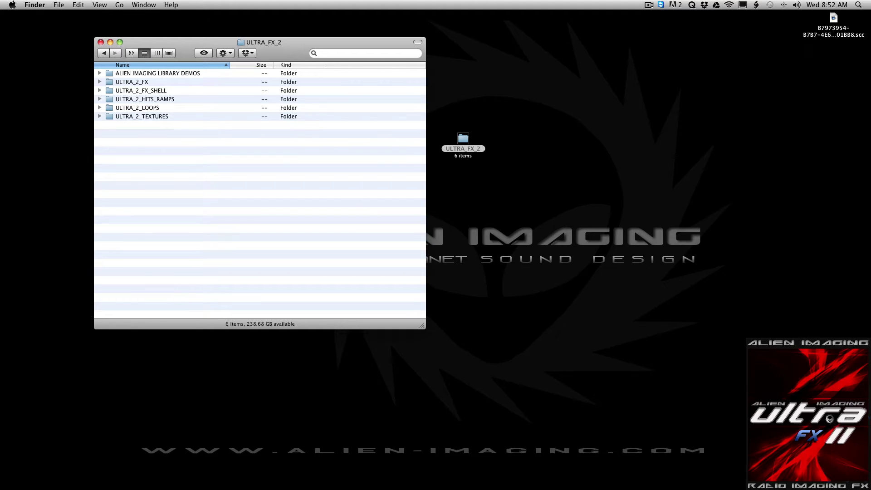
{"action": "key", "text": "super+Tab"}
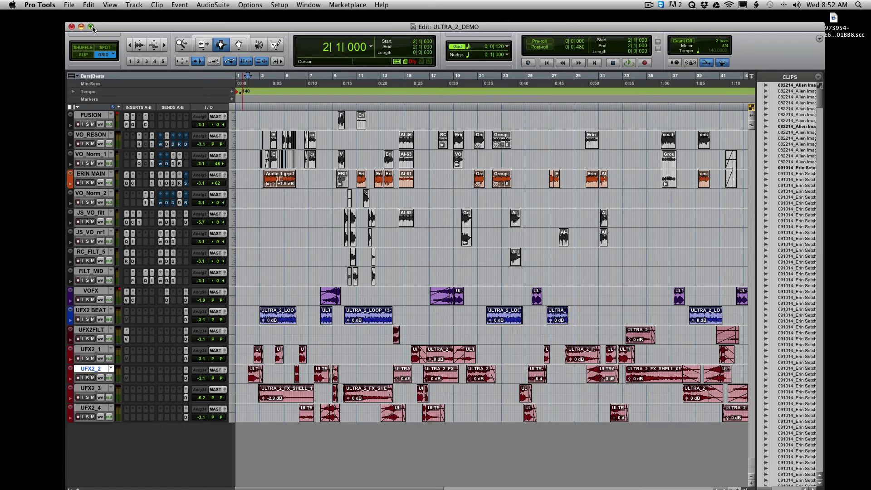
Step: Maximize the Edit window and play ULTRA_2_DEMO from just before bar 2 to about bar 27
{"action": "left_click", "coordinate": [91, 27]}
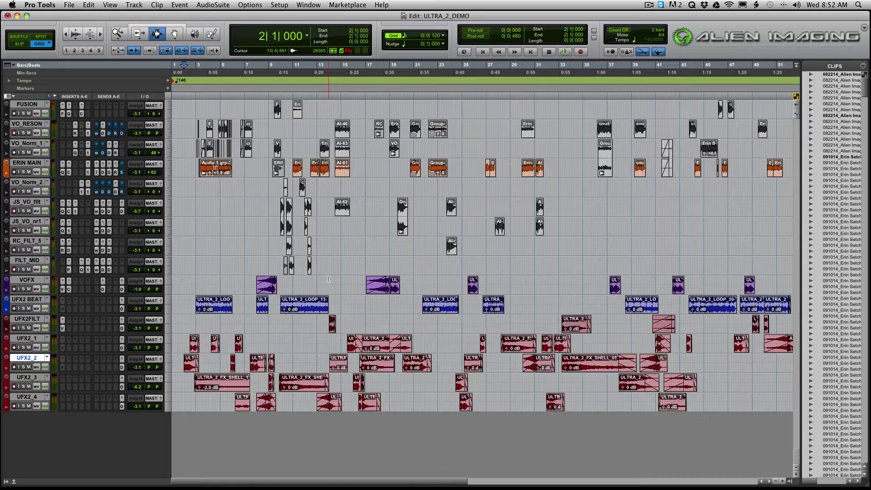
{"action": "left_click", "coordinate": [182, 364]}
{"action": "key", "text": "space"}
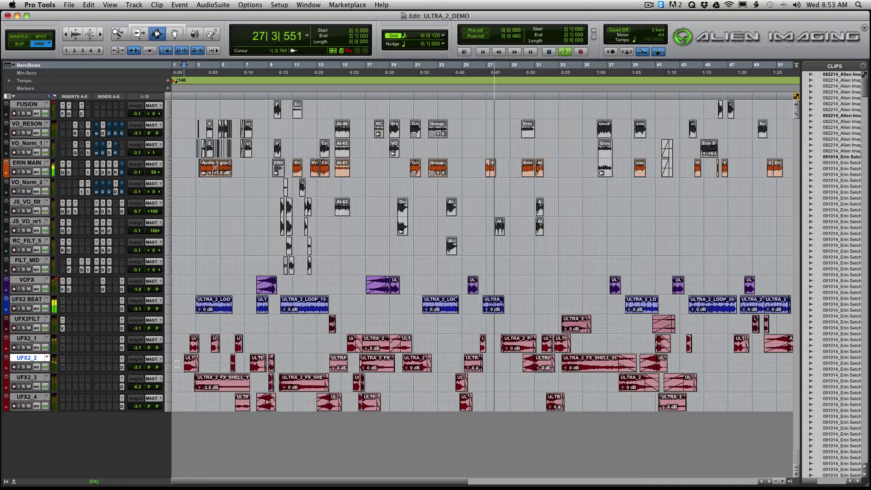
{"action": "key", "text": "space"}
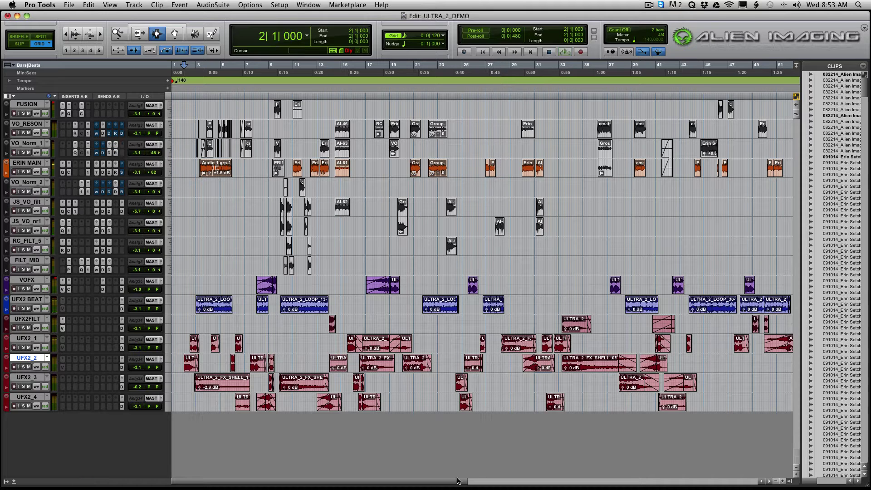
Step: Audition the vocals around bars 18–19 on VO_RESON and JS_VO_filt, then zoom out to bars 7–32
{"action": "left_click", "coordinate": [514, 281]}
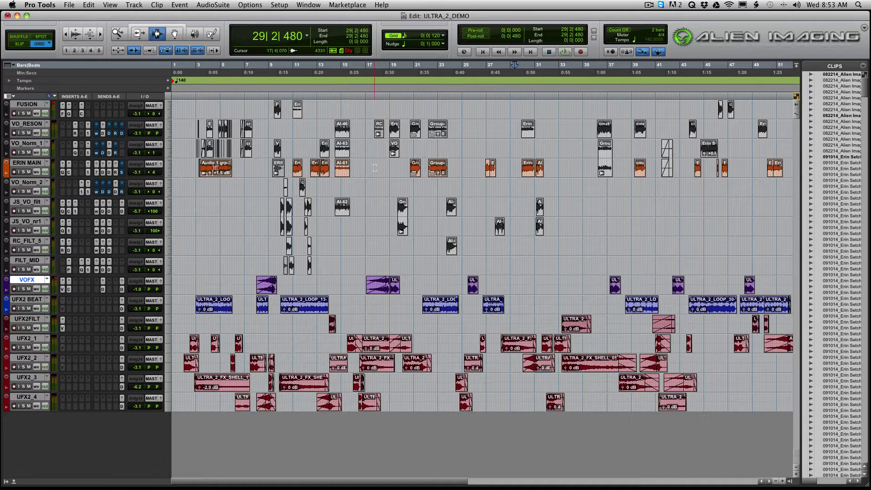
{"action": "left_click", "coordinate": [388, 133]}
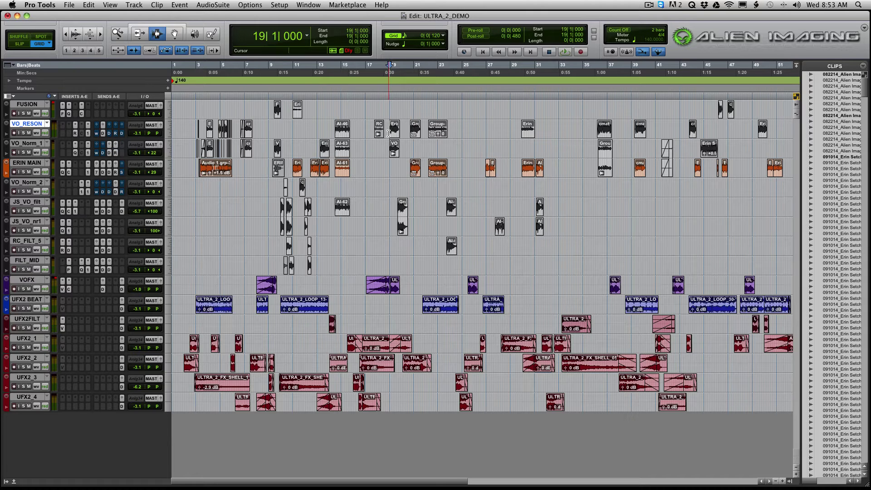
{"action": "key", "text": "super+bracketright"}
{"action": "left_click", "coordinate": [492, 209]}
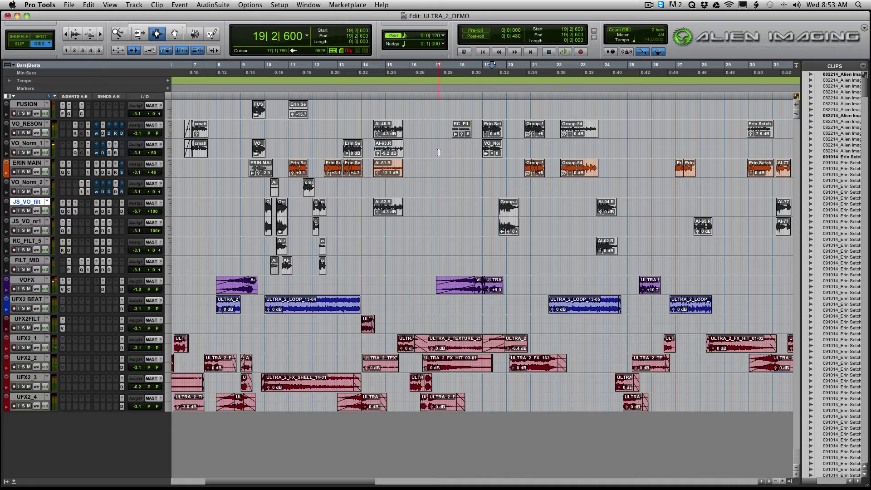
{"action": "left_click", "coordinate": [478, 131]}
{"action": "key", "text": "super+bracketright"}
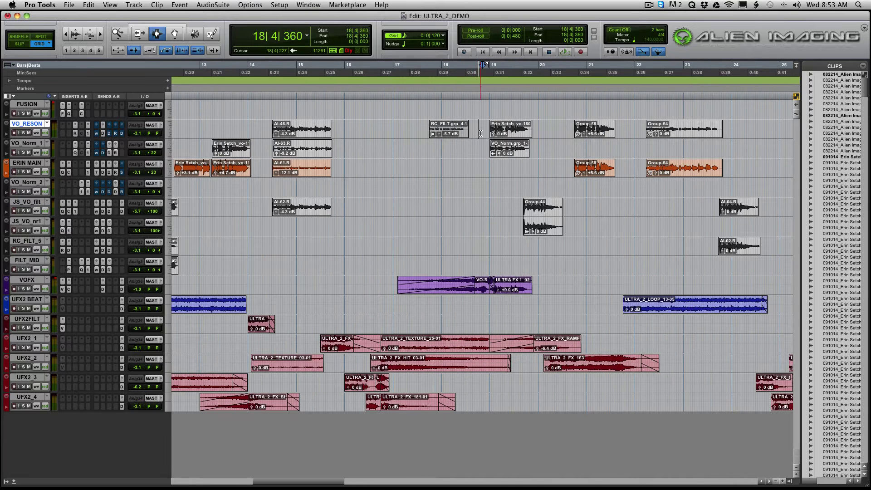
{"action": "left_click", "coordinate": [502, 212]}
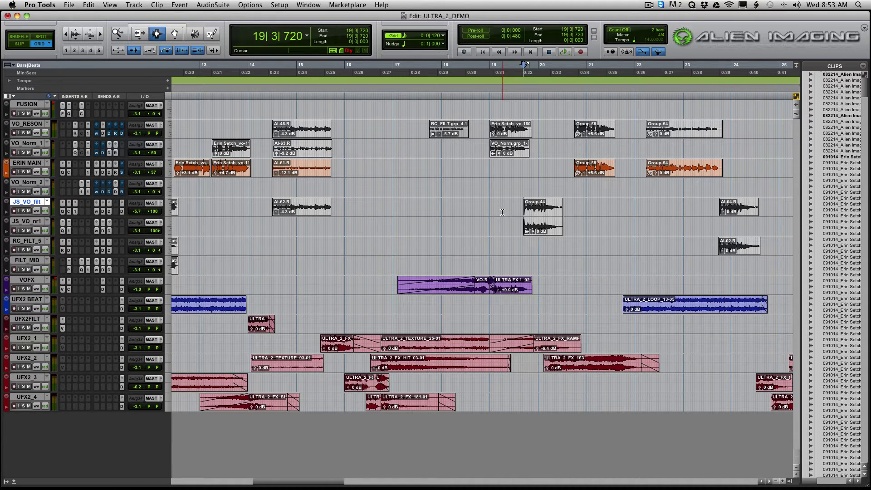
{"action": "key", "text": "space"}
{"action": "key", "text": "super+bracketright"}
{"action": "key", "text": "space"}
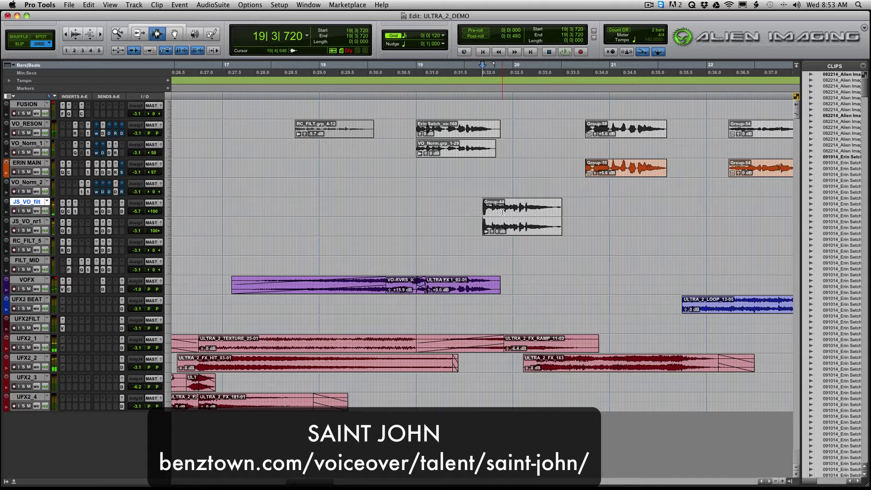
{"action": "key", "text": "super+bracketleft"}
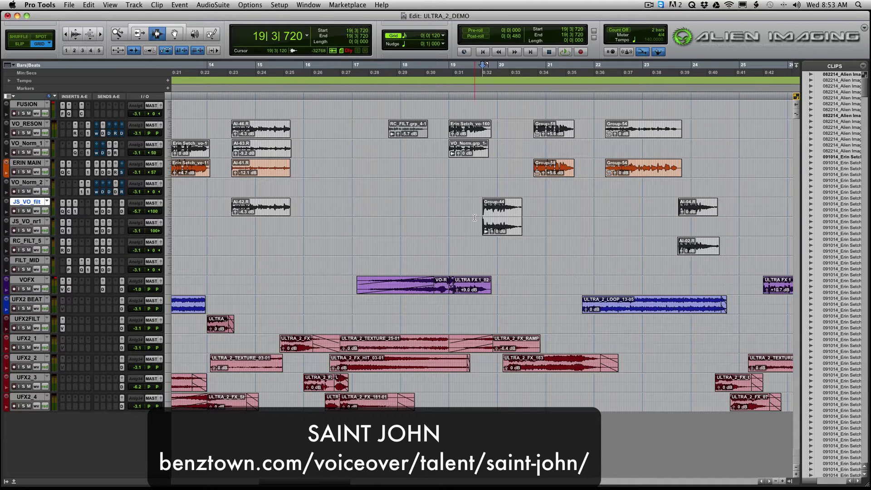
{"action": "key", "text": "super+bracketleft"}
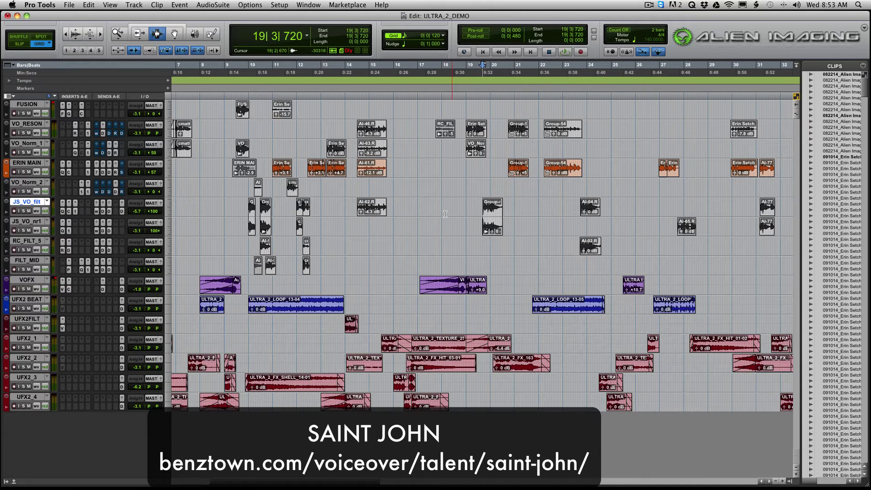
Step: Play from 9|2|913 on FUSION and from 6|4|360 on VO_RESON, zooming around bars 1–13
{"action": "left_click", "coordinate": [464, 134]}
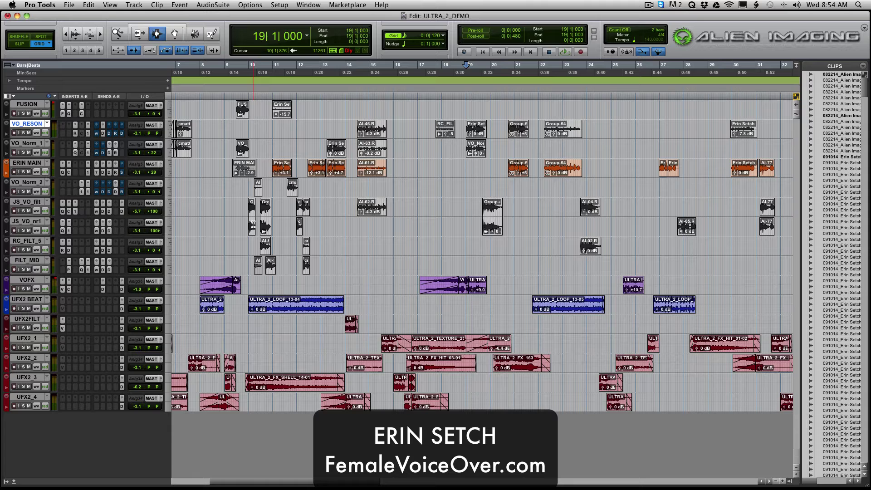
{"action": "left_click", "coordinate": [253, 224]}
{"action": "key", "text": "super+bracketright"}
{"action": "left_click", "coordinate": [438, 111]}
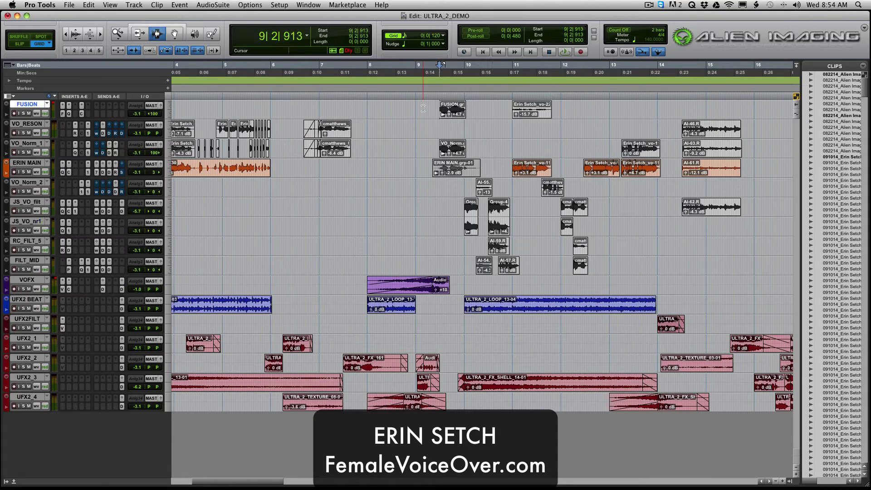
{"action": "key", "text": "space"}
{"action": "key", "text": "super+bracketleft"}
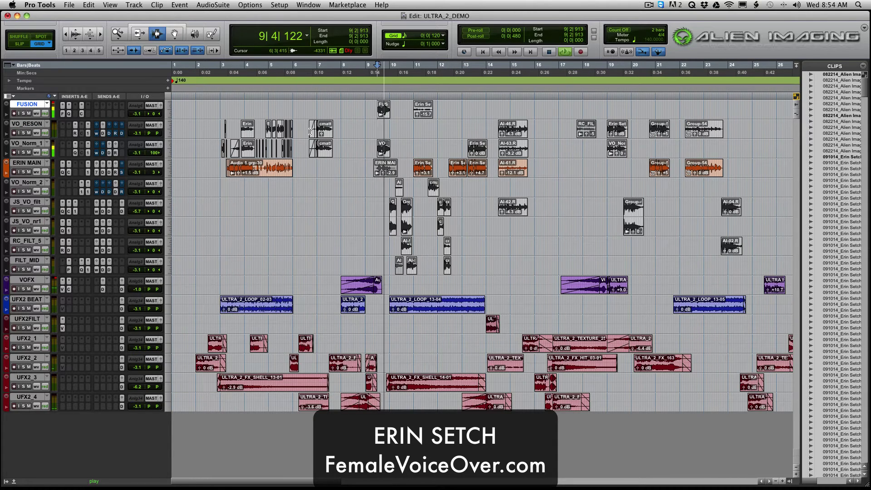
{"action": "left_click", "coordinate": [314, 134]}
{"action": "key", "text": "super+bracketright"}
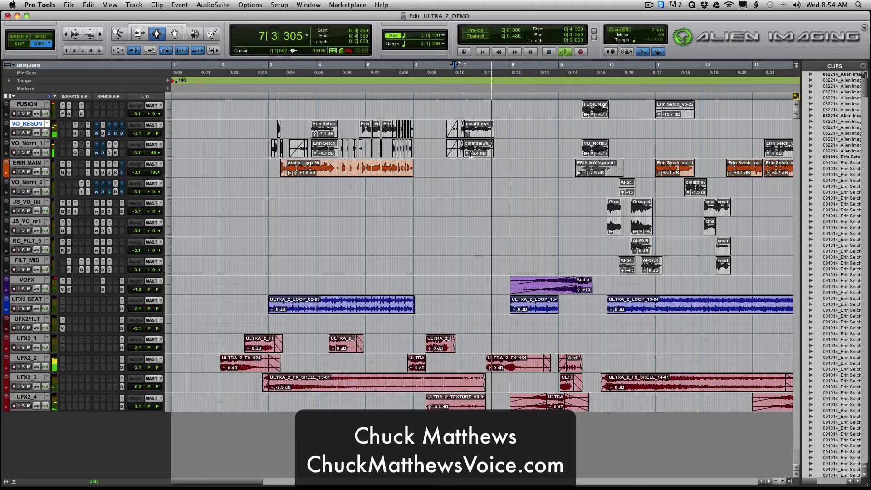
{"action": "key", "text": "super+bracketright"}
{"action": "key", "text": "space"}
{"action": "left_click", "coordinate": [510, 144]}
{"action": "key", "text": "super+bracketleft"}
{"action": "key", "text": "super+bracketleft"}
{"action": "key", "text": "super+bracketleft"}
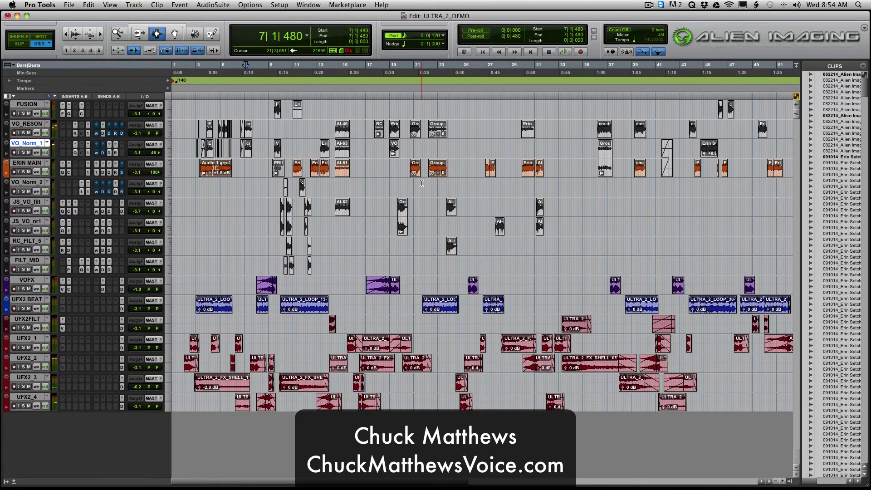
Step: Audition the ending from bar 46 on FUSION and from bar 39 on VO_RESON
{"action": "left_click", "coordinate": [716, 111]}
{"action": "key", "text": "space"}
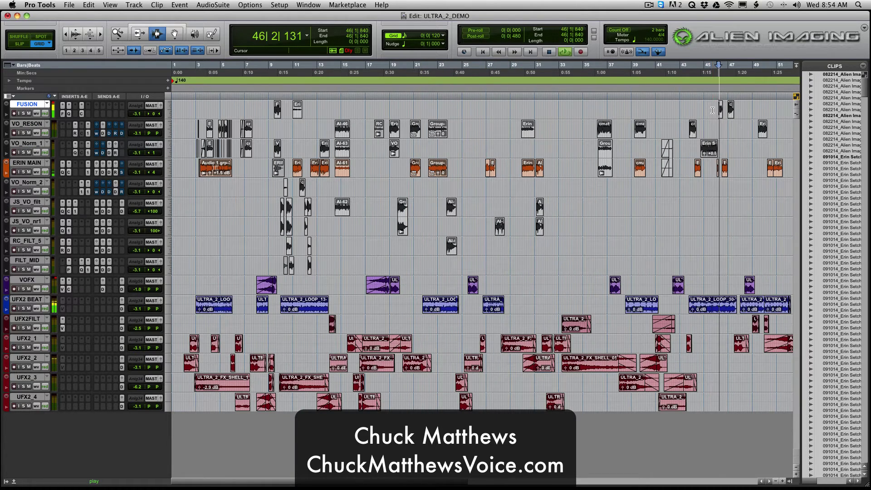
{"action": "key", "text": "super+bracketright"}
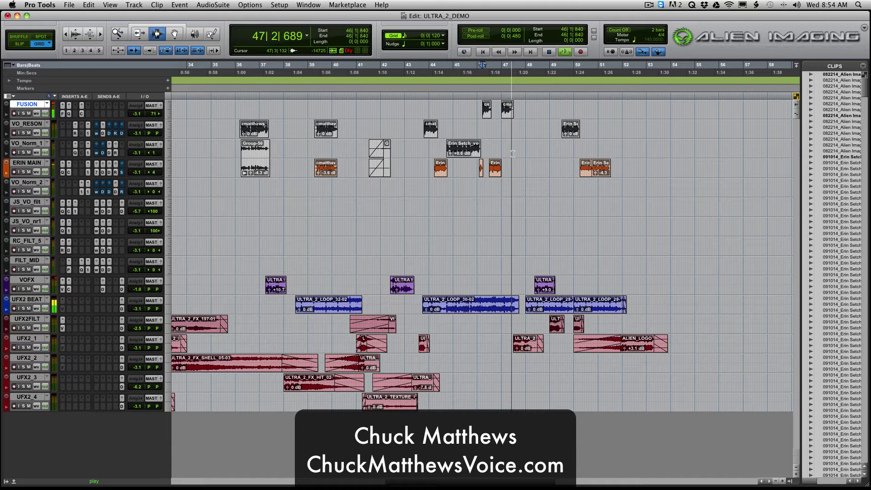
{"action": "key", "text": "space"}
{"action": "left_click", "coordinate": [313, 133]}
{"action": "key", "text": "space"}
{"action": "key", "text": "super+bracketright"}
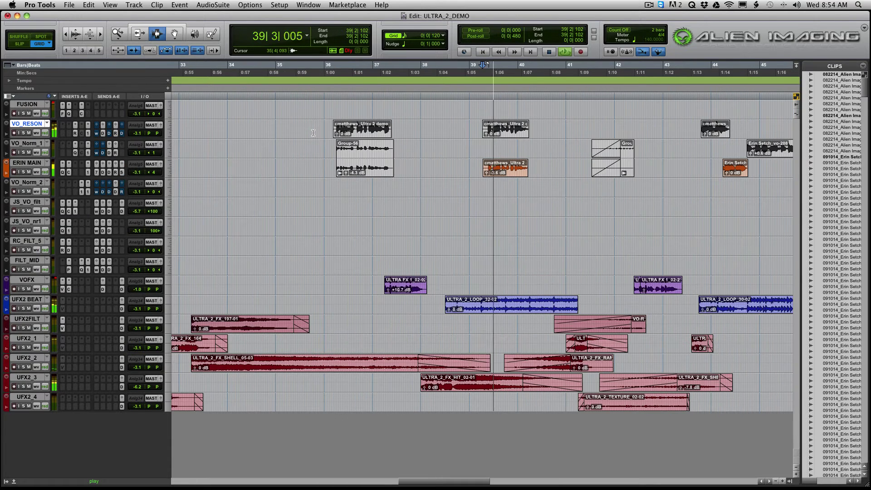
{"action": "key", "text": "super+bracketleft"}
{"action": "key", "text": "space"}
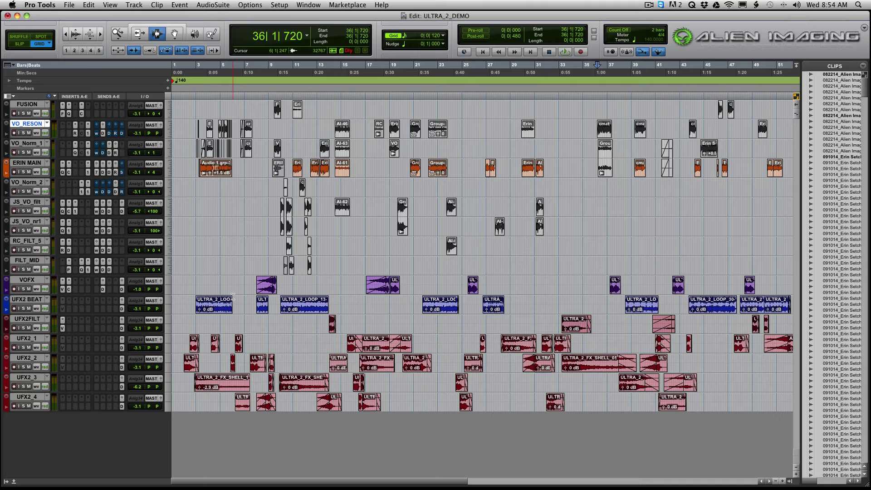
Step: Enlarge all tracks, shrink the top voice tracks to mini height, and bring the UFX tracks into view
{"action": "key", "text": "ctrl+e"}
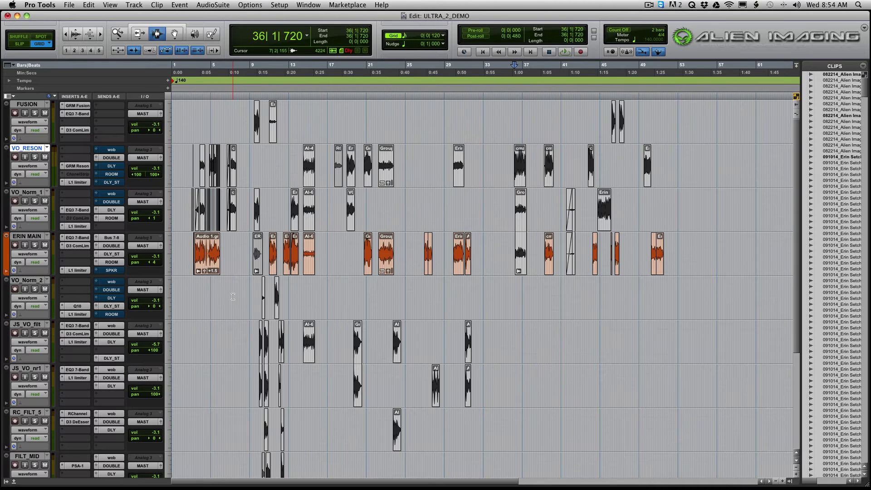
{"action": "key", "text": "KP_Decimal"}
{"action": "key", "text": "KP_2"}
{"action": "key", "text": "KP_Decimal"}
{"action": "scroll", "coordinate": [199, 228], "scroll_direction": "down", "scroll_amount": 1}
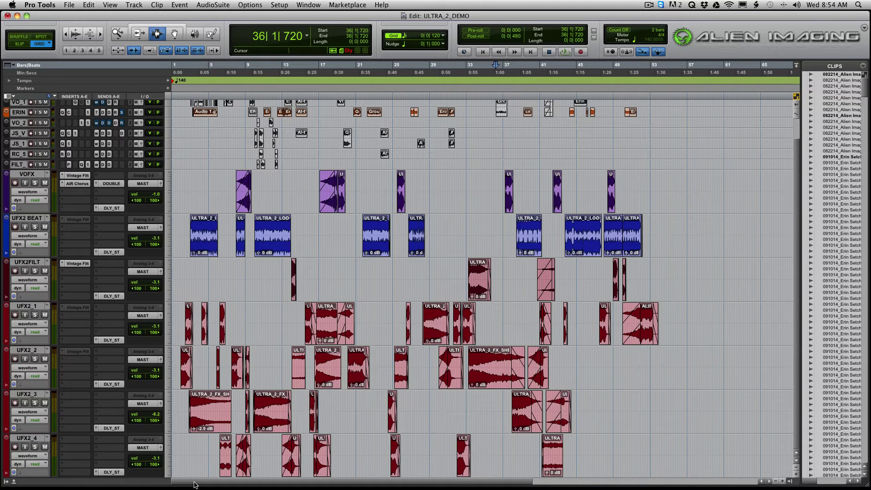
Step: Solo the VOFX track and play it from 7|4|947, jumping ahead to bar 25
{"action": "left_click", "coordinate": [25, 175]}
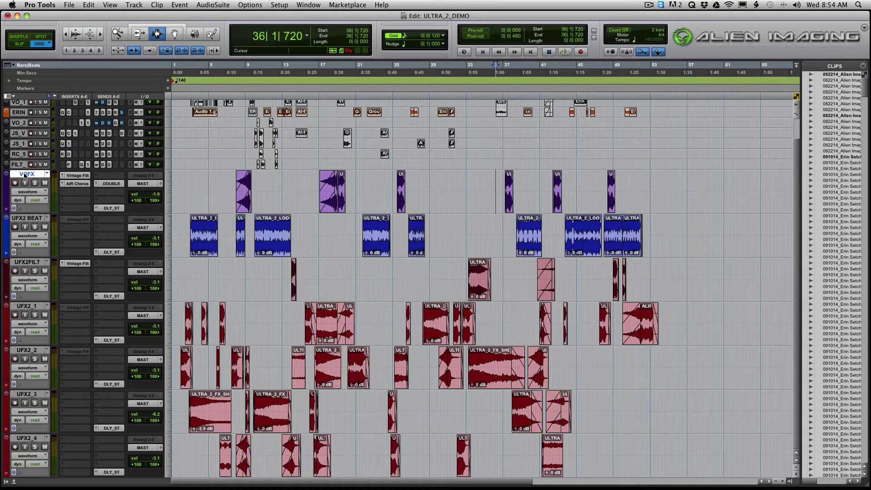
{"action": "left_click", "coordinate": [231, 194]}
{"action": "key", "text": "super+bracketright"}
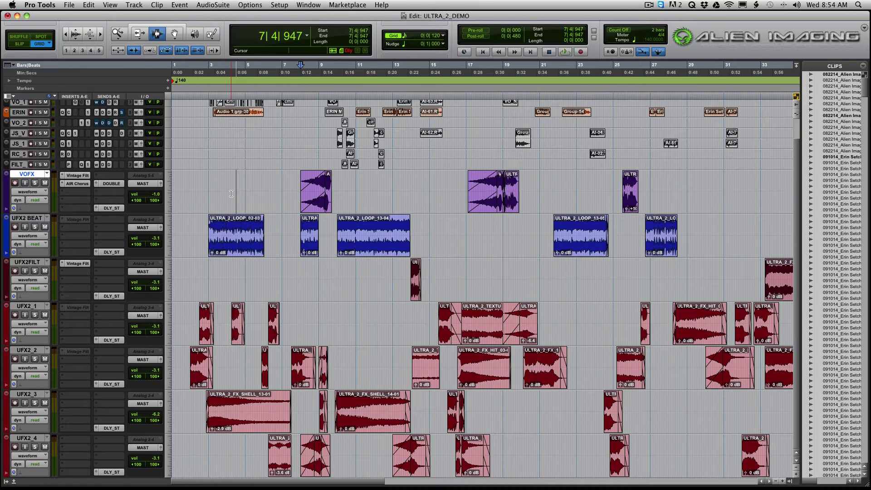
{"action": "key", "text": "shift+s"}
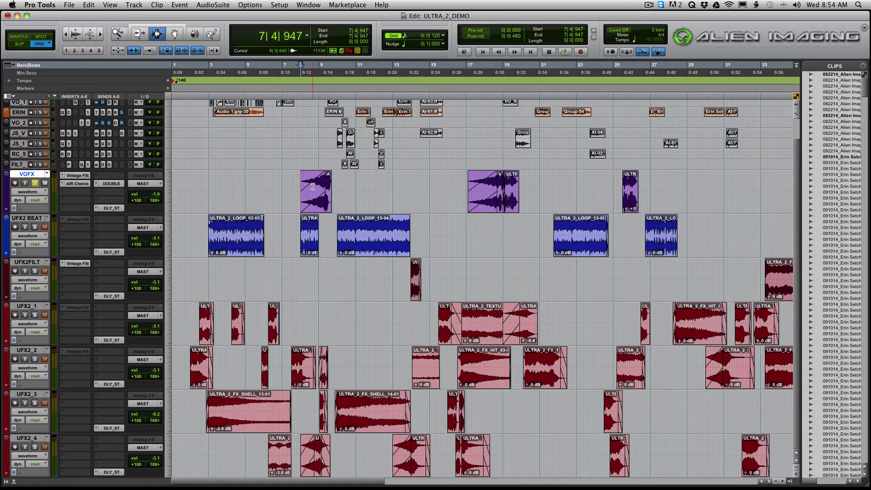
{"action": "key", "text": "space"}
{"action": "key", "text": "super+bracketright"}
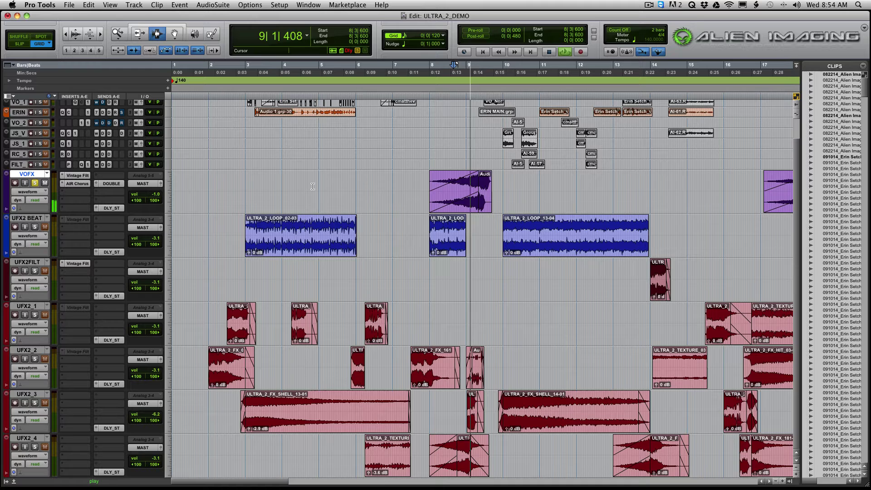
{"action": "key", "text": "super+bracketleft"}
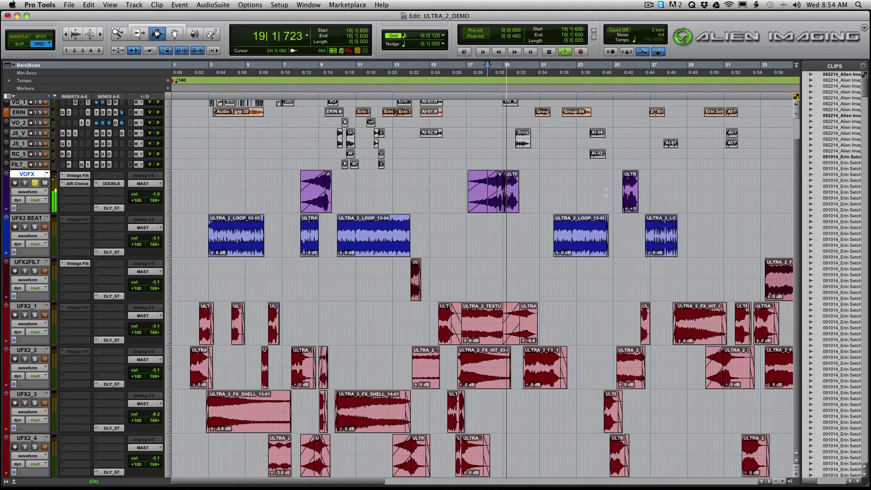
{"action": "left_click", "coordinate": [626, 192]}
{"action": "key", "text": "super+bracketright"}
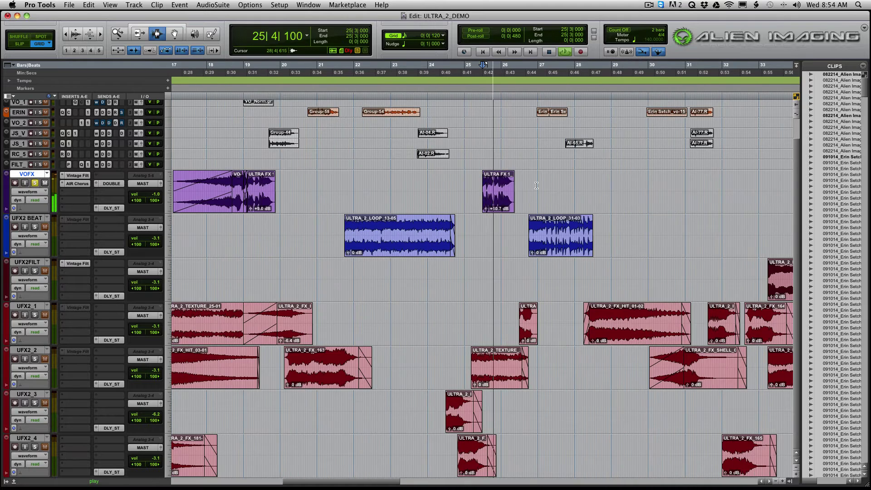
{"action": "key", "text": "super+bracketleft"}
{"action": "key", "text": "super+bracketleft"}
{"action": "key", "text": "space"}
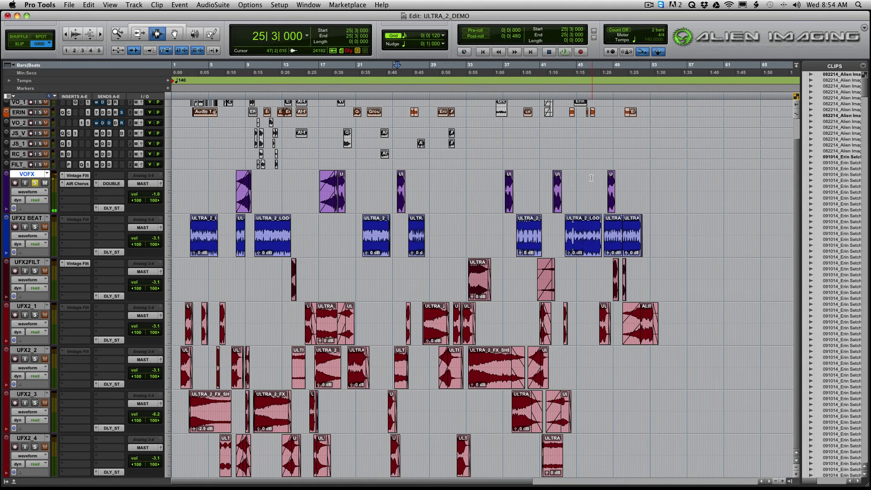
Step: Unsolo VOFX and set the play point at bar 3 on UFX2 BEAT, zoomed to bars 1–17
{"action": "left_click", "coordinate": [35, 183]}
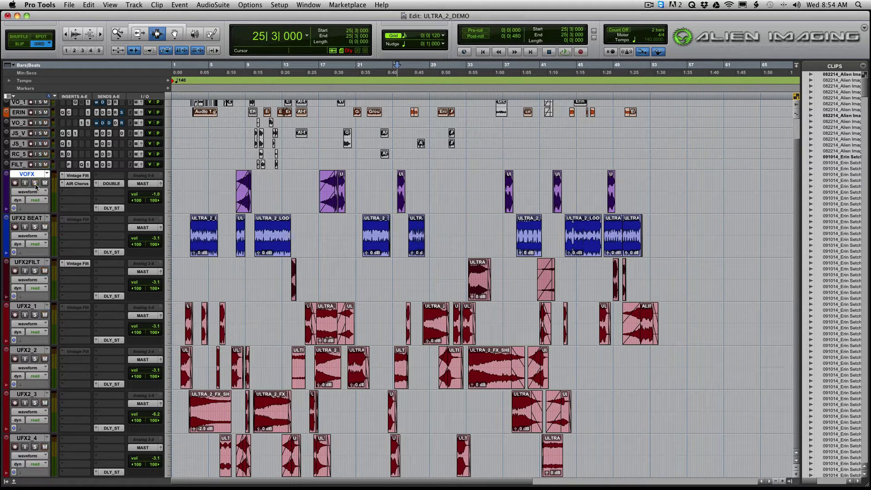
{"action": "left_click", "coordinate": [182, 225]}
{"action": "key", "text": "super+bracketright"}
{"action": "key", "text": "super+bracketright"}
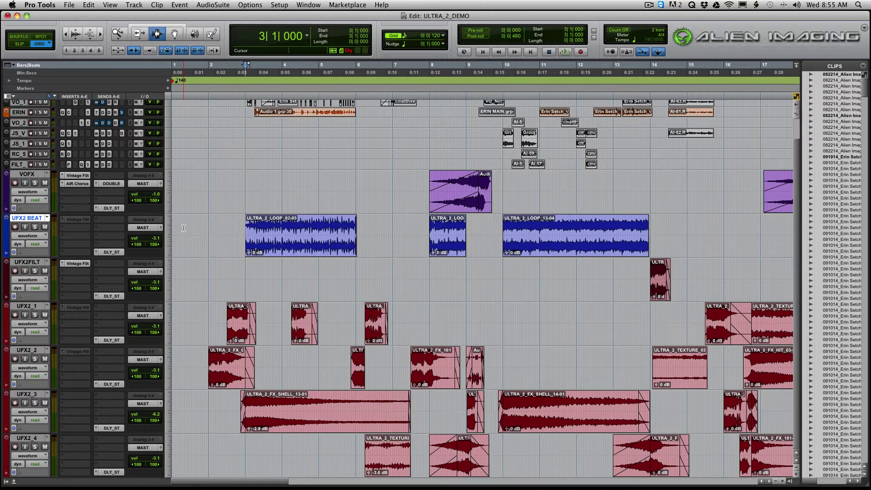
Step: Solo UFX2 BEAT and play it from bar 3, jumping through bars 8 and 10 to the next clip
{"action": "key", "text": "shift+s"}
{"action": "key", "text": "space"}
{"action": "key", "text": "super+bracketleft"}
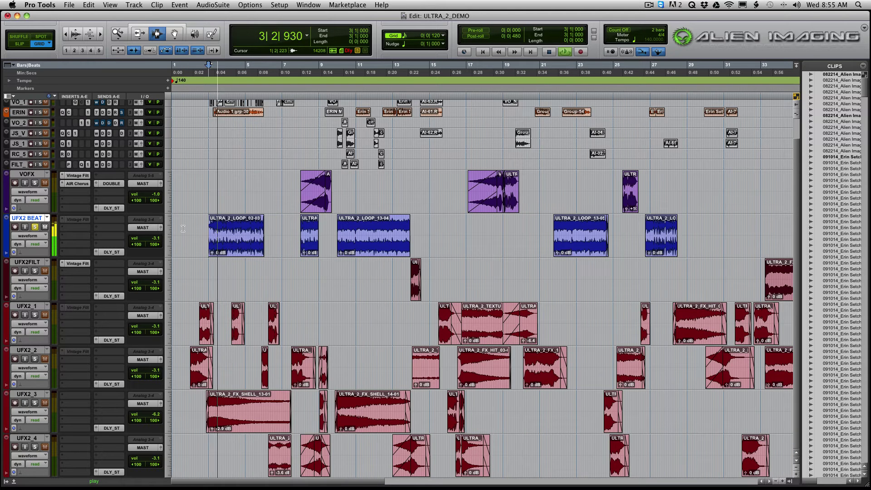
{"action": "left_click", "coordinate": [288, 240]}
{"action": "key", "text": "super+bracketright"}
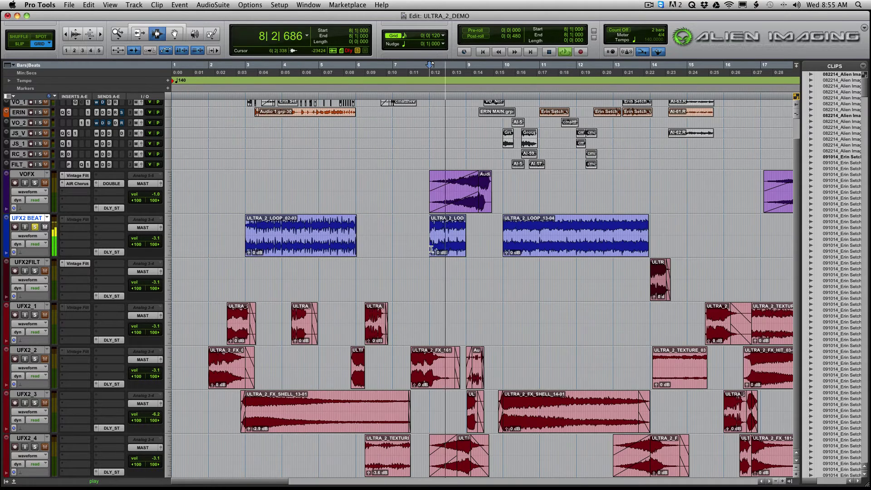
{"action": "left_click", "coordinate": [478, 230]}
{"action": "left_click", "coordinate": [504, 232]}
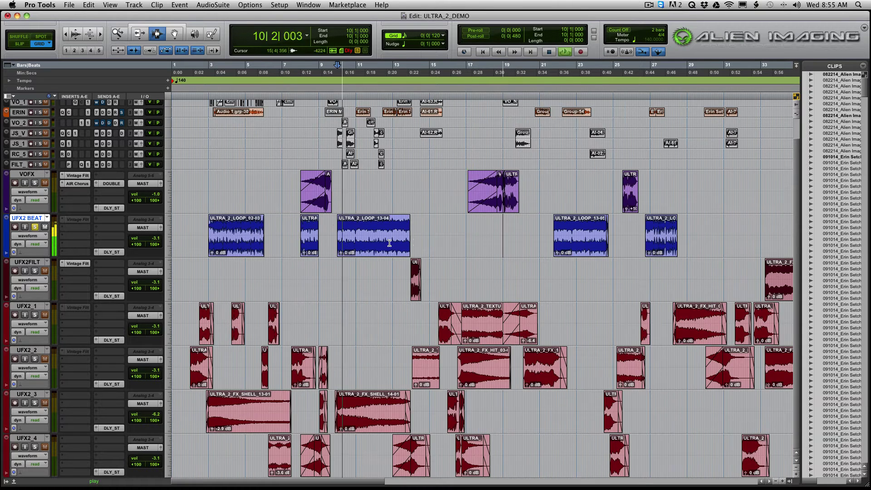
{"action": "key", "text": "super+bracketleft"}
{"action": "key", "text": "Tab"}
{"action": "key", "text": "Tab"}
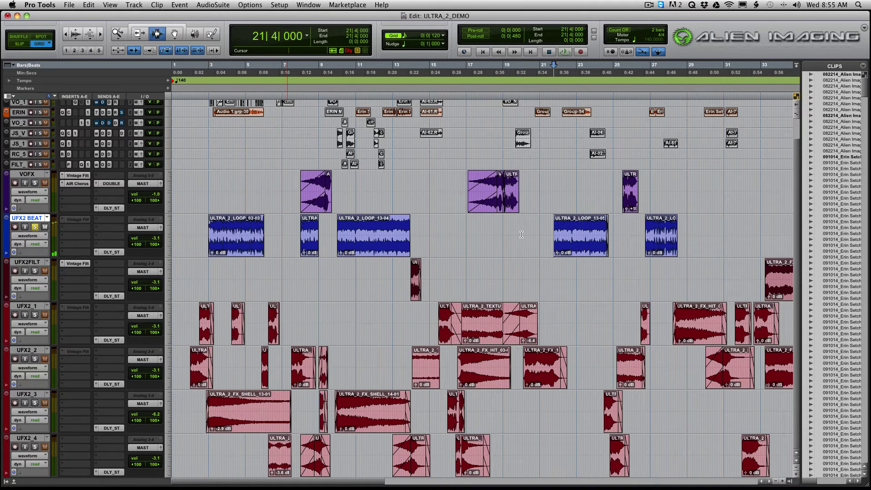
{"action": "key", "text": "space"}
{"action": "key", "text": "space"}
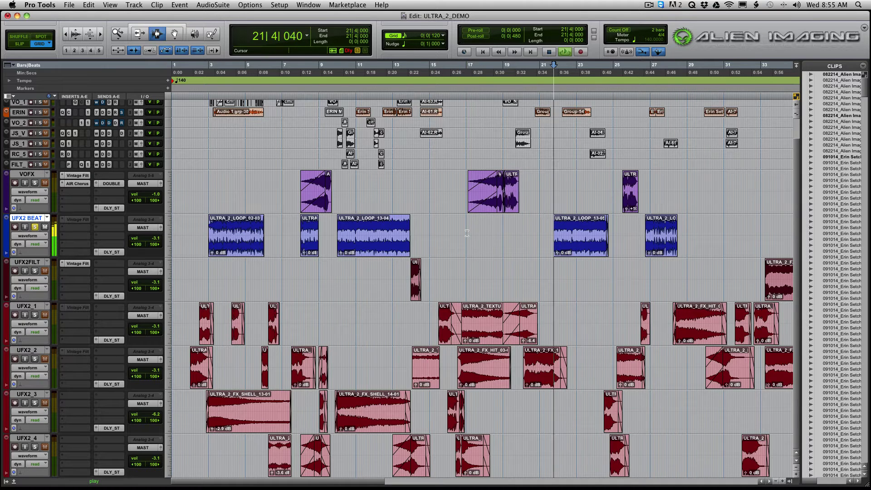
Step: Play UFX2 BEAT from 26|3|958 past bar 38 into ULTRA_2_LOOP_30-02, stopping at 43|4
{"action": "left_click", "coordinate": [667, 236]}
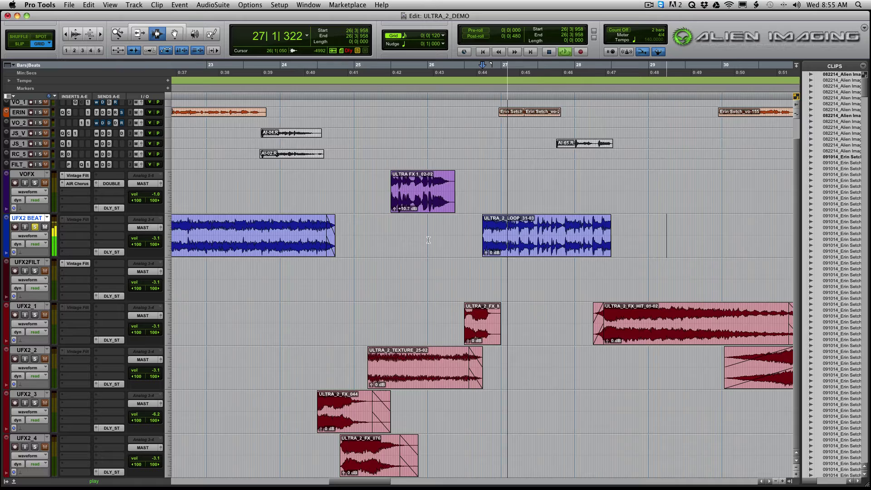
{"action": "key", "text": "super+bracketleft"}
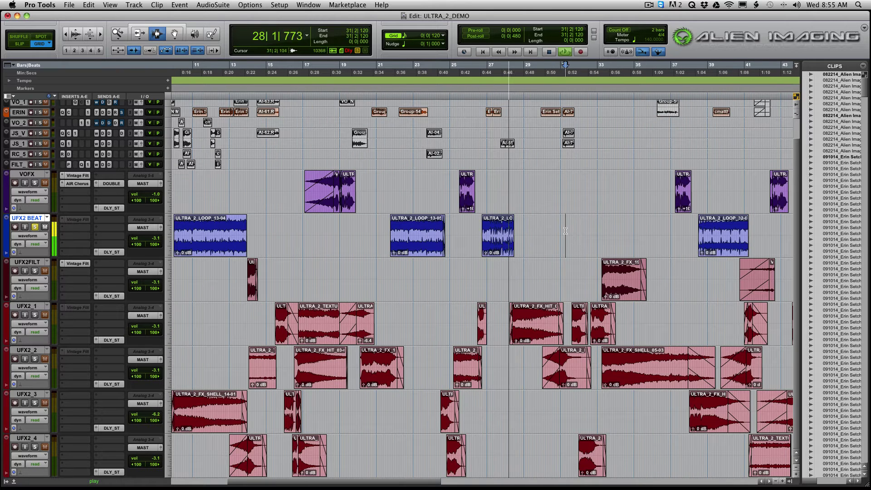
{"action": "key", "text": "space"}
{"action": "key", "text": "super+bracketright"}
{"action": "key", "text": "space"}
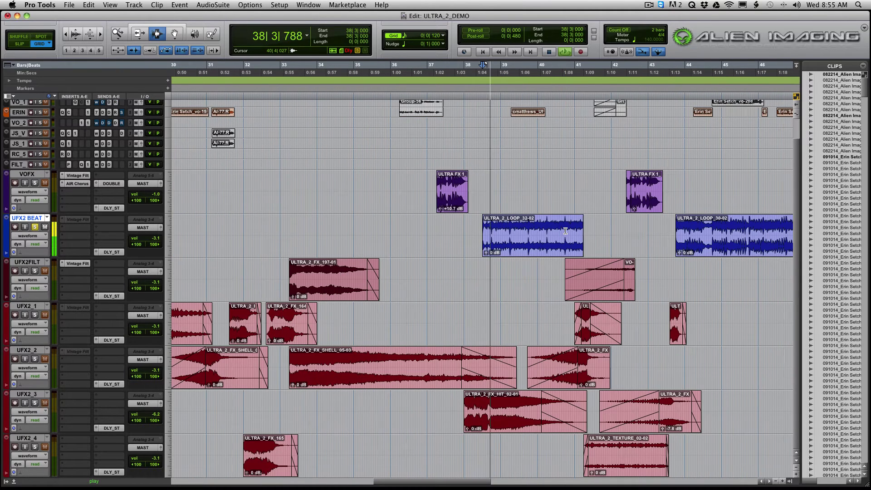
{"action": "key", "text": "Tab"}
{"action": "key", "text": "Tab"}
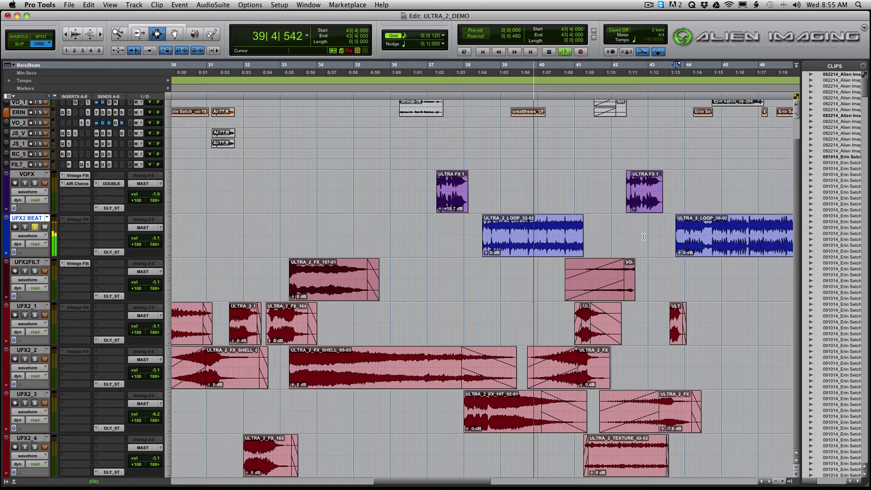
{"action": "key", "text": "space"}
Step: Audition ULTRA_2_LOOP_29-05 from bar 48, then place the play point at 44|4|360
{"action": "key", "text": "super+bracketleft"}
{"action": "key", "text": "space"}
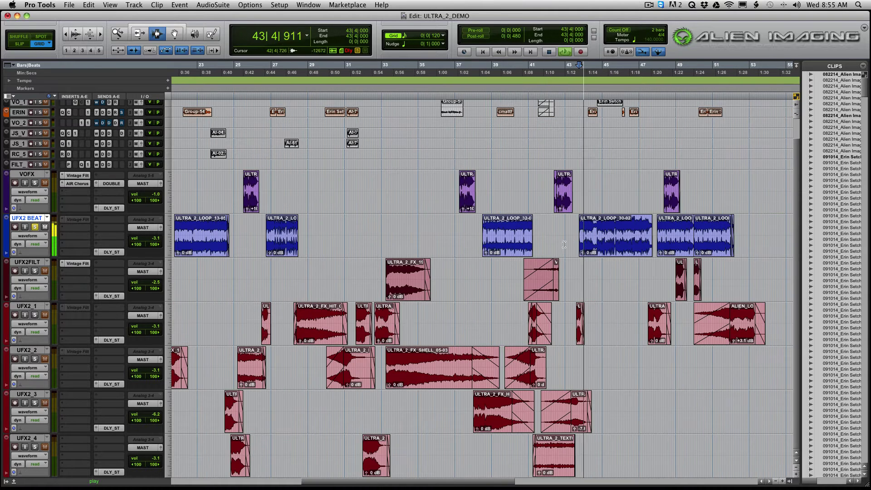
{"action": "left_click", "coordinate": [654, 228]}
{"action": "key", "text": "super+bracketright"}
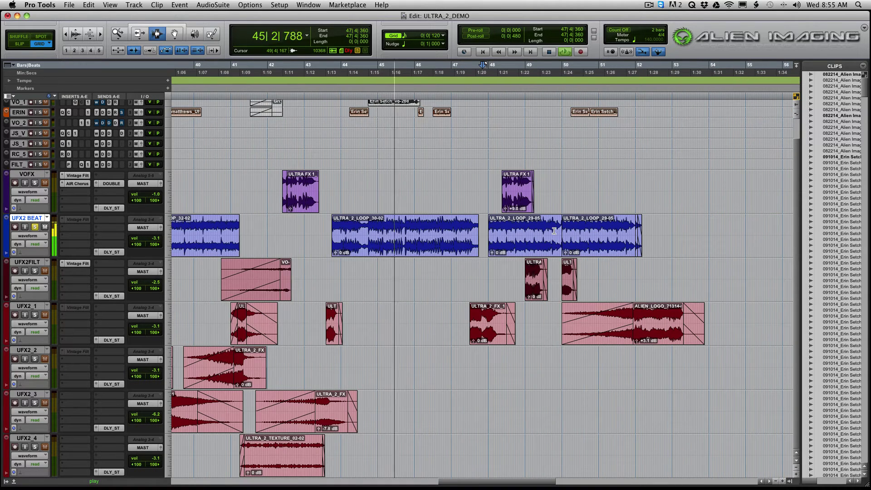
{"action": "key", "text": "space"}
{"action": "key", "text": "Tab"}
{"action": "key", "text": "space"}
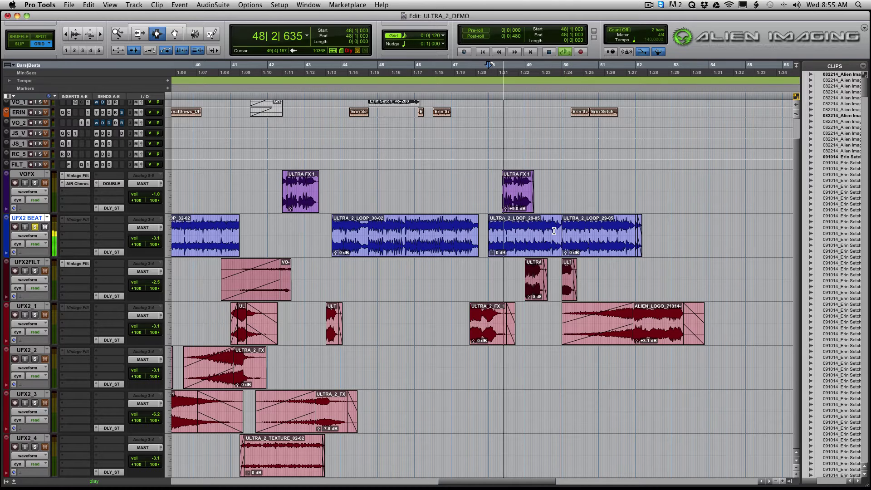
{"action": "key", "text": "space"}
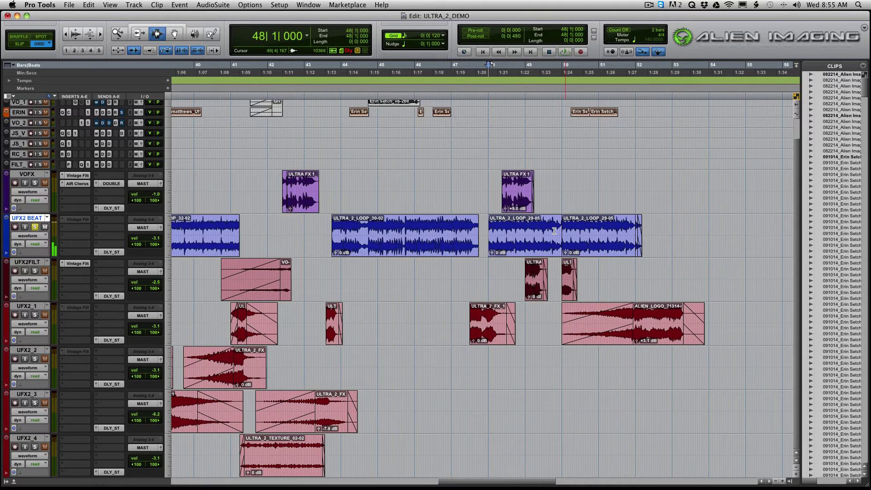
{"action": "left_click", "coordinate": [372, 241]}
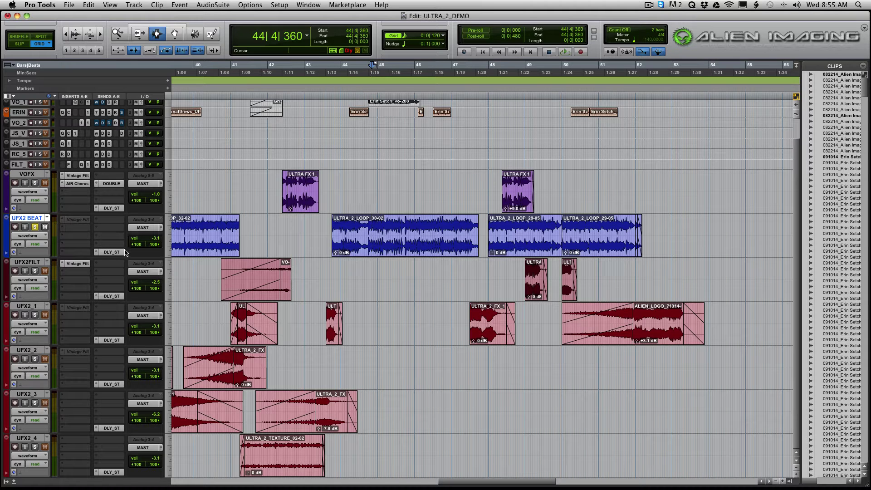
Step: Check the UFX2 BEAT DLY_ST send settings, then return to the session start
{"action": "left_click", "coordinate": [111, 252]}
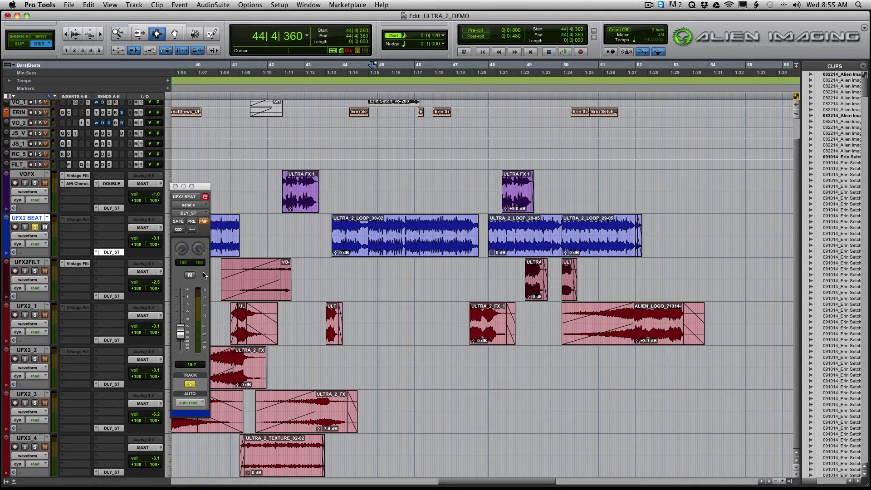
{"action": "left_click", "coordinate": [175, 186]}
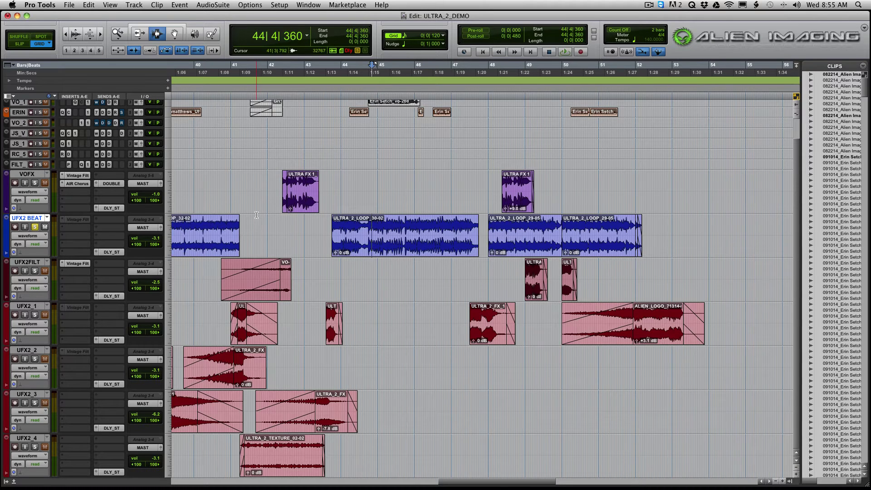
{"action": "key", "text": "Return"}
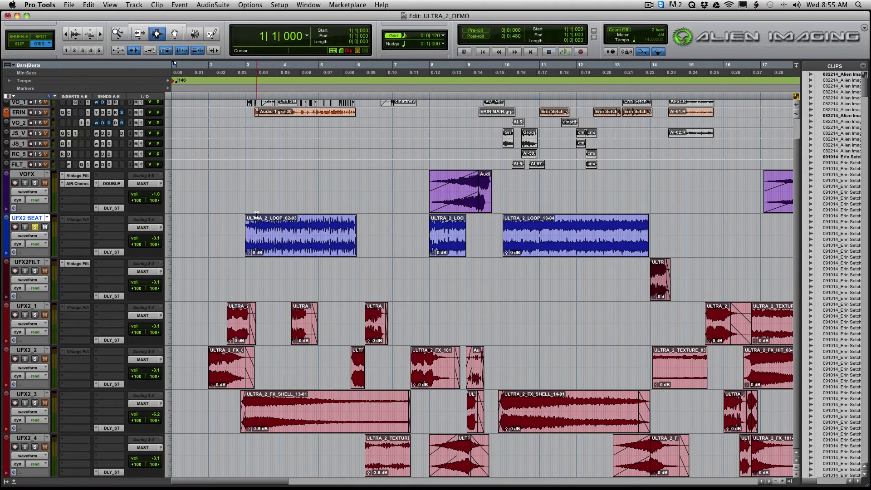
Step: Audition the soloed UFX2 BEAT from 3|3|840 and again from 4|4|240
{"action": "left_click", "coordinate": [272, 278]}
{"action": "left_click", "coordinate": [38, 219]}
{"action": "key", "text": "space"}
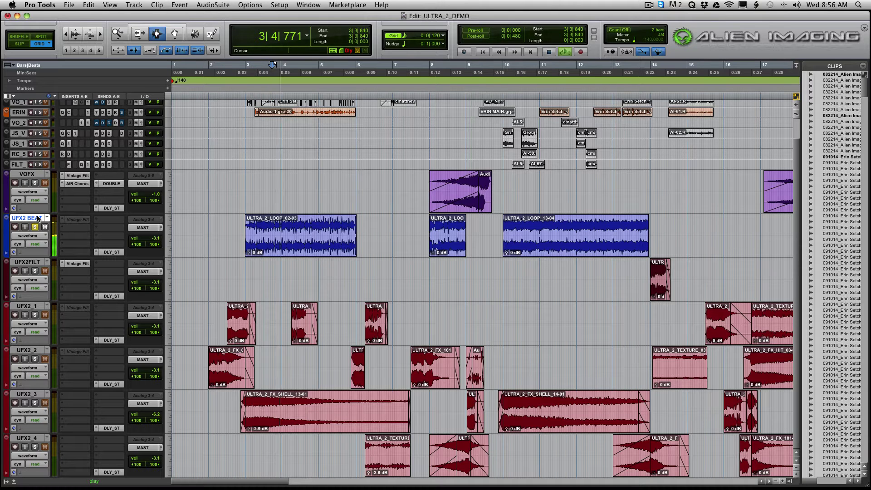
{"action": "key", "text": "space"}
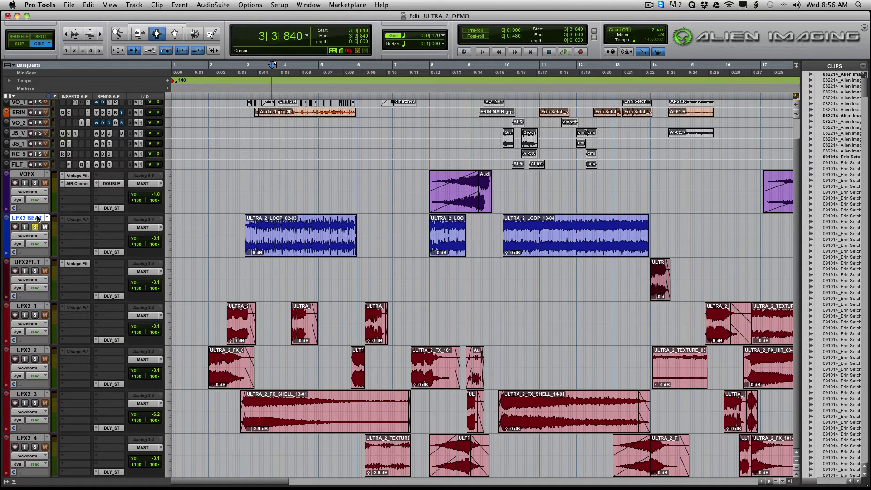
{"action": "left_click", "coordinate": [312, 236]}
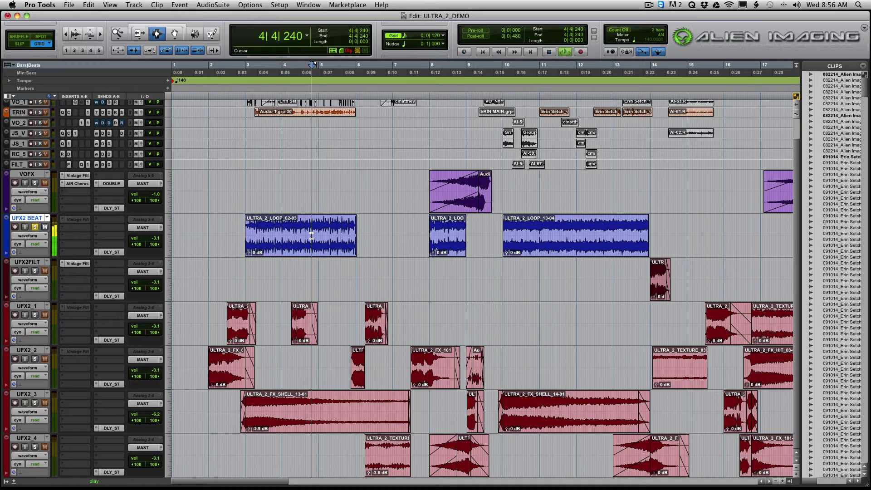
{"action": "key", "text": "space"}
{"action": "key", "text": "space"}
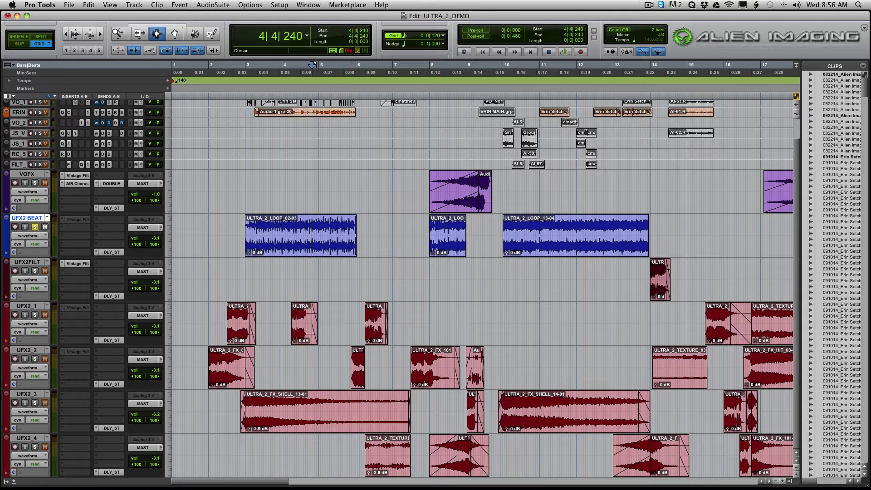
Step: Unsolo UFX2 BEAT and move the play start to the next UFX2FILT clip at 14|1|000
{"action": "left_click", "coordinate": [35, 229]}
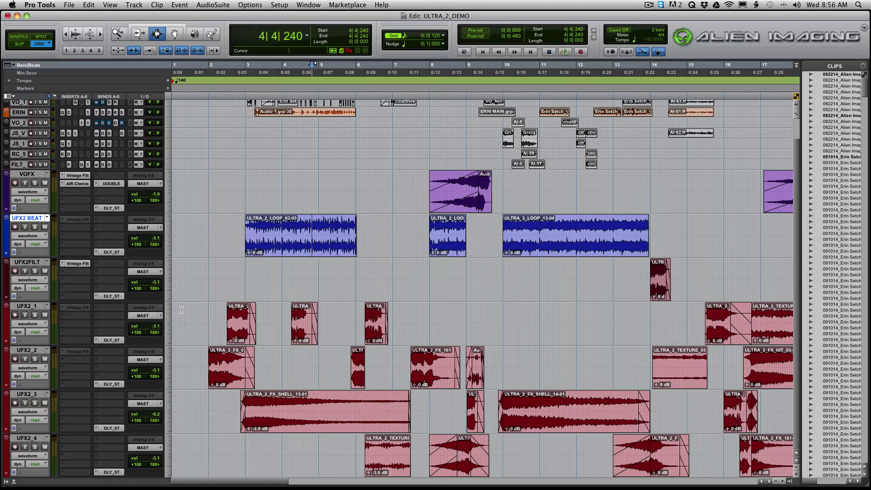
{"action": "left_click", "coordinate": [215, 316]}
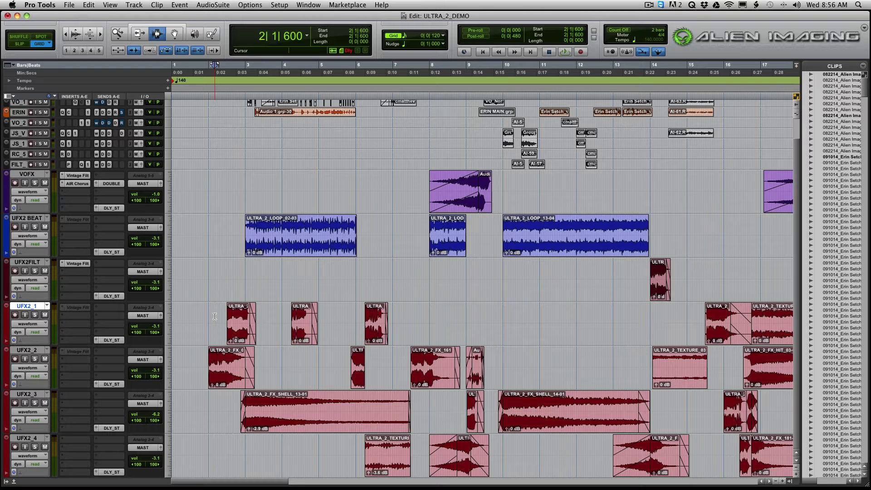
{"action": "left_click", "coordinate": [227, 280]}
{"action": "key", "text": "super+bracketleft"}
{"action": "left_click", "coordinate": [323, 280]}
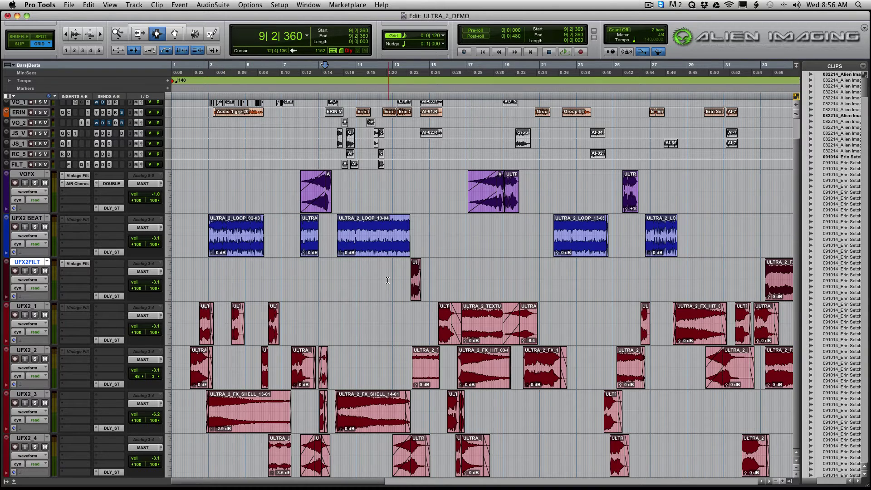
{"action": "left_click", "coordinate": [327, 274]}
{"action": "key", "text": "Tab"}
{"action": "key", "text": "super+bracketleft"}
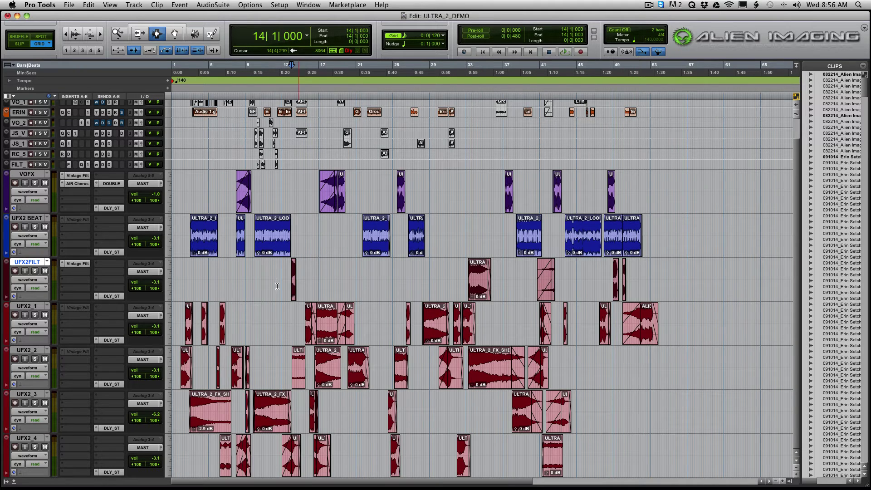
{"action": "left_click", "coordinate": [75, 263]}
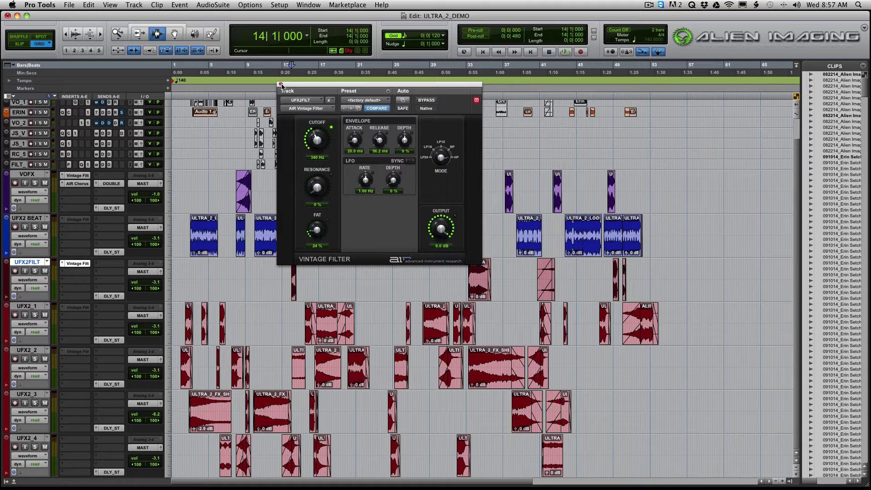
{"action": "left_click", "coordinate": [281, 85]}
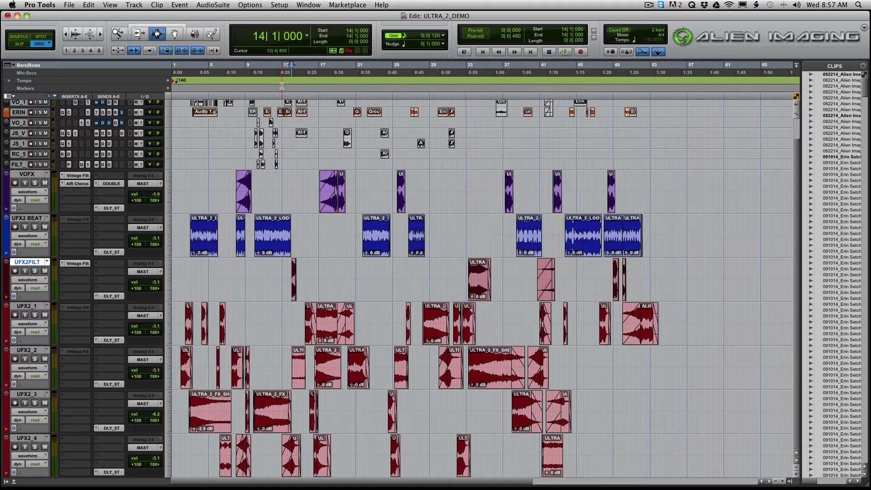
Step: Solo UFX2FILT and play the clip at 14|1|000 with the Vintage Filter bypassed
{"action": "left_click", "coordinate": [271, 289]}
{"action": "key", "text": "space"}
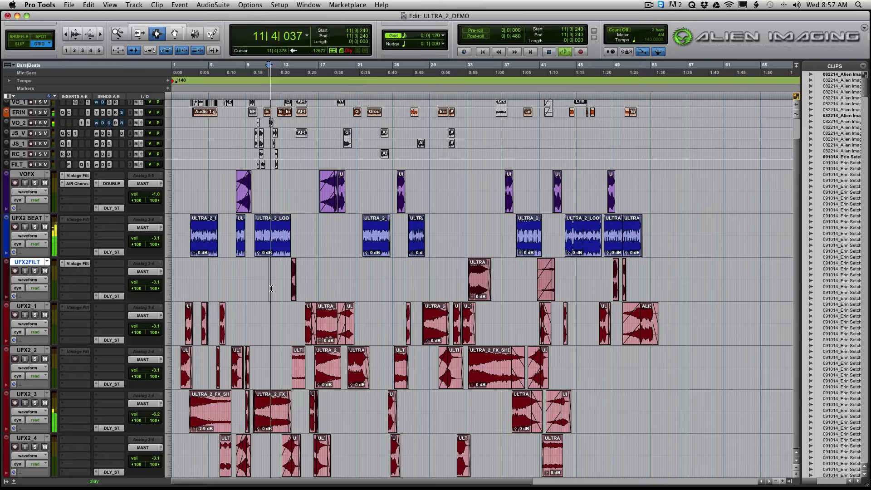
{"action": "key", "text": "space"}
{"action": "key", "text": "shift+s"}
{"action": "left_click", "coordinate": [269, 287]}
{"action": "key", "text": "Tab"}
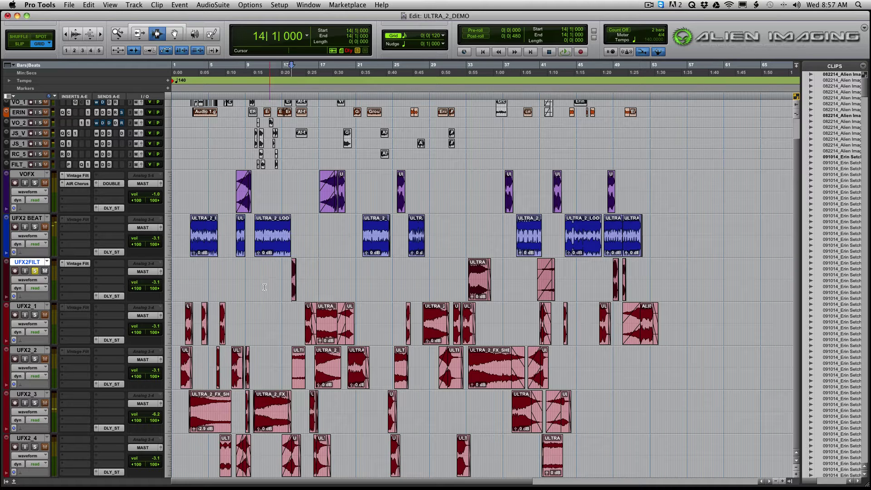
{"action": "left_click", "coordinate": [77, 263], "text": "super"}
{"action": "key", "text": "space"}
{"action": "key", "text": "super+bracketright"}
{"action": "key", "text": "super+bracketright"}
{"action": "key", "text": "super+bracketright"}
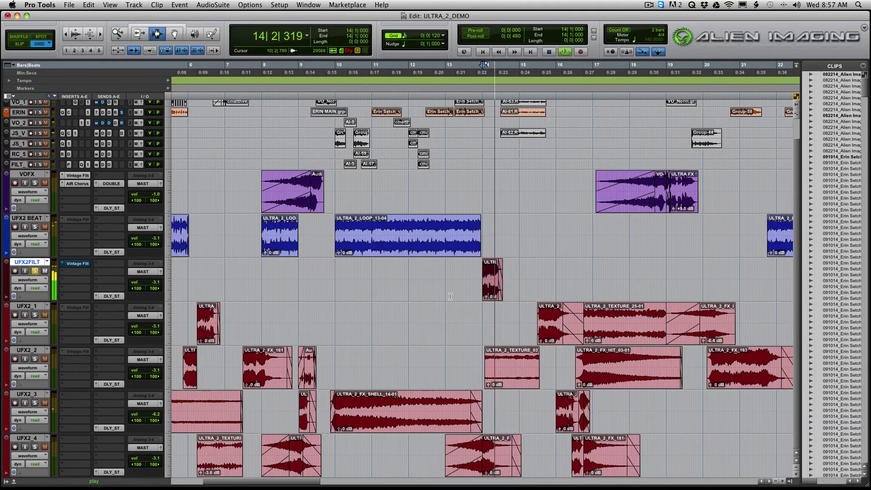
{"action": "key", "text": "space"}
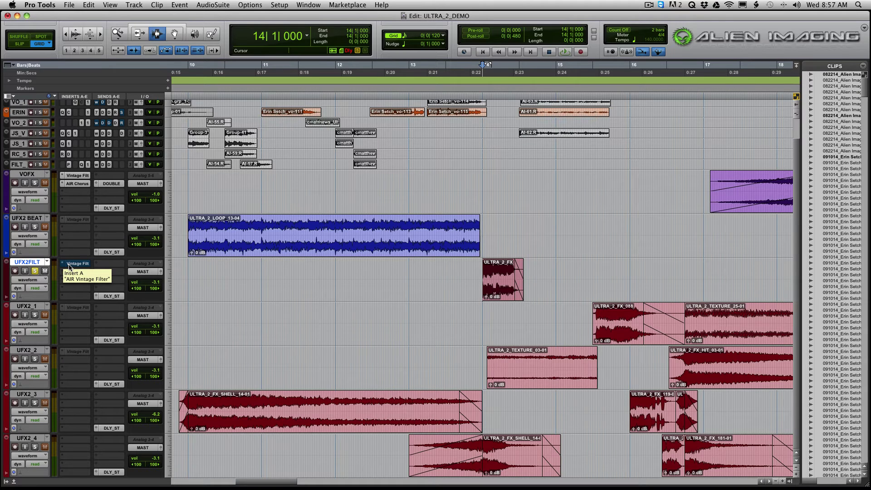
Step: Re-enable the Vintage Filter on UFX2FILT and replay the clip with it active
{"action": "left_click", "coordinate": [70, 265], "text": "super"}
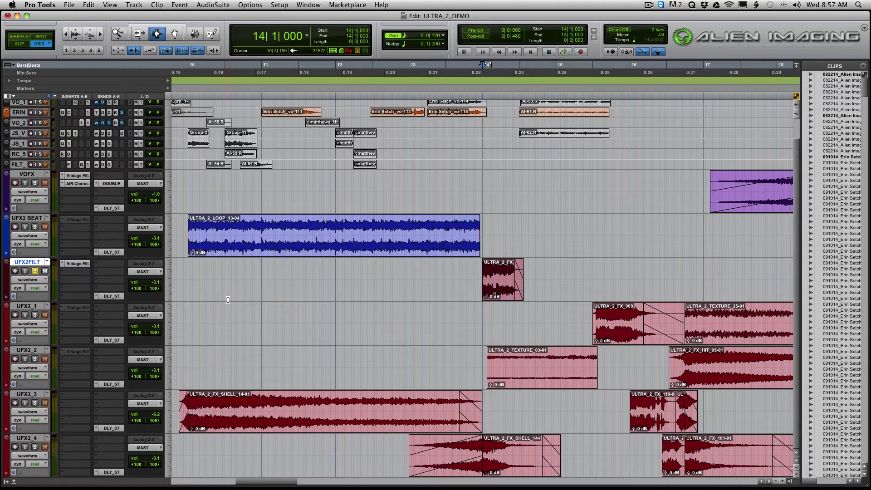
{"action": "key", "text": "space"}
{"action": "left_click", "coordinate": [384, 270]}
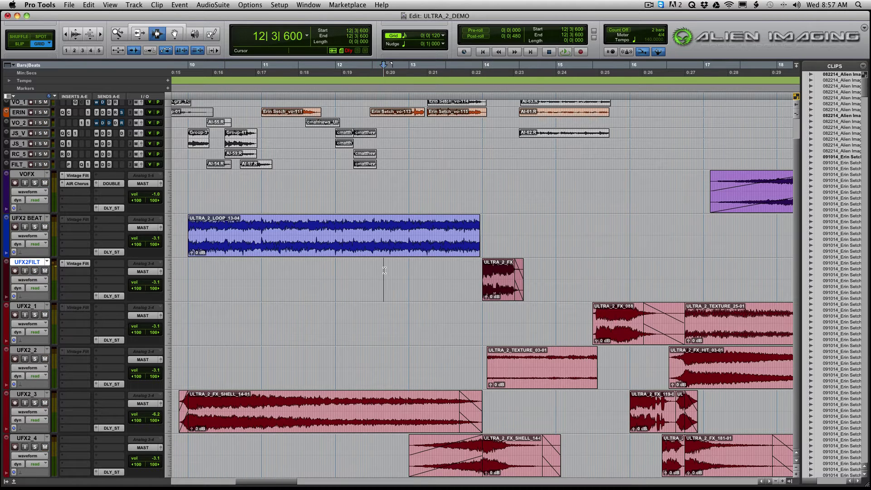
{"action": "key", "text": "super+bracketright"}
{"action": "key", "text": "super+bracketleft"}
{"action": "key", "text": "super+bracketleft"}
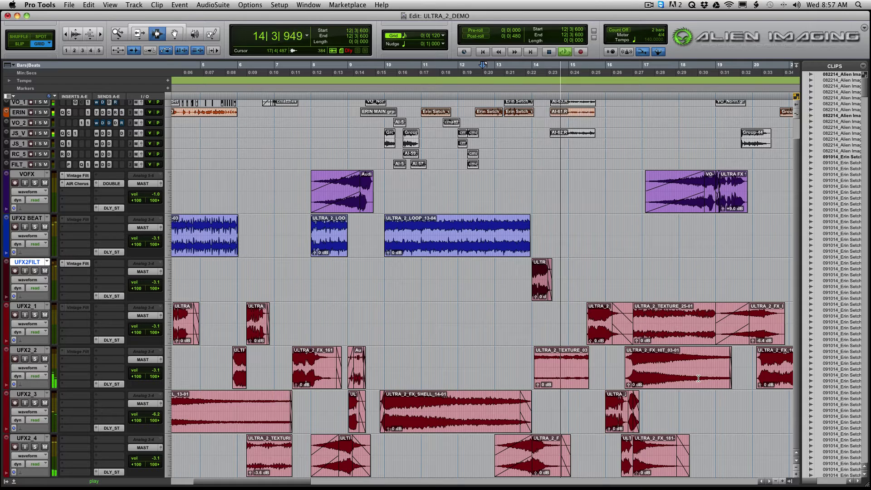
{"action": "key", "text": "space"}
Step: Play UFX2FILT from 13|4|000, then zoom out to the whole arrangement
{"action": "left_click", "coordinate": [521, 343]}
{"action": "left_click", "coordinate": [520, 436]}
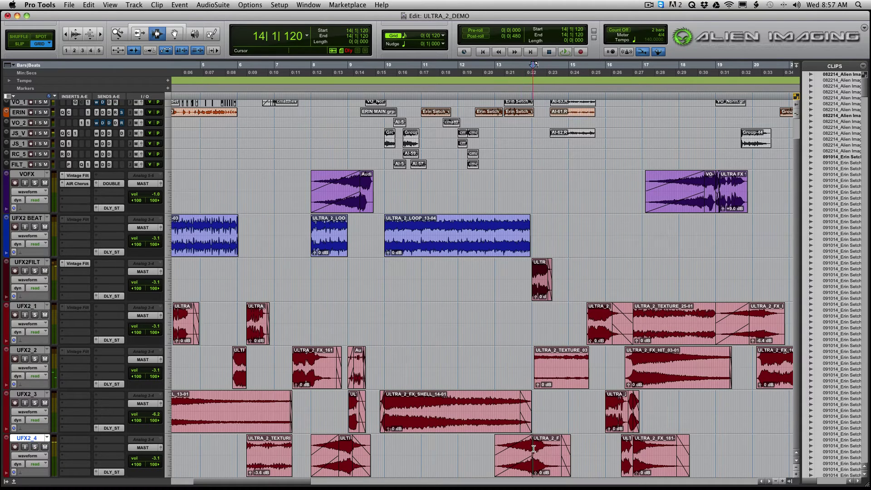
{"action": "left_click", "coordinate": [522, 272]}
{"action": "key", "text": "space"}
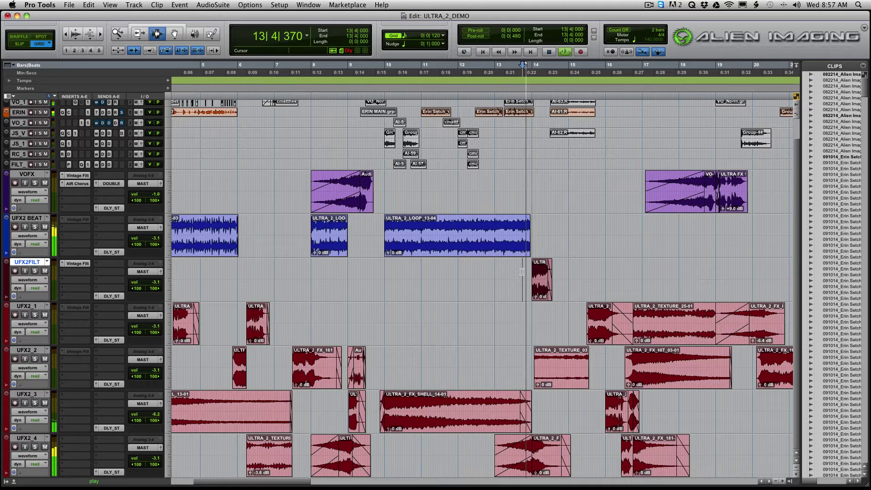
{"action": "key", "text": "space"}
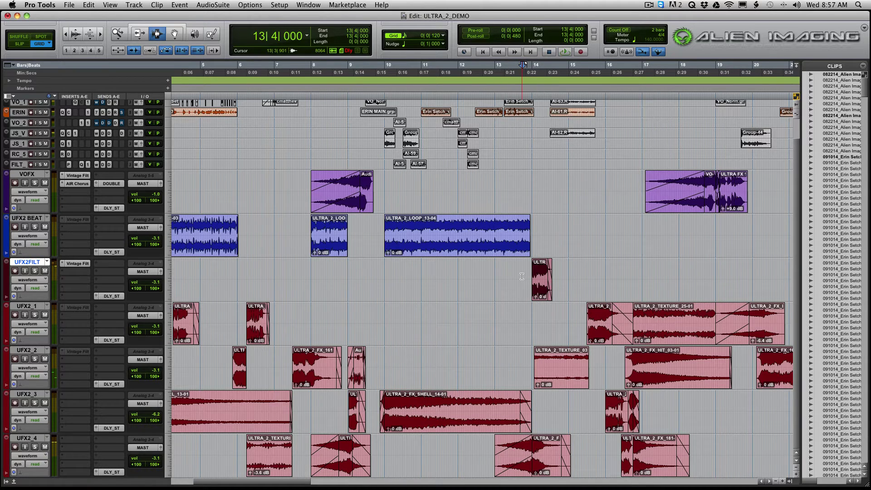
{"action": "key", "text": "super+bracketleft"}
{"action": "key", "text": "super+bracketleft"}
Step: Play the mix from the ULTRA clip at 33|2|000, zooming between bars 29–37 and 1–129
{"action": "left_click", "coordinate": [472, 272]}
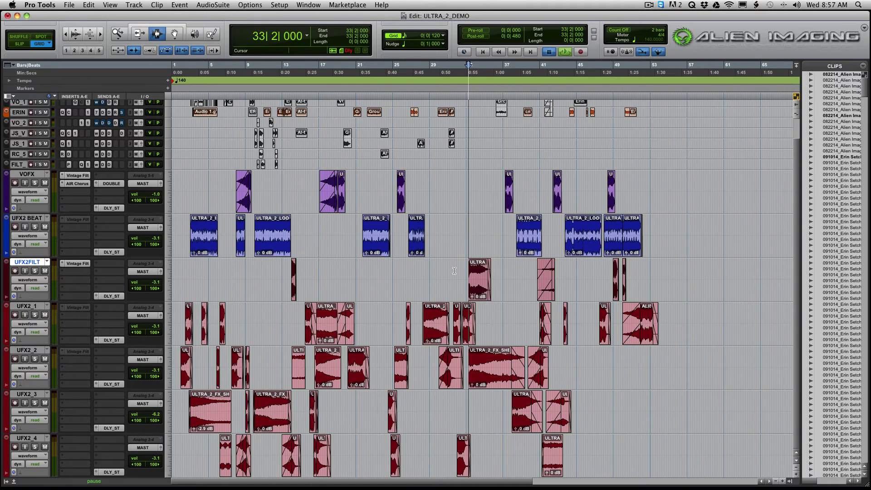
{"action": "key", "text": "space"}
{"action": "key", "text": "super+bracketright"}
{"action": "key", "text": "super+bracketright"}
{"action": "key", "text": "super+bracketright"}
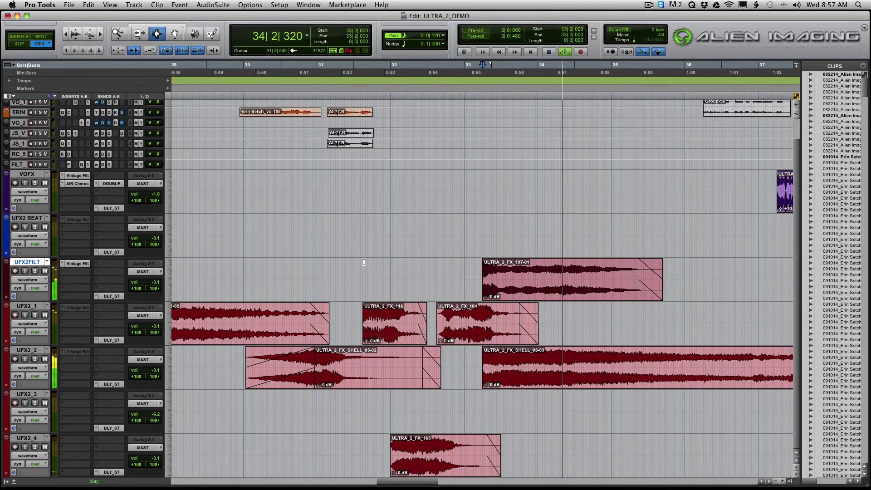
{"action": "key", "text": "super+bracketleft"}
{"action": "key", "text": "space"}
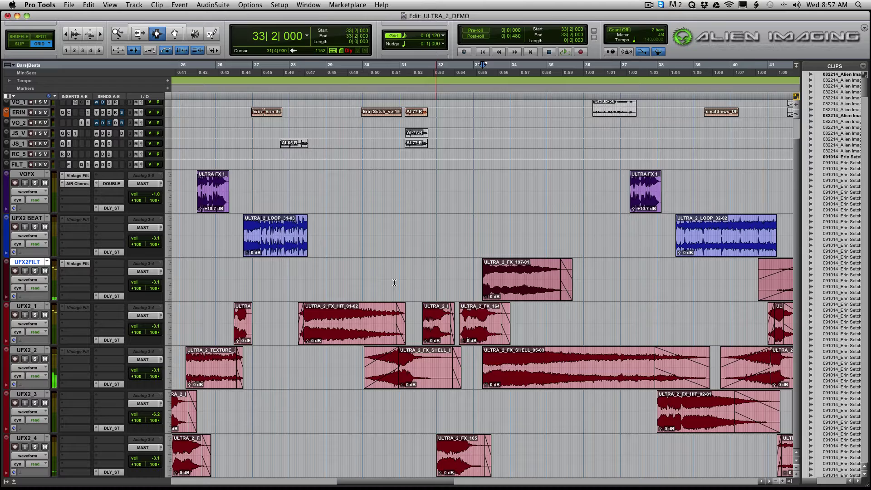
{"action": "key", "text": "super+bracketleft"}
{"action": "key", "text": "super+bracketleft"}
{"action": "key", "text": "super+bracketleft"}
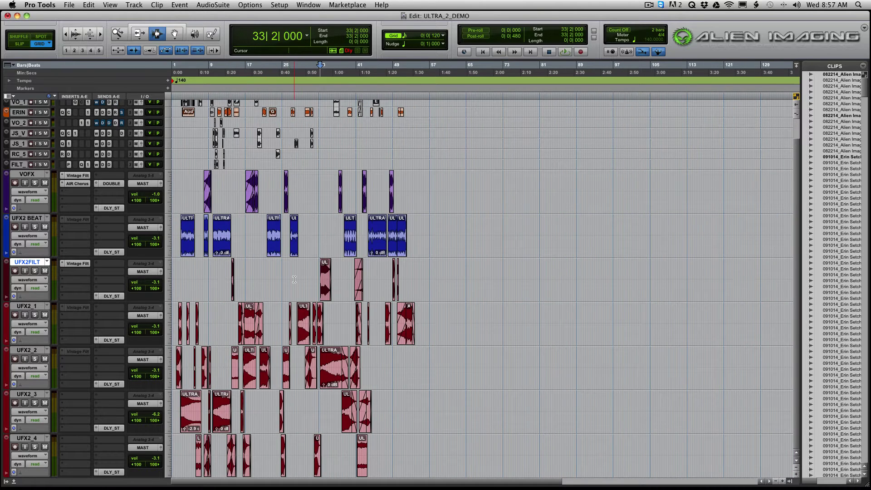
{"action": "key", "text": "super+bracketright"}
{"action": "key", "text": "super+bracketright"}
{"action": "key", "text": "super+bracketright"}
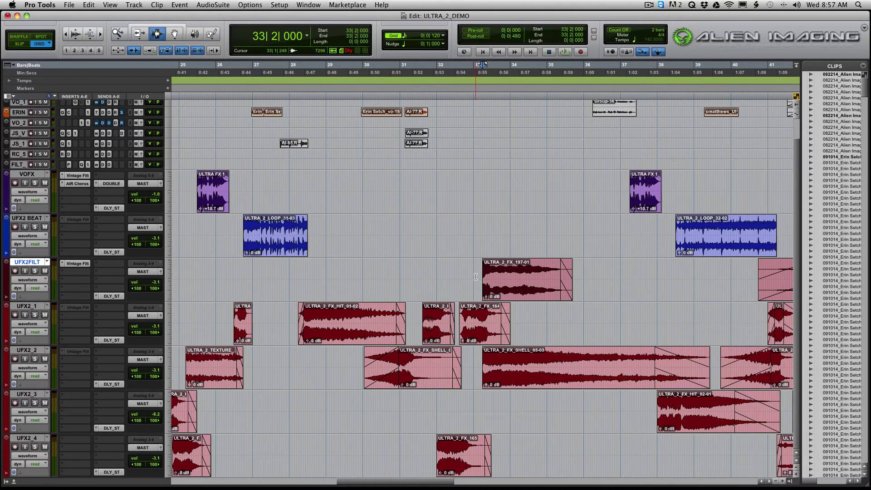
Step: Solo UFX2FILT and play its clip at 33|2|000 twice
{"action": "left_click", "coordinate": [475, 276]}
{"action": "key", "text": "shift+s"}
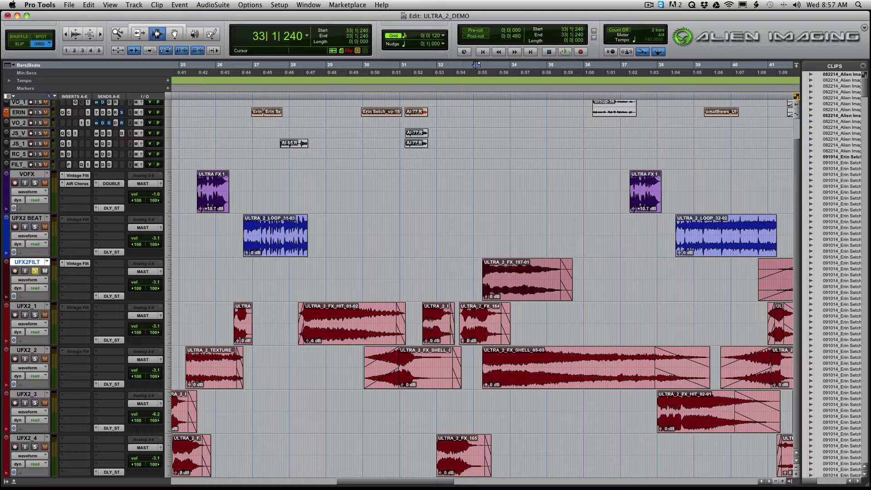
{"action": "key", "text": "Tab"}
{"action": "key", "text": "space"}
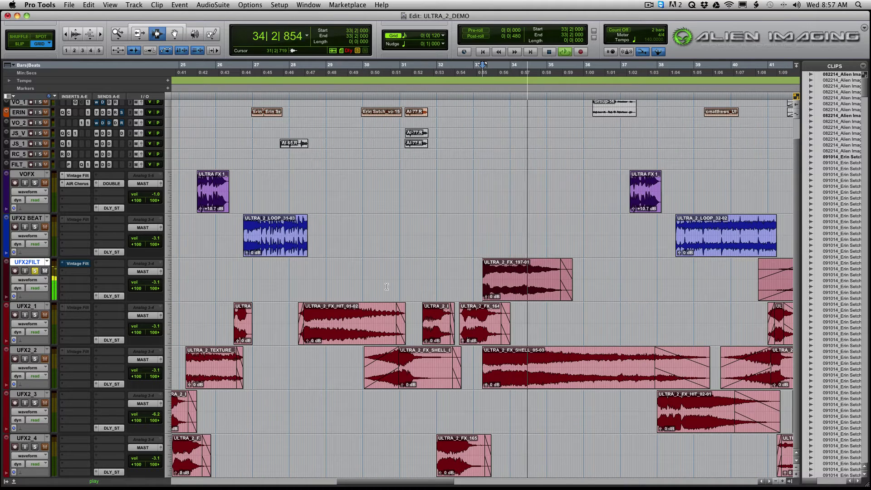
{"action": "key", "text": "space"}
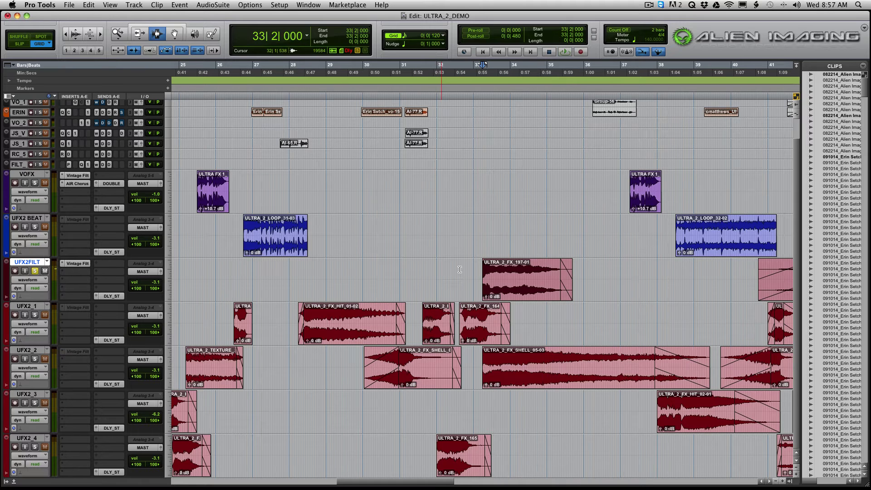
{"action": "key", "text": "space"}
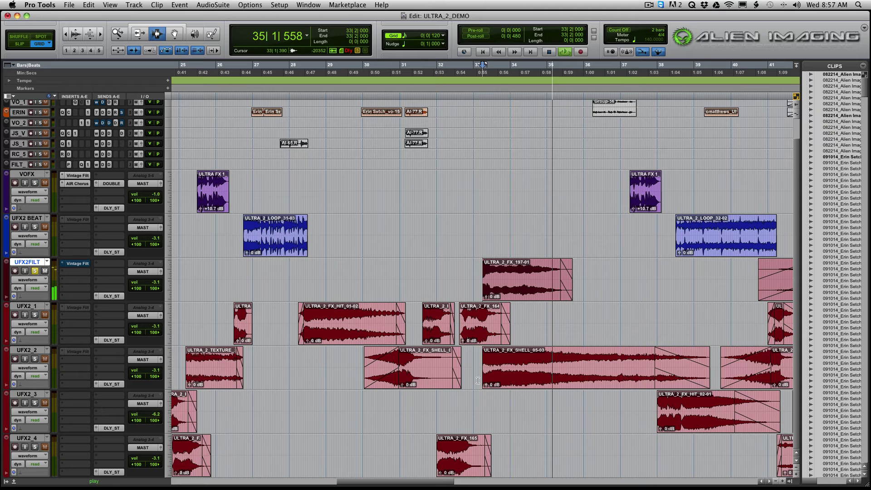
{"action": "key", "text": "space"}
Step: Solo UFX2_2, play it on its own, then take it out of solo
{"action": "left_click", "coordinate": [27, 349]}
{"action": "left_click", "coordinate": [35, 359]}
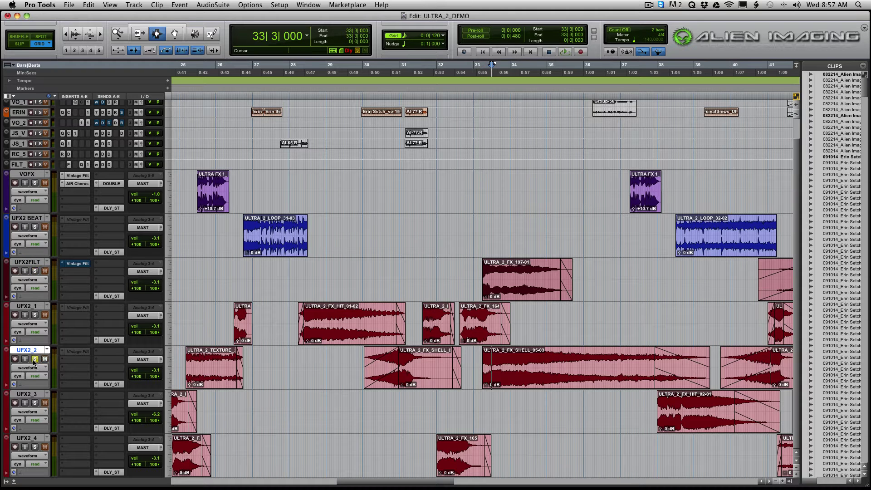
{"action": "key", "text": "space"}
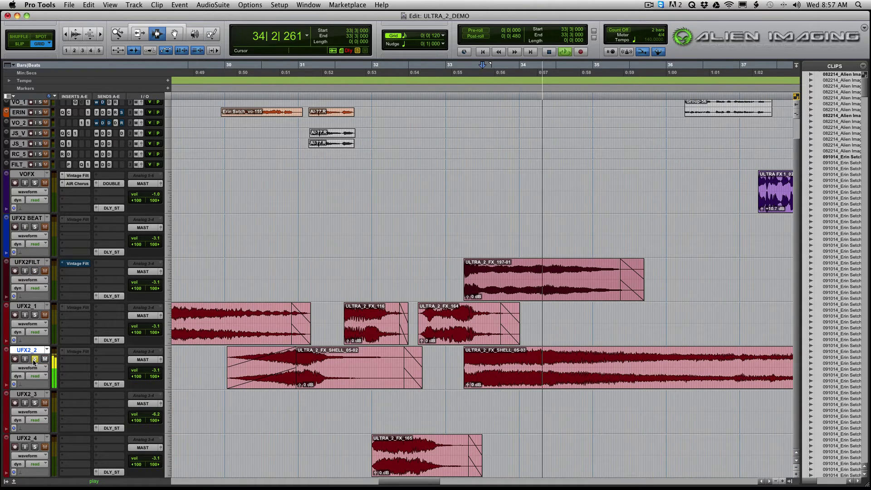
{"action": "key", "text": "r"}
{"action": "key", "text": "space"}
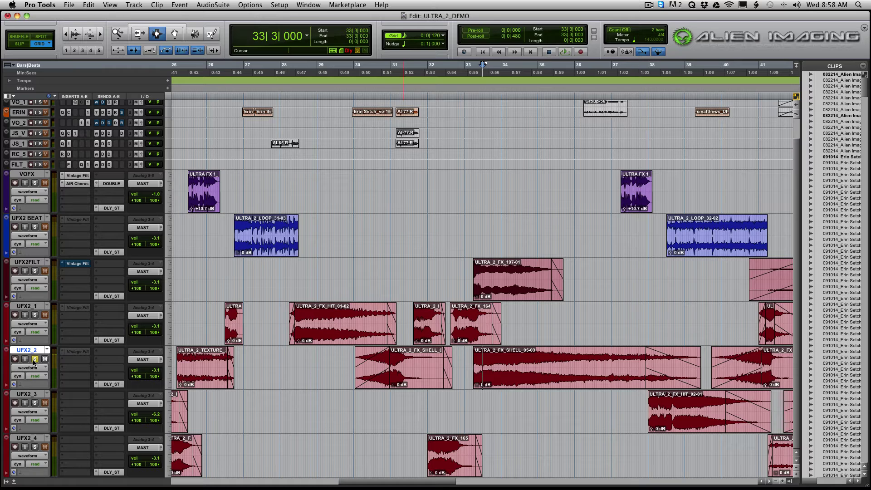
{"action": "left_click", "coordinate": [35, 359]}
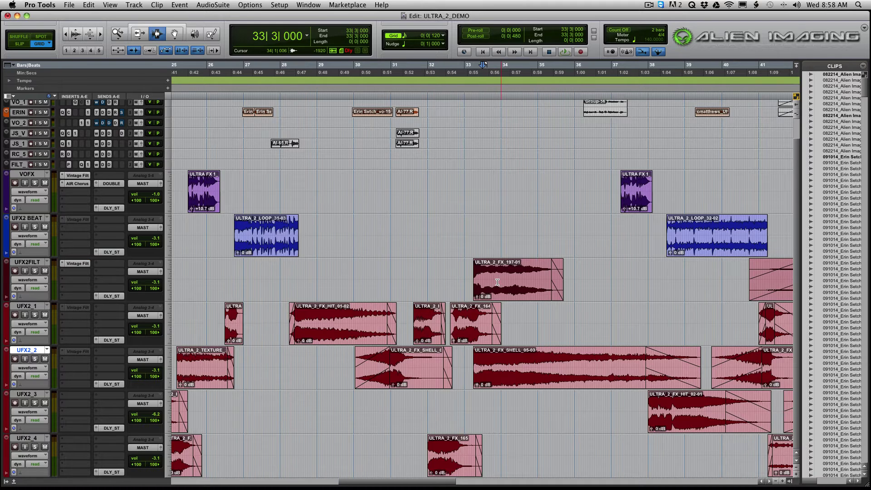
Step: Put the play point at bar 41 on UFX2FILT and zoom to bars 37–45
{"action": "key", "text": "r"}
{"action": "left_click", "coordinate": [624, 281]}
{"action": "key", "text": "t"}
{"action": "key", "text": "t"}
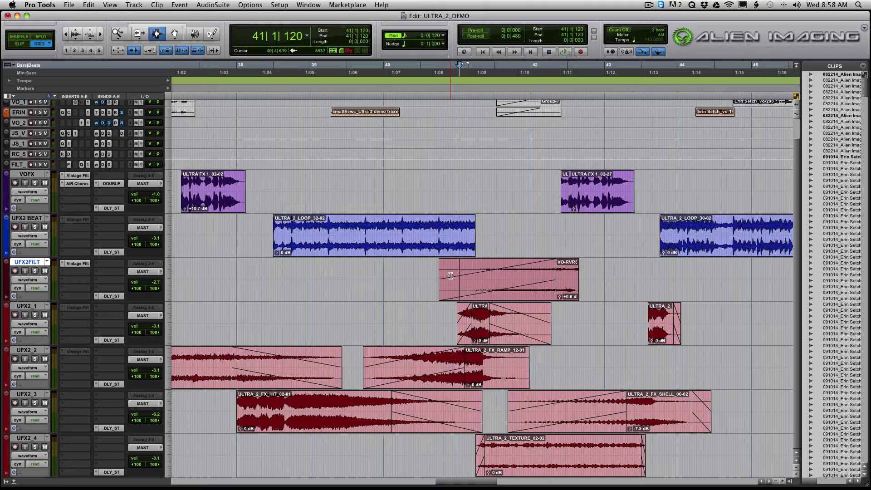
Step: Solo UFX2FILT and play from bar 41, replaying the passage around bars 49–50
{"action": "key", "text": "shift+s"}
{"action": "key", "text": "space"}
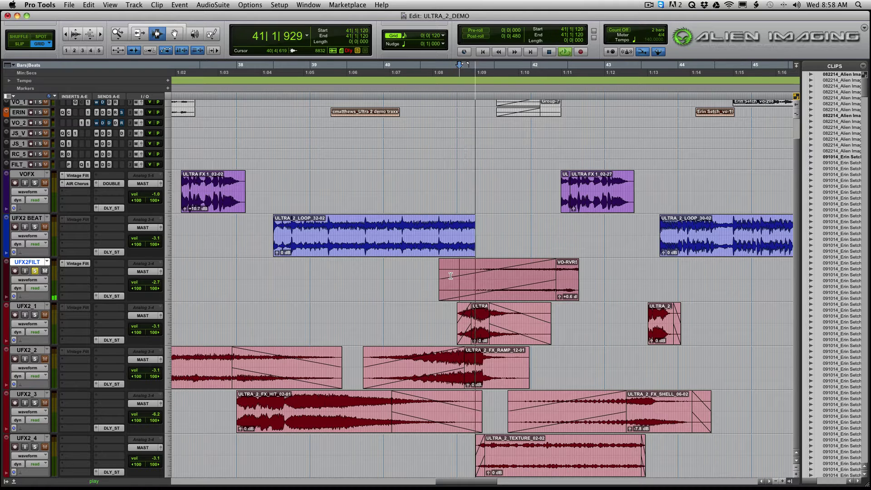
{"action": "key", "text": "r"}
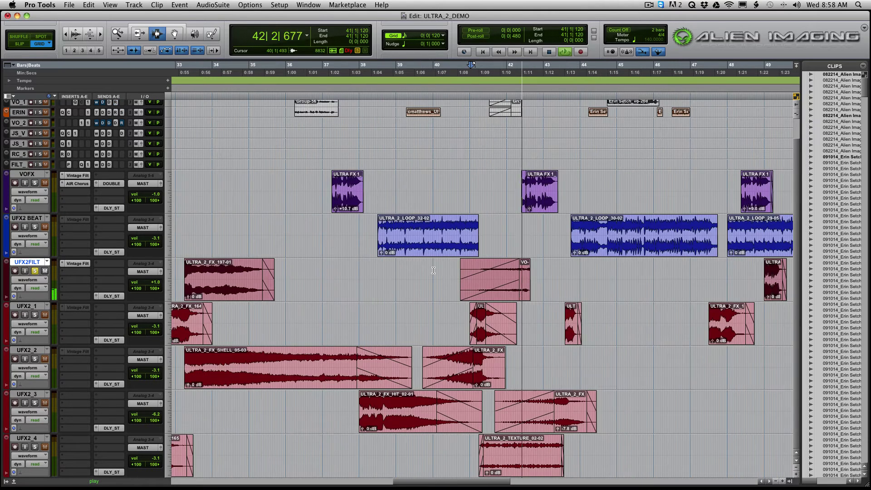
{"action": "key", "text": "r"}
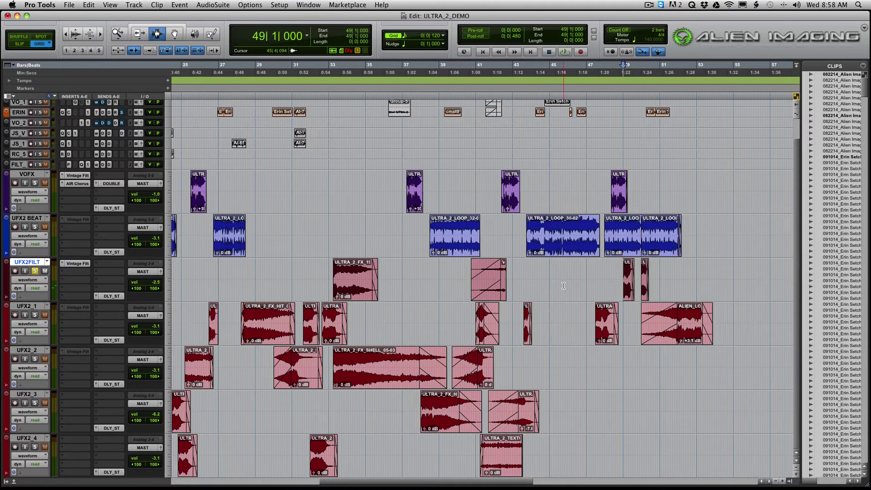
{"action": "key", "text": "t"}
{"action": "key", "text": "t"}
{"action": "key", "text": "space"}
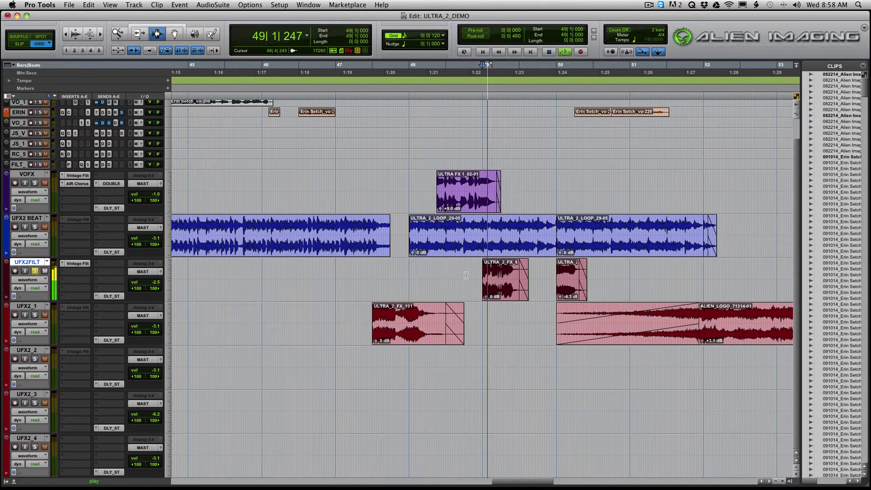
{"action": "key", "text": "space"}
{"action": "key", "text": "t"}
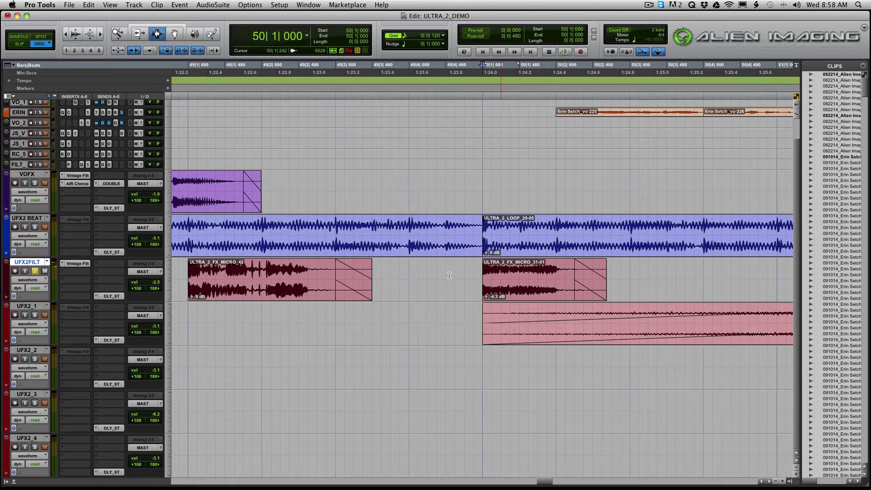
{"action": "key", "text": "space"}
{"action": "key", "text": "space"}
{"action": "key", "text": "r"}
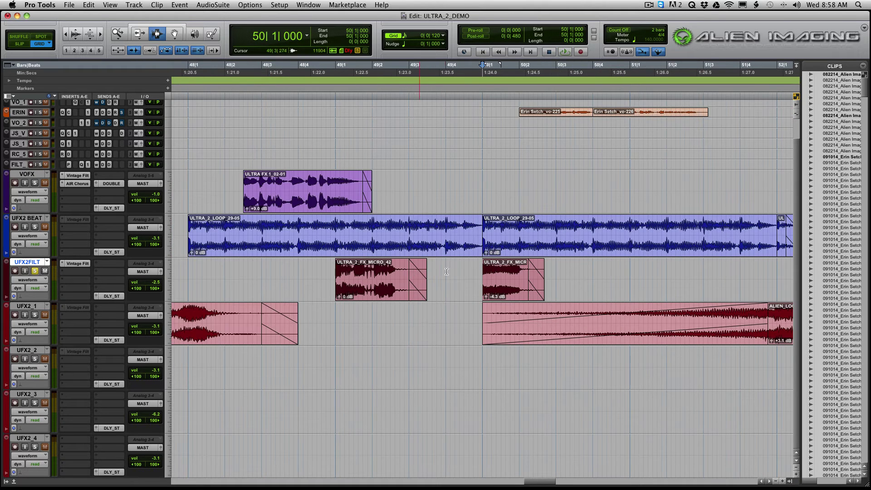
{"action": "key", "text": "r"}
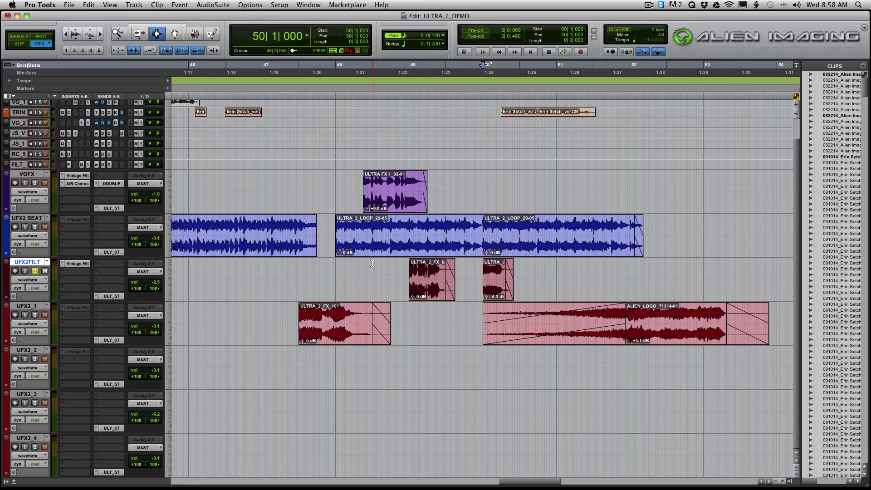
Step: Unsolo UFX2FILT, play from VOFX at 48|3|240, then set the play point at 50|1|840
{"action": "left_click", "coordinate": [35, 271]}
{"action": "left_click", "coordinate": [377, 210]}
{"action": "key", "text": "space"}
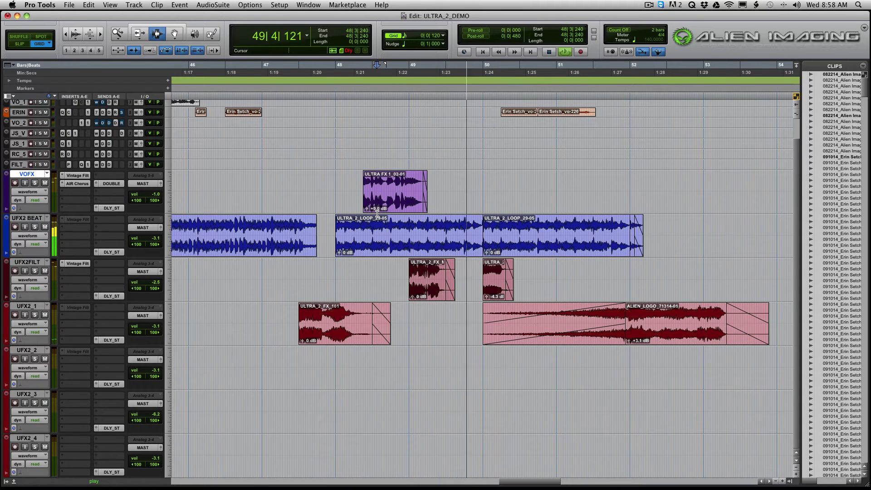
{"action": "key", "text": "space"}
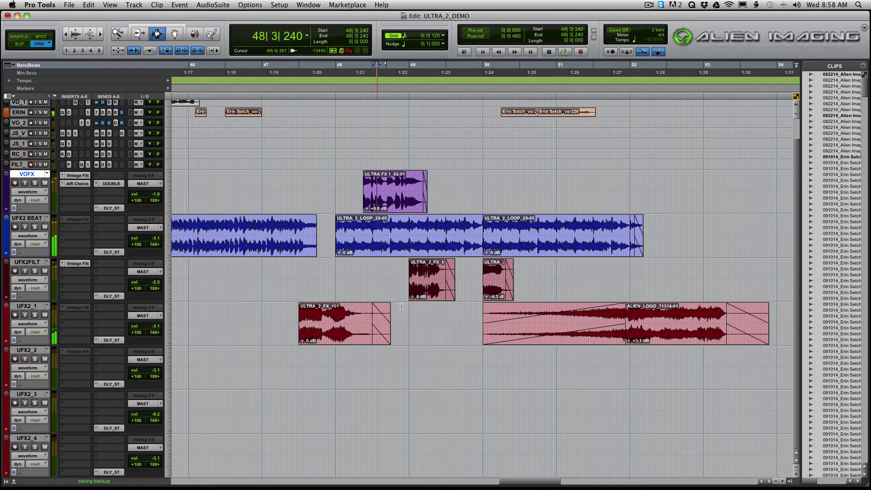
{"action": "left_click", "coordinate": [469, 286]}
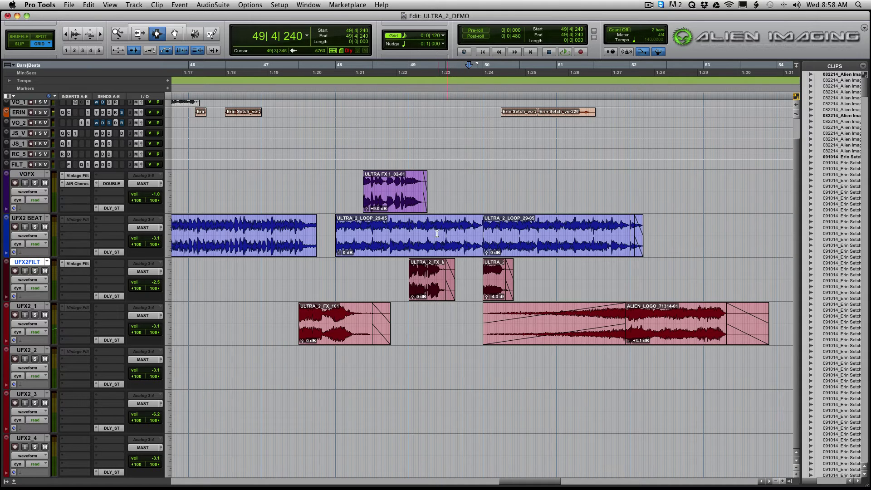
{"action": "left_click_drag", "start_coordinate": [425, 236], "coordinate": [478, 234]}
{"action": "left_click", "coordinate": [498, 270]}
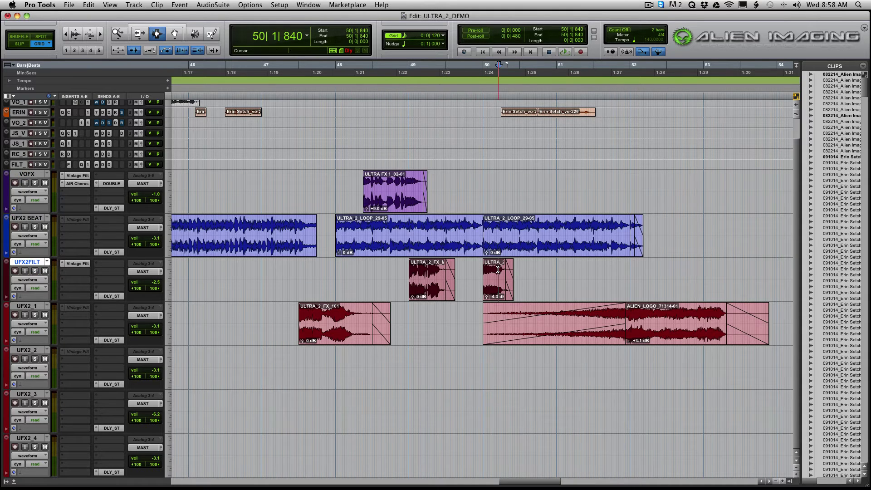
{"action": "key", "text": "super+bracketleft"}
Step: Return to the session start and place the edit point at bar 2 on UFX2_2
{"action": "key", "text": "Return"}
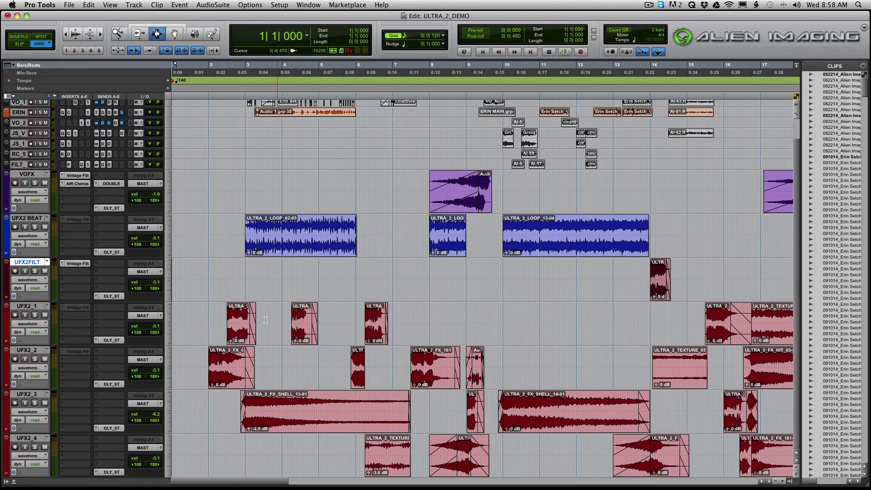
{"action": "left_click", "coordinate": [235, 326]}
{"action": "key", "text": "super+bracketleft"}
{"action": "key", "text": "super+bracketright"}
{"action": "key", "text": "super+bracketright"}
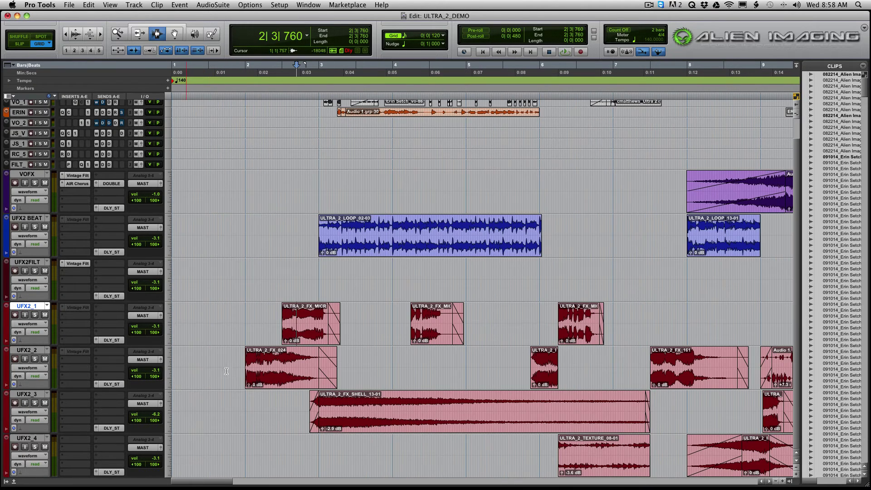
{"action": "left_click", "coordinate": [230, 370]}
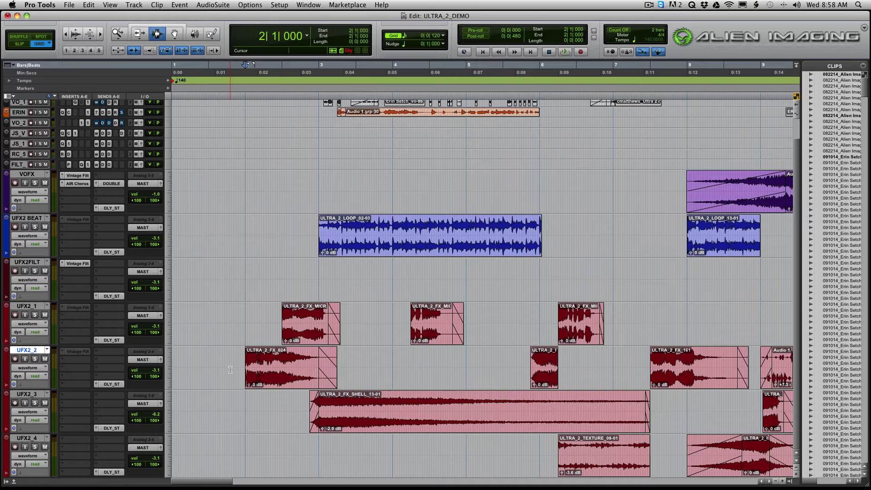
Step: Solo UFX2_1 and UFX2_2, loop-play from bar 2, then play ULTRA_2_FX_024's first moment
{"action": "key", "text": "shift+p"}
{"action": "key", "text": "shift+s"}
{"action": "key", "text": "space"}
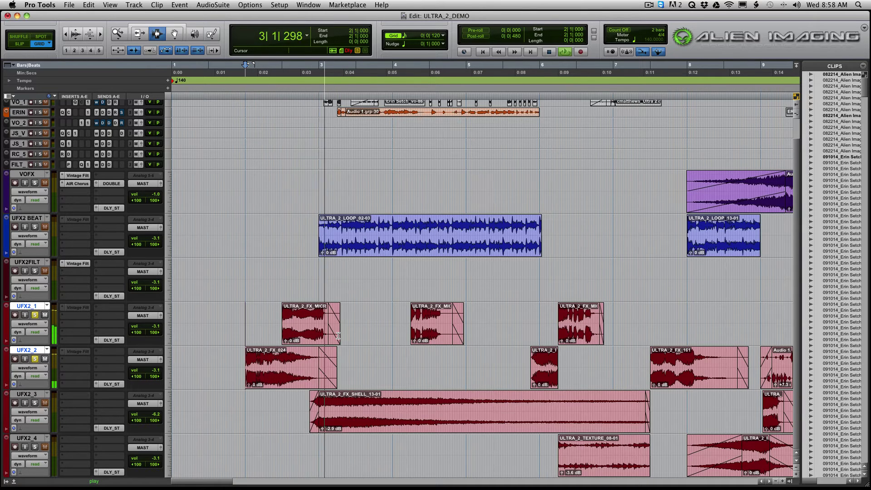
{"action": "key", "text": "space"}
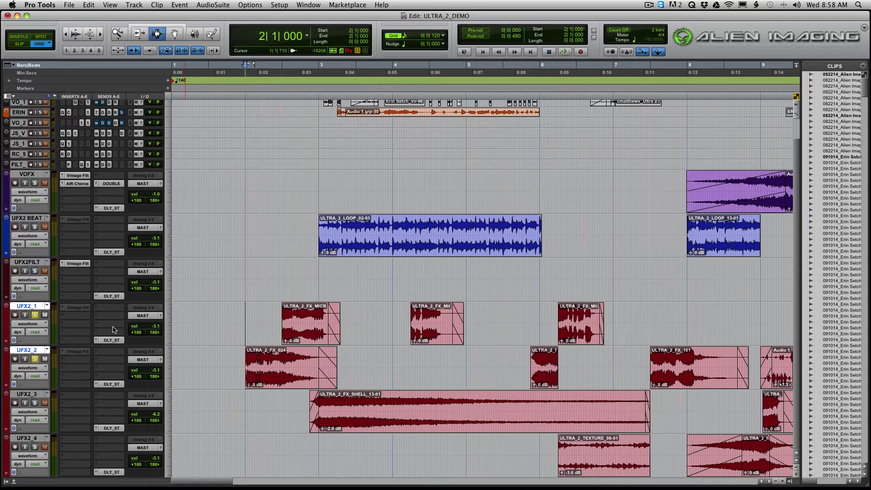
{"action": "left_click_drag", "start_coordinate": [256, 370], "coordinate": [245, 369]}
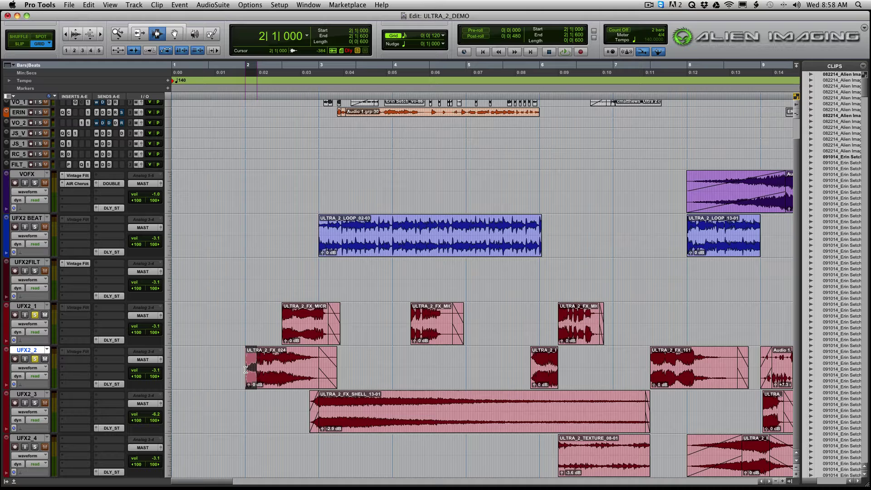
{"action": "key", "text": "space"}
Step: Adjust the bar 2–3 selections on UFX2_1 and UFX2_2, leaving the edit point at 1|4|120
{"action": "left_click", "coordinate": [323, 320], "text": "shift"}
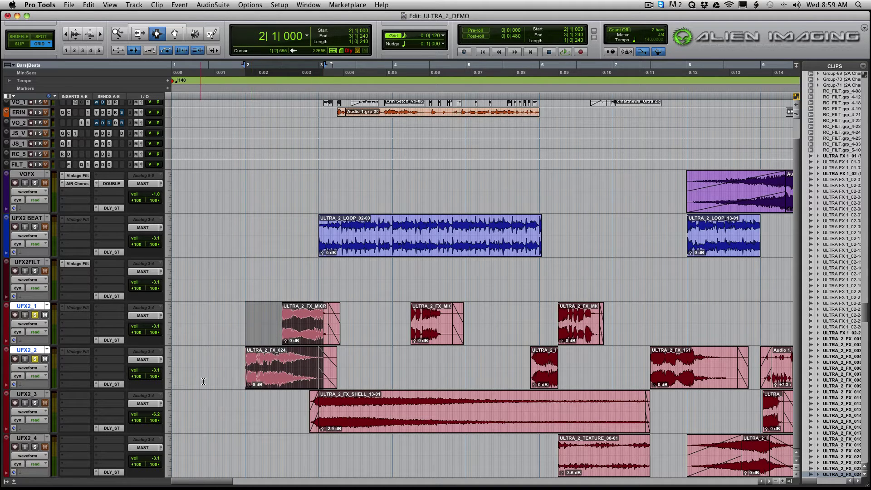
{"action": "left_click", "coordinate": [247, 373]}
{"action": "left_click_drag", "start_coordinate": [259, 368], "coordinate": [264, 370]}
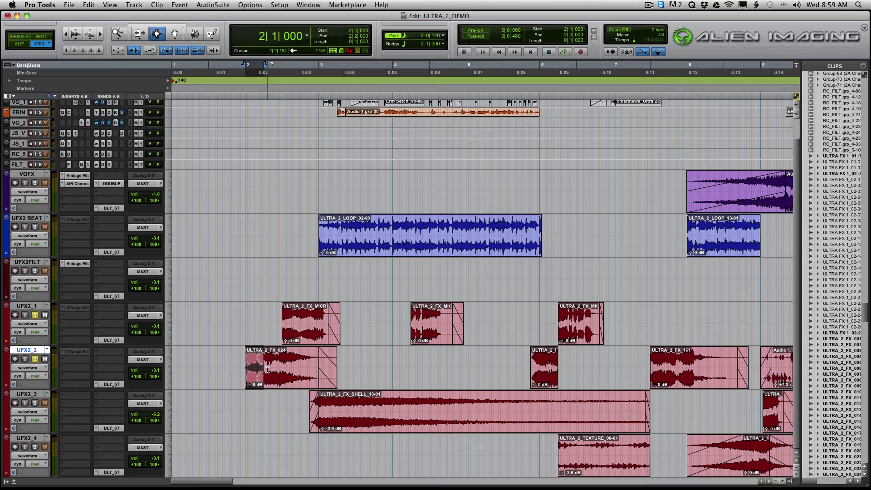
{"action": "left_click", "coordinate": [230, 329]}
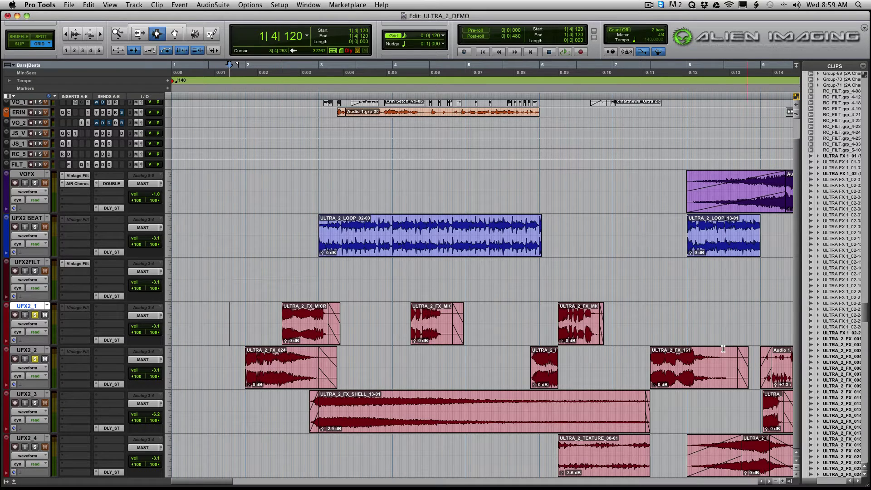
{"action": "scroll", "coordinate": [551, 361], "scroll_direction": "right", "scroll_amount": 5}
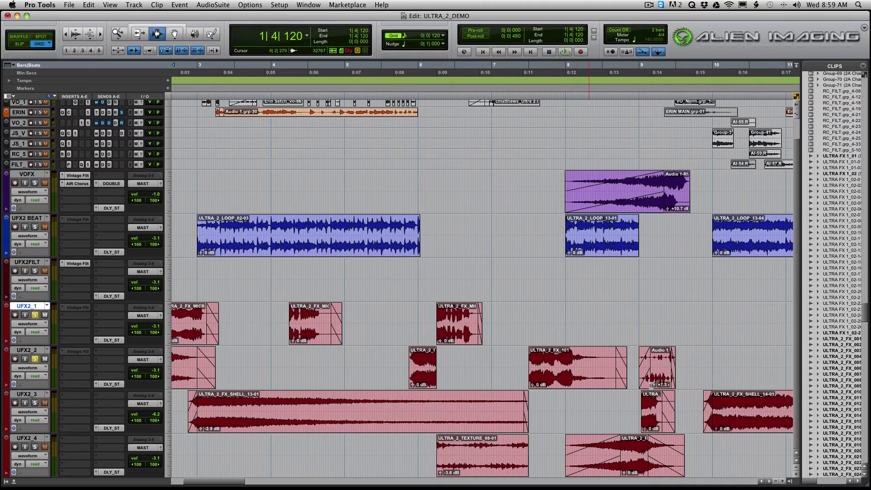
{"action": "scroll", "coordinate": [474, 382], "scroll_direction": "left", "scroll_amount": 5}
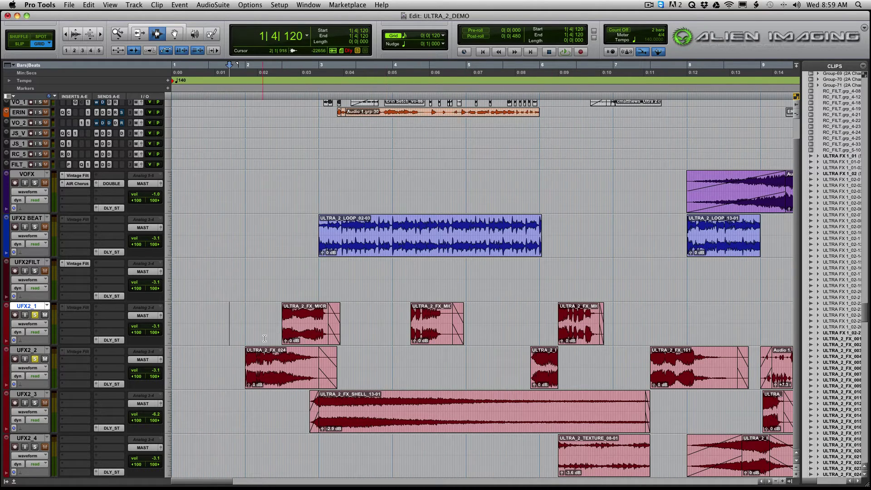
Step: Unsolo UFX2_1 and UFX2_2, then solo UFX2_2 and audition it from 1|4|480
{"action": "left_click", "coordinate": [35, 359], "text": "alt"}
{"action": "left_click", "coordinate": [226, 371]}
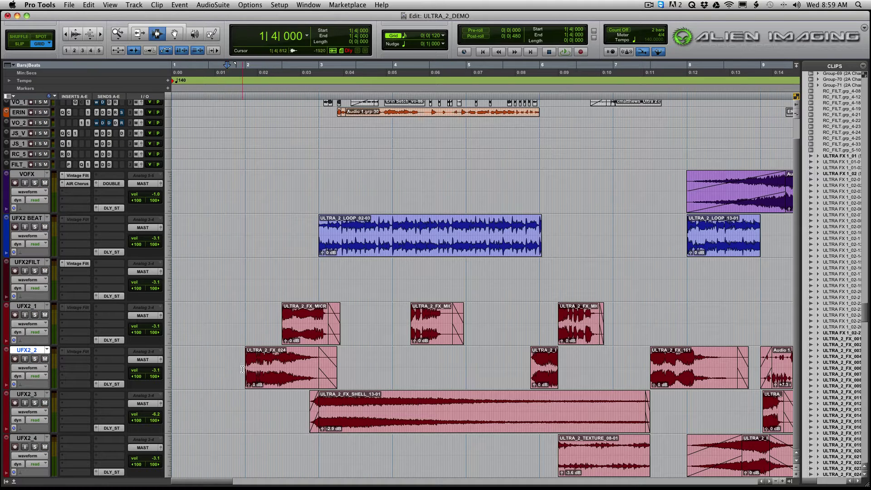
{"action": "left_click", "coordinate": [243, 369]}
{"action": "key", "text": "shift+s"}
{"action": "key", "text": "space"}
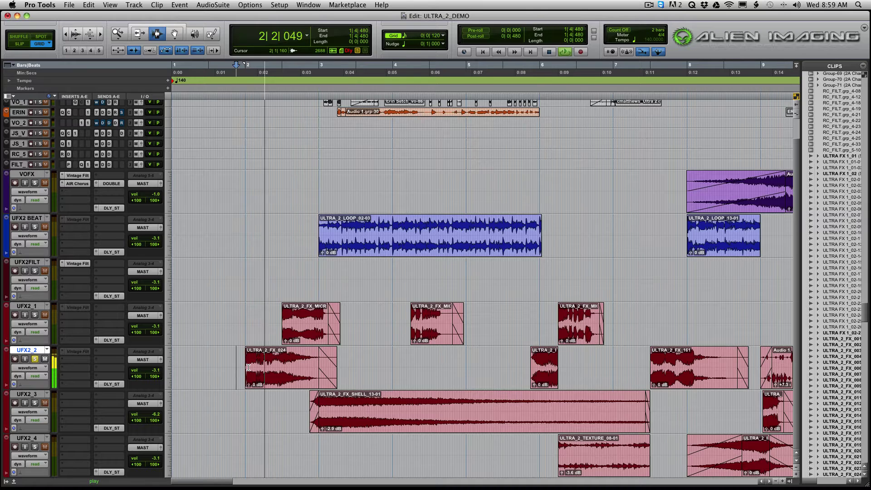
{"action": "key", "text": "space"}
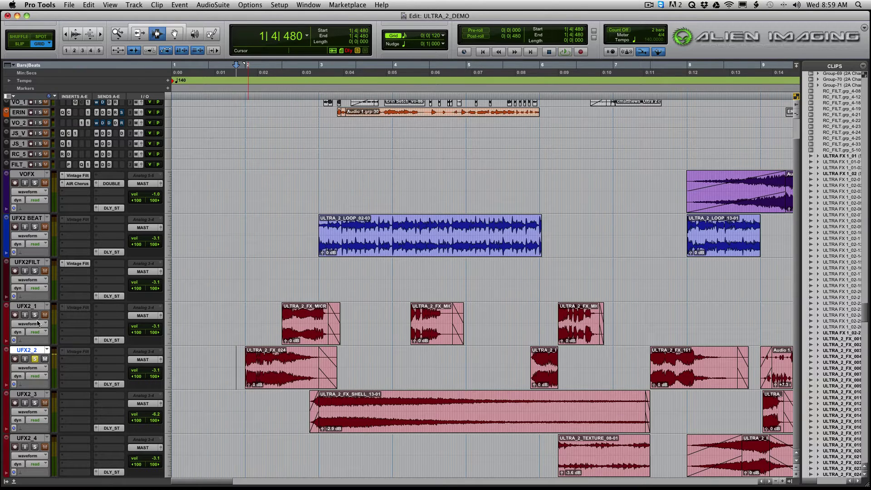
Step: Audition the tracks from just before bar 2 on UFX2_1
{"action": "left_click", "coordinate": [215, 326]}
{"action": "left_click", "coordinate": [217, 357]}
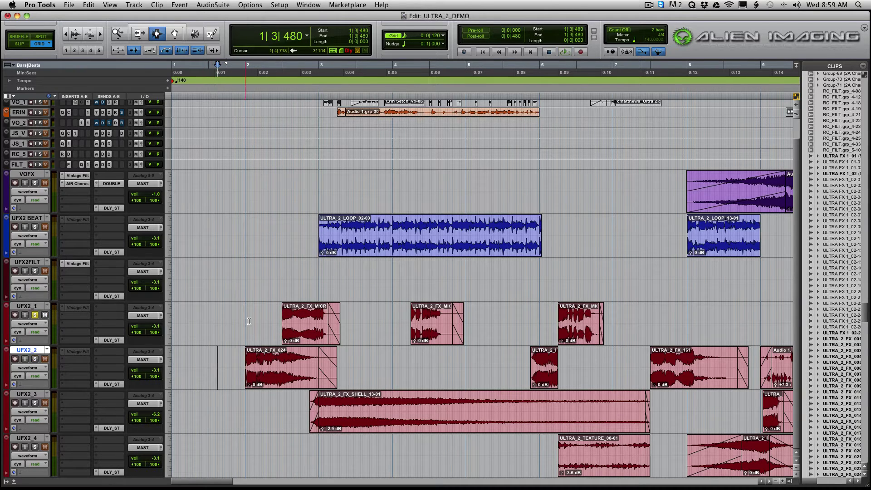
{"action": "left_click", "coordinate": [251, 313]}
{"action": "key", "text": "space"}
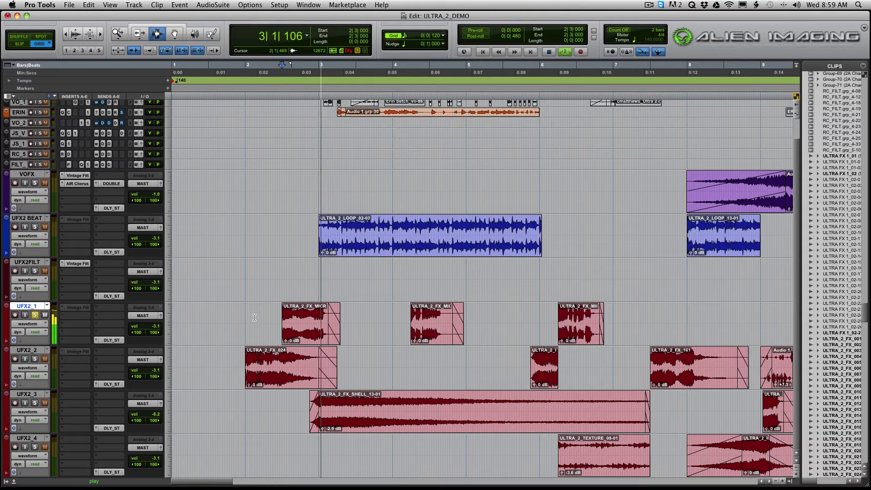
{"action": "key", "text": "space"}
Step: Select the ULTRA_2_FX_024 clip and overlapping UFX2_1 clip, solo UFX2_2, and play them
{"action": "key", "text": "F8"}
{"action": "left_click", "coordinate": [295, 365]}
{"action": "left_click", "coordinate": [316, 328], "text": "shift"}
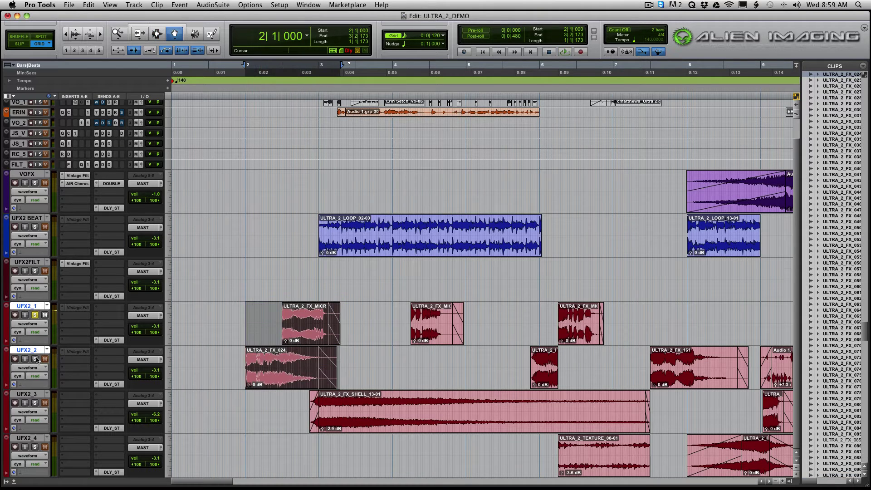
{"action": "left_click", "coordinate": [34, 359]}
{"action": "key", "text": "space"}
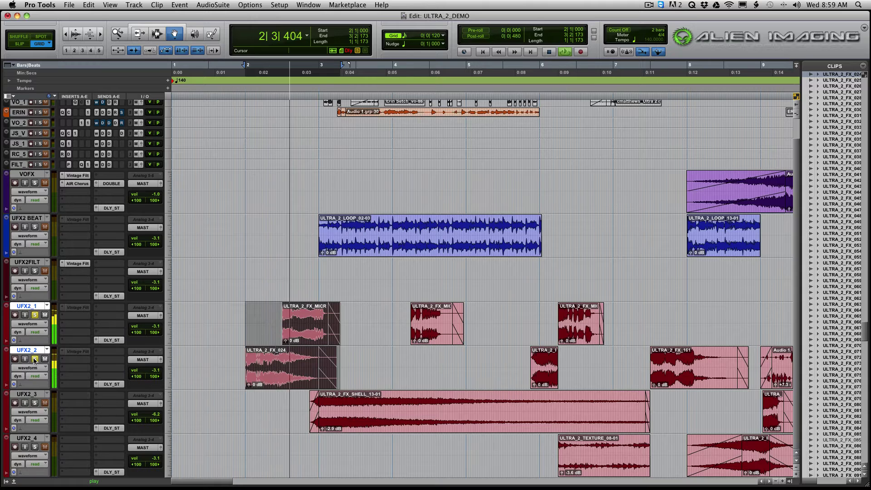
{"action": "key", "text": "space"}
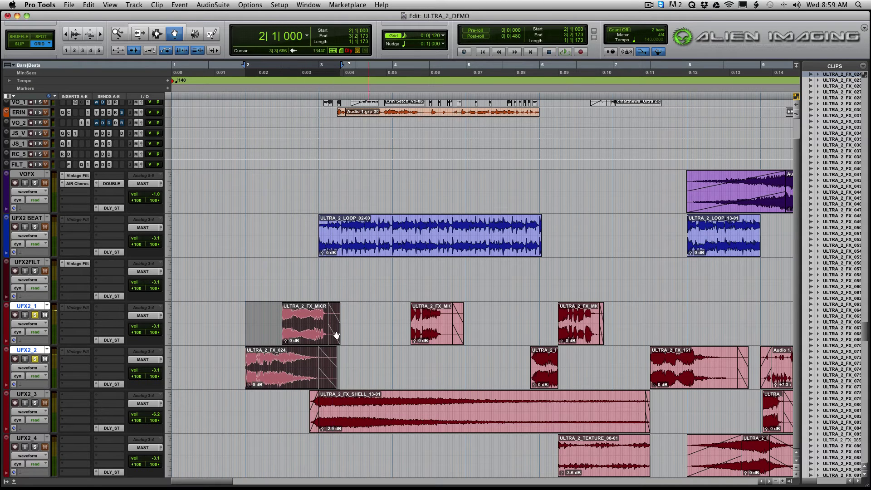
Step: Place the edit cursor at 2|4|600 and move it down onto UFX2_3
{"action": "key", "text": "F7"}
{"action": "left_click", "coordinate": [312, 265]}
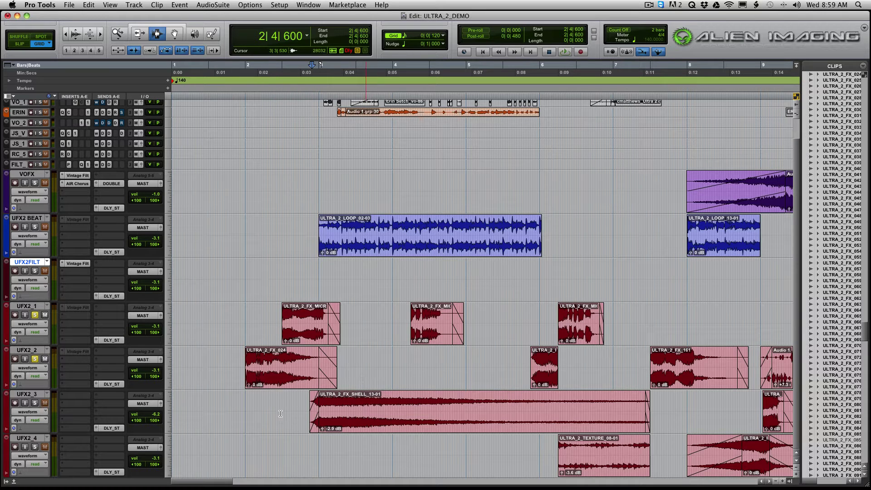
{"action": "key", "text": "semicolon"}
{"action": "key", "text": "semicolon"}
{"action": "key", "text": "semicolon"}
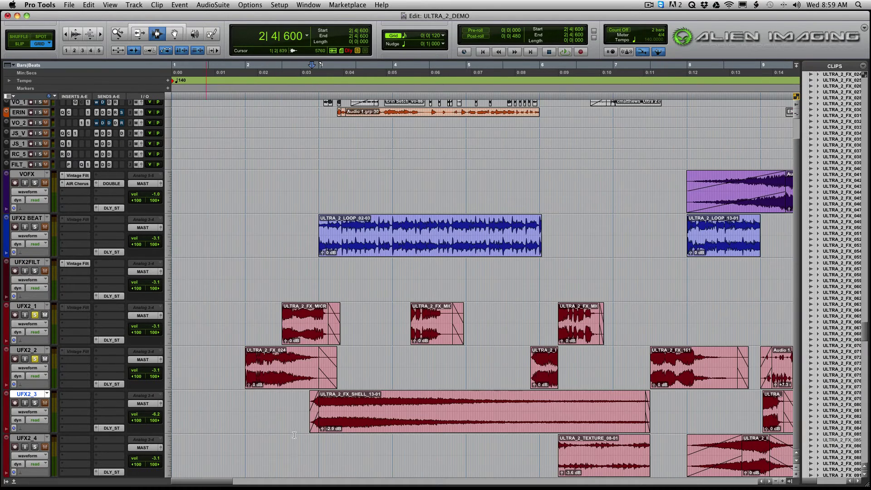
Step: Solo UFX2_3 and audition it from 2|4|600
{"action": "left_click", "coordinate": [35, 403]}
{"action": "key", "text": "space"}
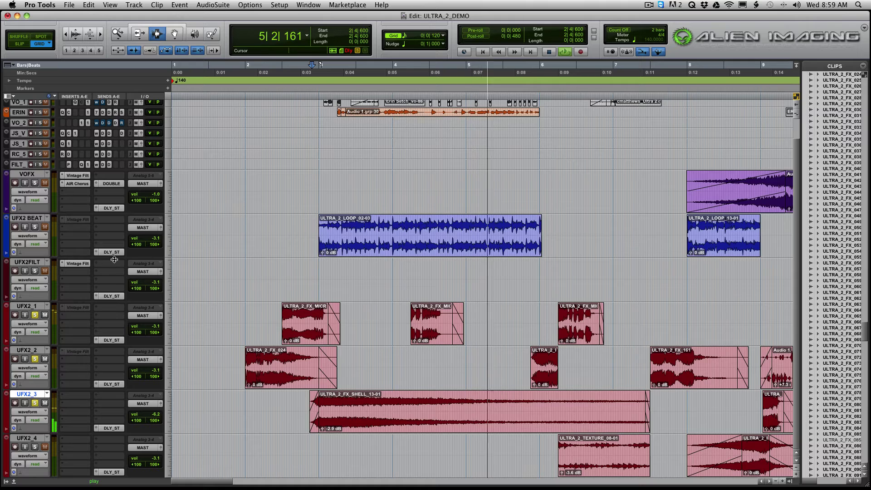
{"action": "key", "text": "space"}
Step: Also solo UFX2 BEAT, play from bar 2 on UFX2_2, then zoom out to bars 1–17
{"action": "left_click", "coordinate": [34, 227]}
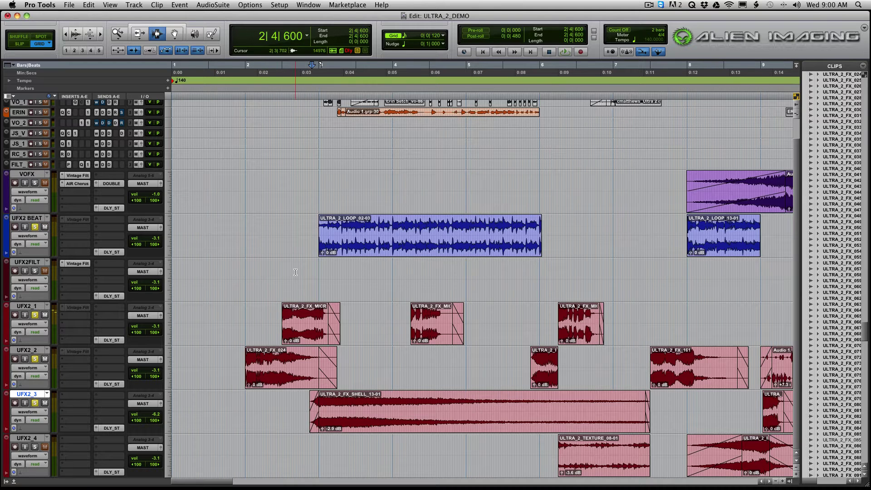
{"action": "left_click", "coordinate": [241, 361]}
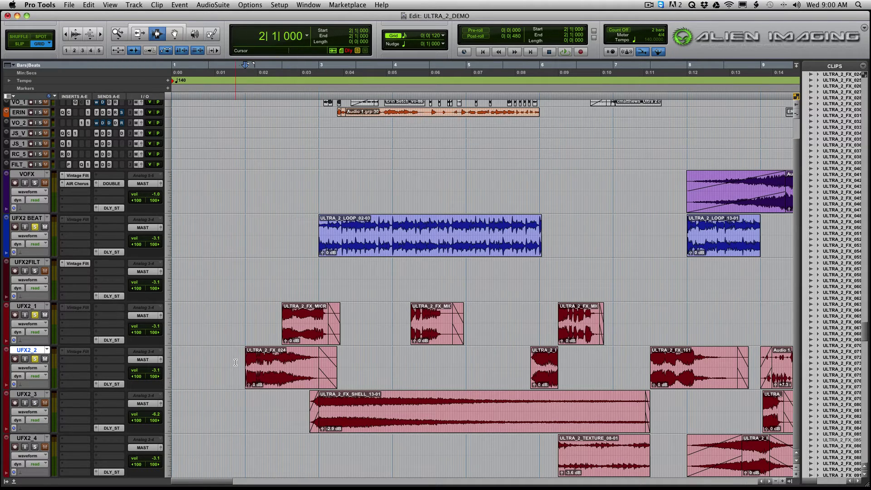
{"action": "key", "text": "space"}
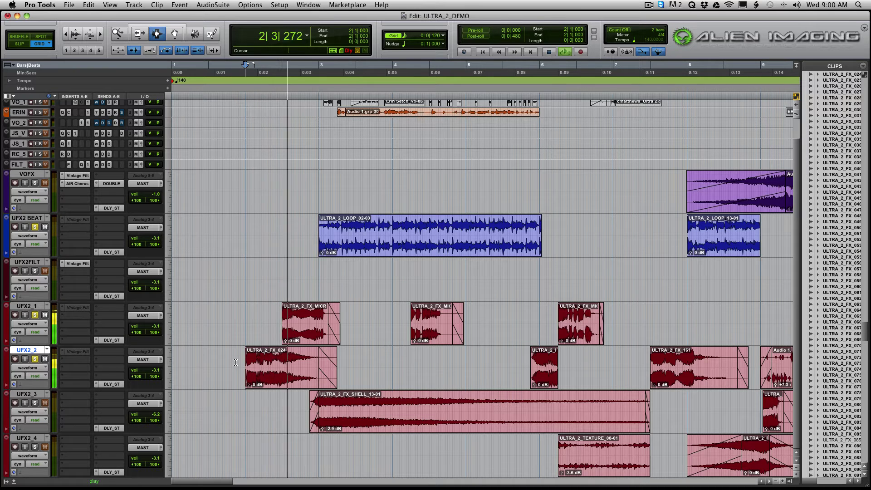
{"action": "key", "text": "space"}
{"action": "key", "text": "super+bracketleft"}
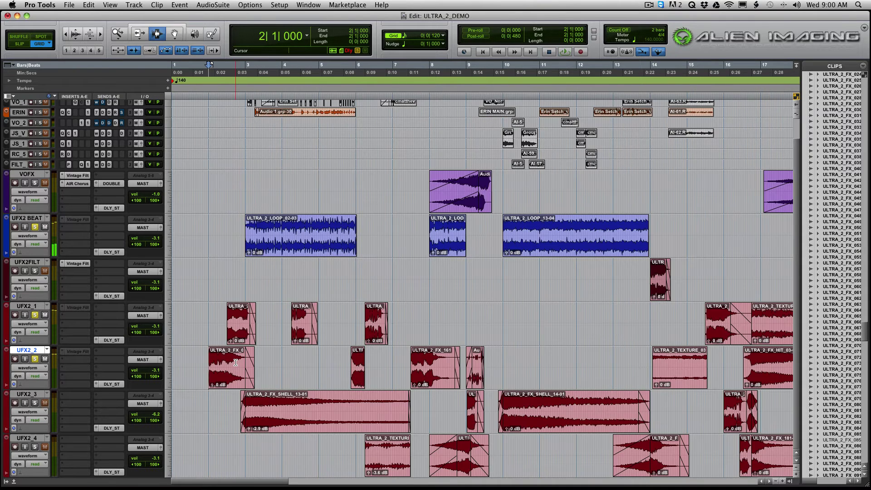
Step: Toggle UFX2_3's solo and play from bar 2, zooming between bars 1–9 and 1–17
{"action": "left_click", "coordinate": [35, 403]}
{"action": "key", "text": "space"}
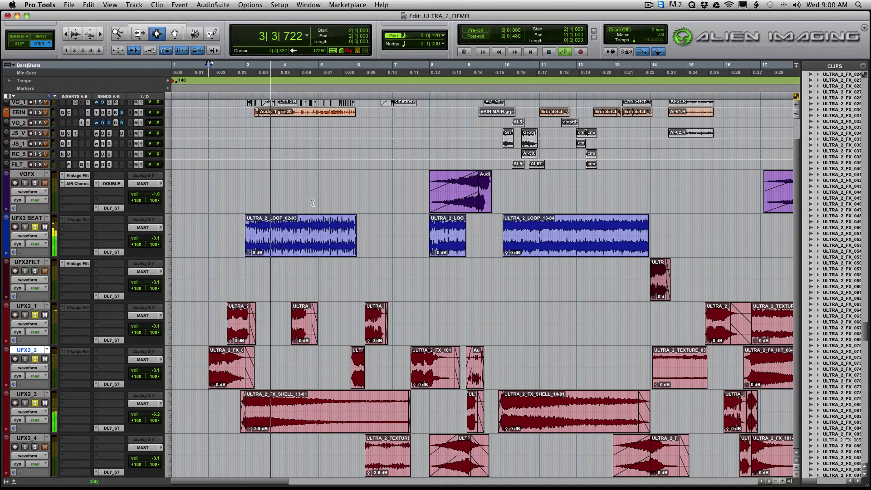
{"action": "key", "text": "super+bracketright"}
{"action": "key", "text": "super+bracketleft"}
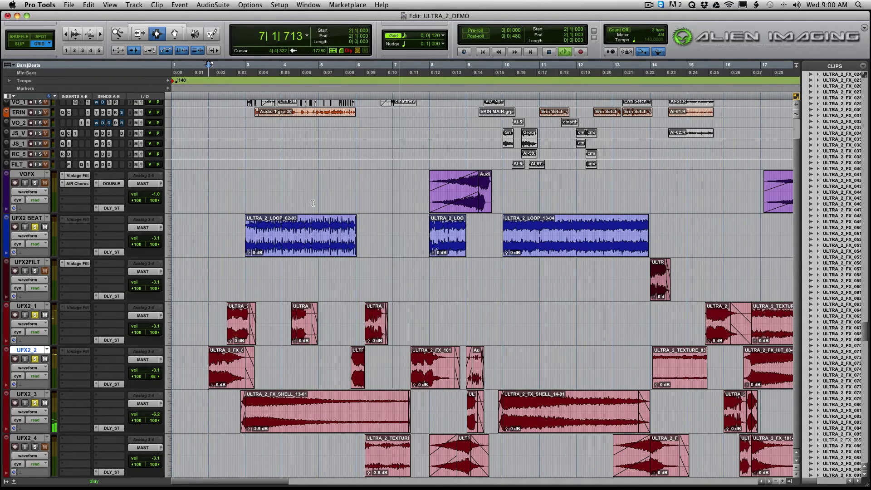
{"action": "key", "text": "space"}
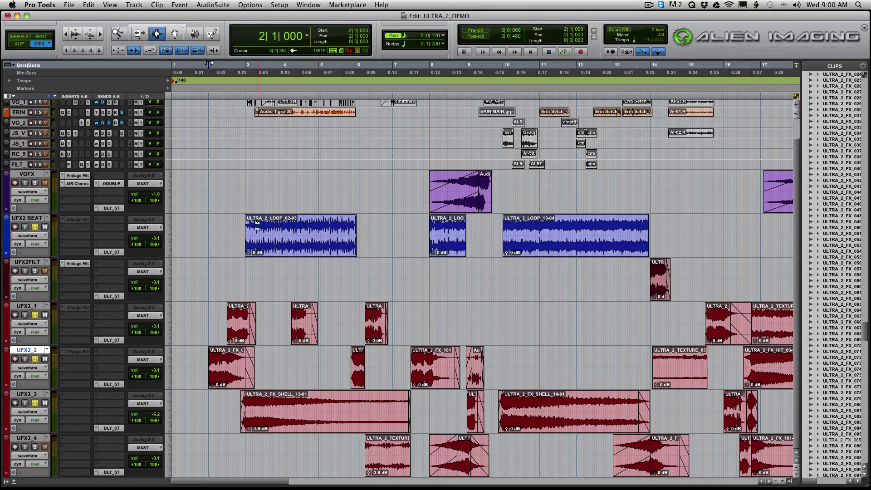
Step: Clear all solos and play the mix from 6|2|000 on UFX2_4, zoomed around bar 6
{"action": "left_click", "coordinate": [392, 348]}
{"action": "left_click", "coordinate": [35, 359], "text": "alt"}
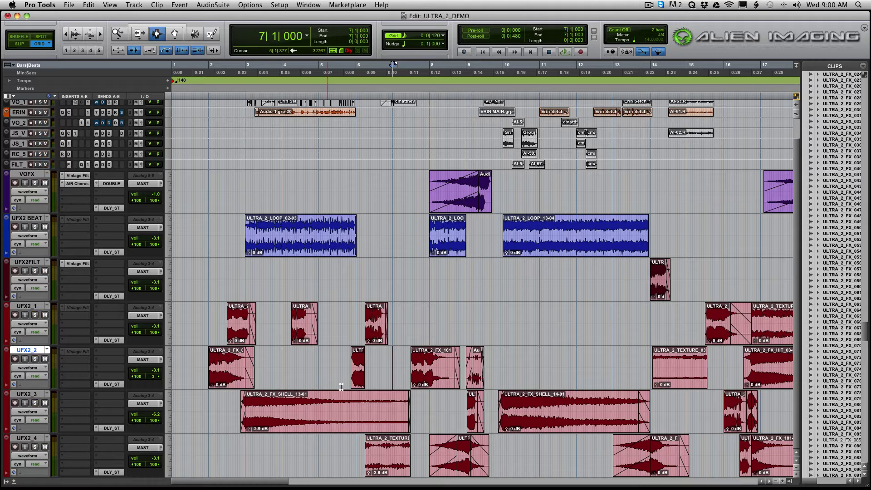
{"action": "left_click", "coordinate": [384, 372]}
{"action": "left_click", "coordinate": [360, 424]}
{"action": "key", "text": "super+bracketright"}
{"action": "key", "text": "super+bracketright"}
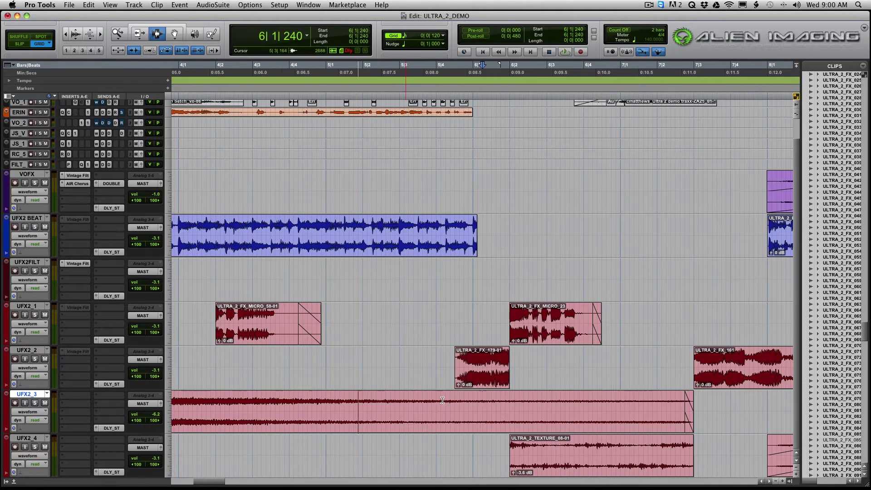
{"action": "left_click", "coordinate": [495, 344]}
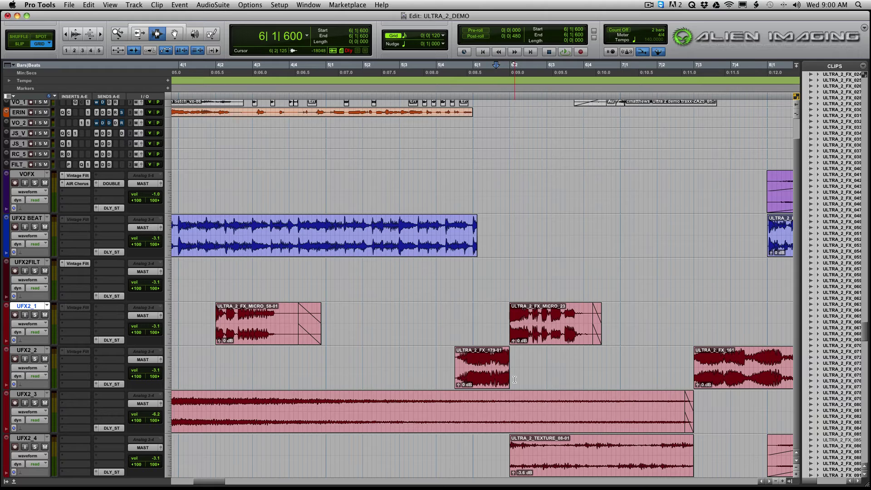
{"action": "left_click", "coordinate": [513, 455]}
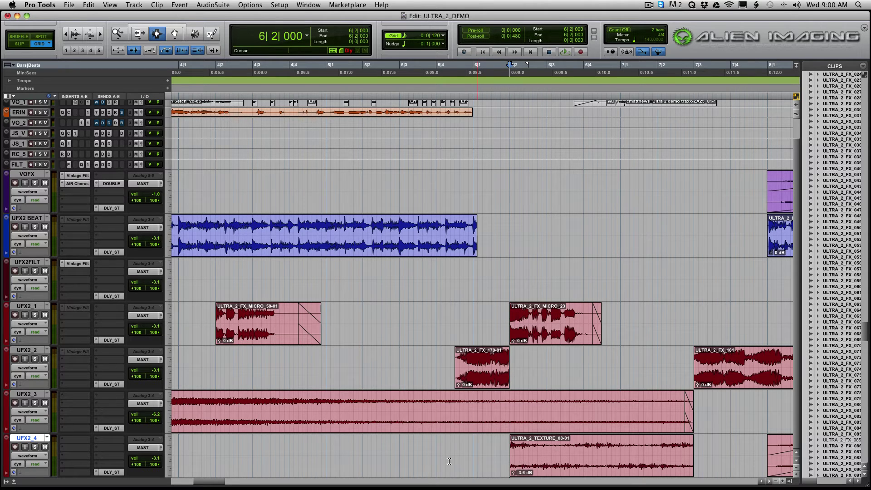
{"action": "key", "text": "space"}
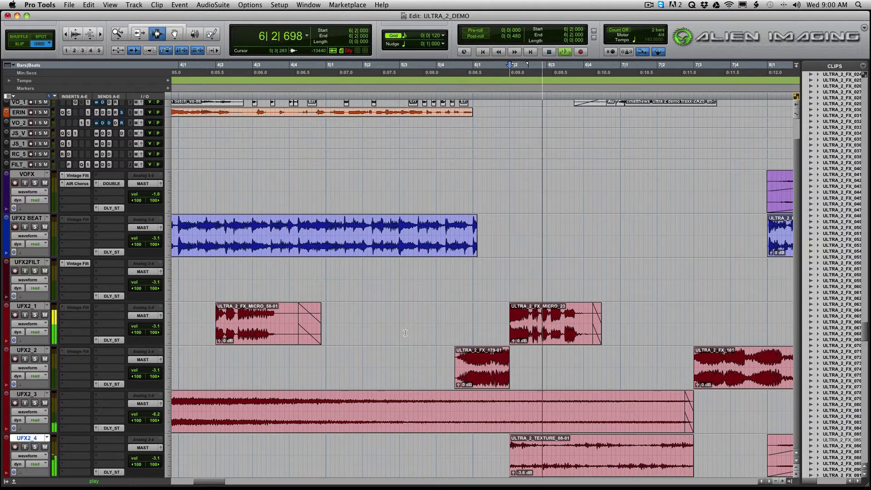
{"action": "key", "text": "super+bracketleft"}
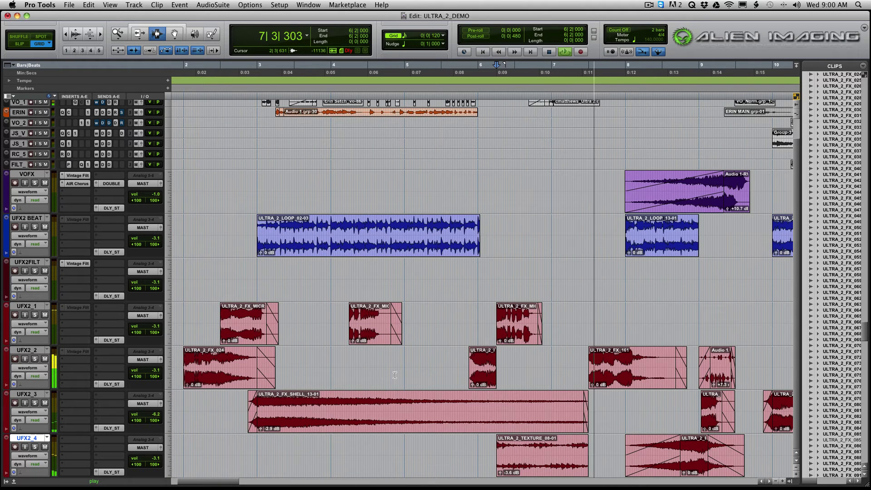
{"action": "key", "text": "space"}
Step: Play the mix from 5|2|120
{"action": "left_click", "coordinate": [444, 323]}
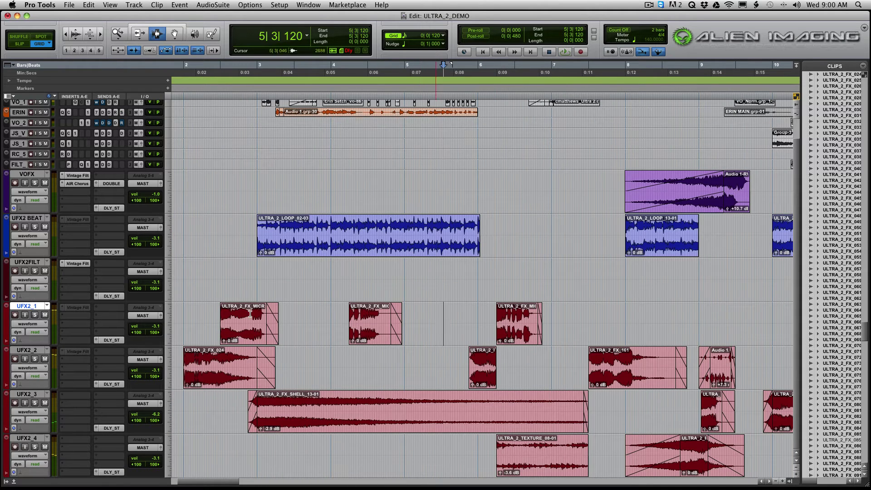
{"action": "left_click", "coordinate": [425, 226]}
{"action": "key", "text": "space"}
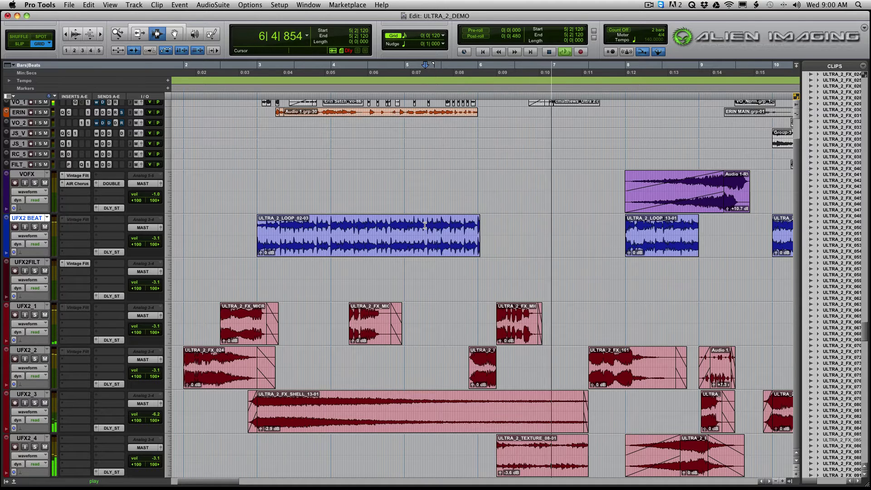
{"action": "key", "text": "space"}
Step: Trim the shell clip to end at 6|2|000, listen, then undo the trim
{"action": "key", "text": "F8"}
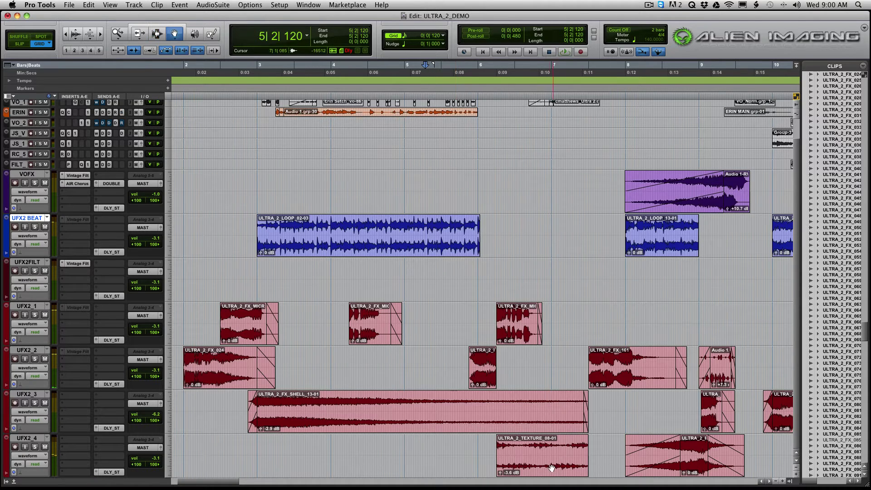
{"action": "left_click", "coordinate": [535, 454]}
{"action": "key", "text": "F7"}
{"action": "left_click", "coordinate": [496, 416]}
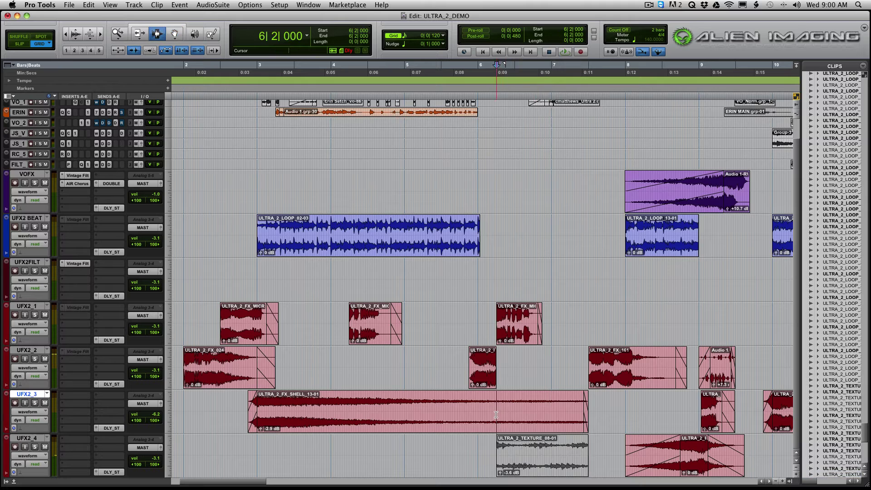
{"action": "key", "text": "s"}
{"action": "left_click", "coordinate": [500, 333]}
{"action": "key", "text": "space"}
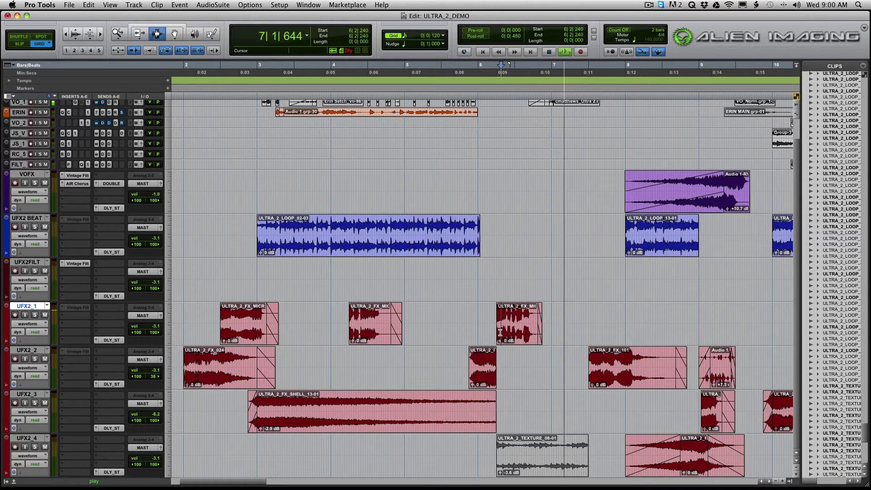
{"action": "key", "text": "space"}
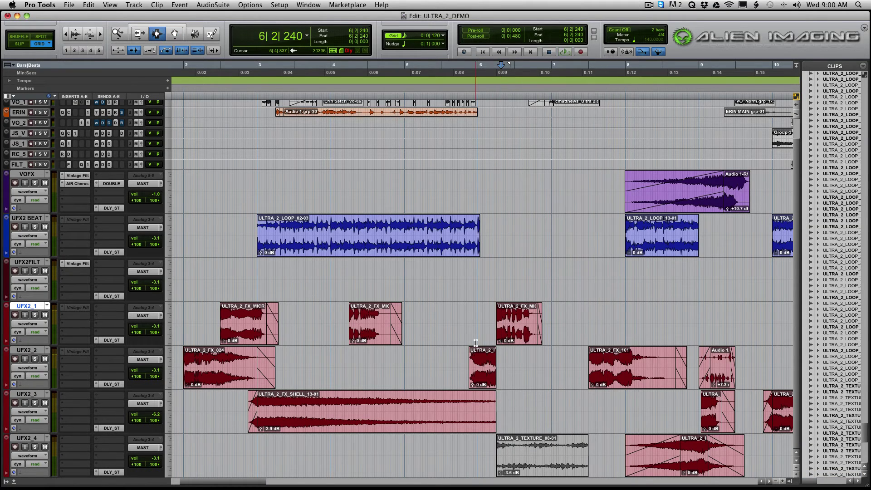
{"action": "key", "text": "super+z"}
Step: Play from 5|3|720, then restart playback from 7|3|000 zoomed on bars 5–9
{"action": "left_click", "coordinate": [455, 448]}
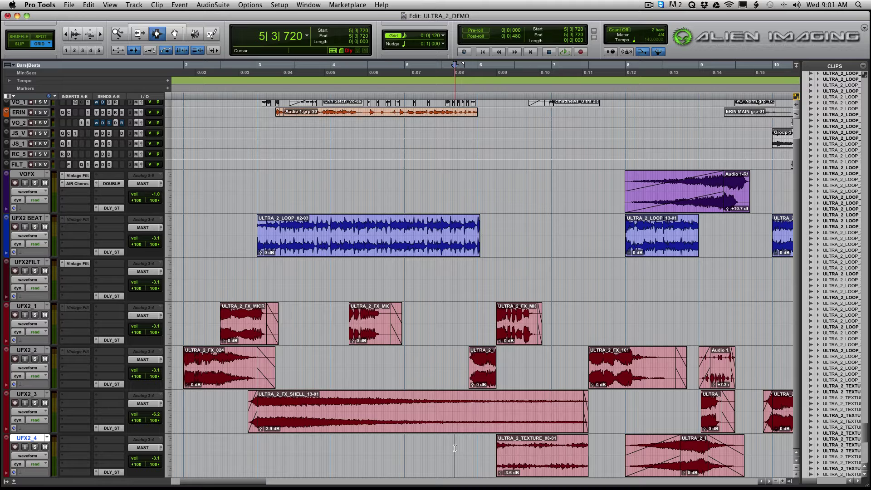
{"action": "key", "text": "space"}
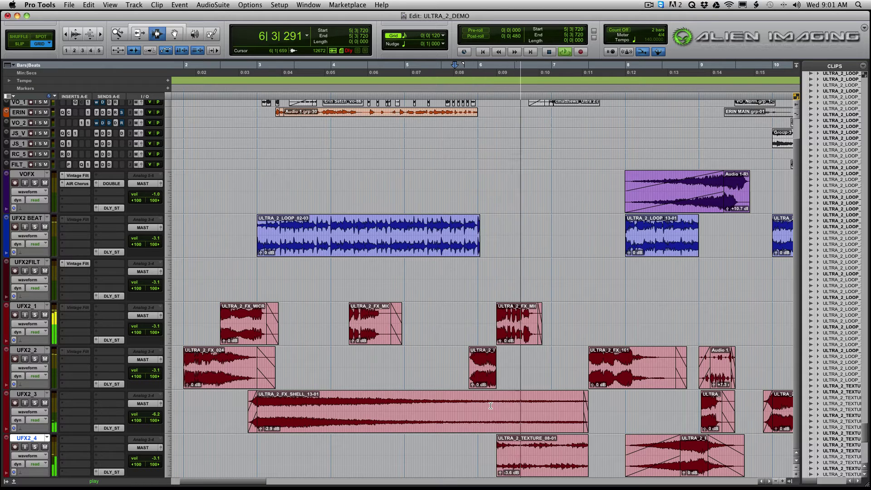
{"action": "key", "text": "space"}
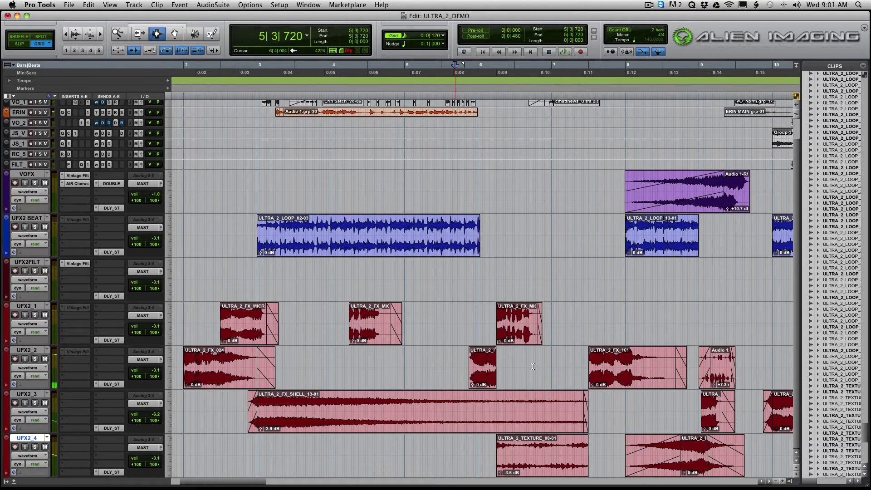
{"action": "key", "text": "r"}
{"action": "left_click", "coordinate": [397, 373]}
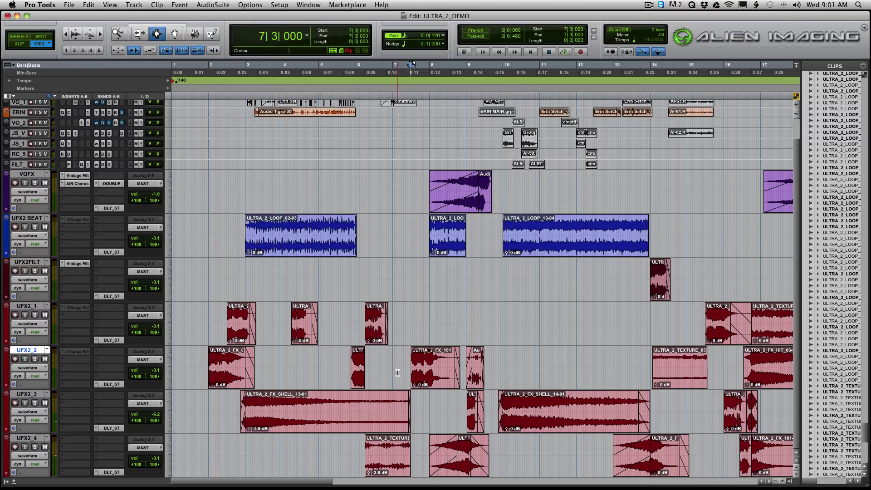
{"action": "key", "text": "t"}
{"action": "key", "text": "t"}
{"action": "key", "text": "space"}
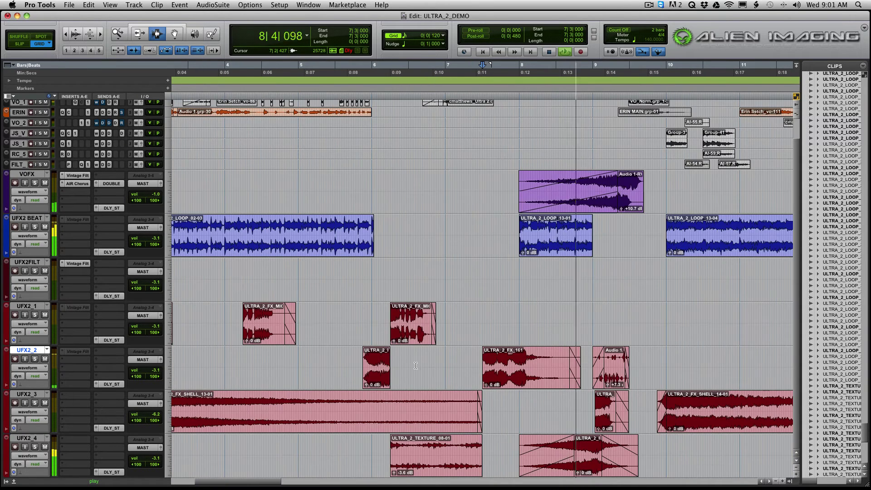
Step: Stop playback and copy the Audio 1-RVRS_02-01 reverse clip on VOFX, then deselect it
{"action": "left_click", "coordinate": [462, 262]}
{"action": "key", "text": "space"}
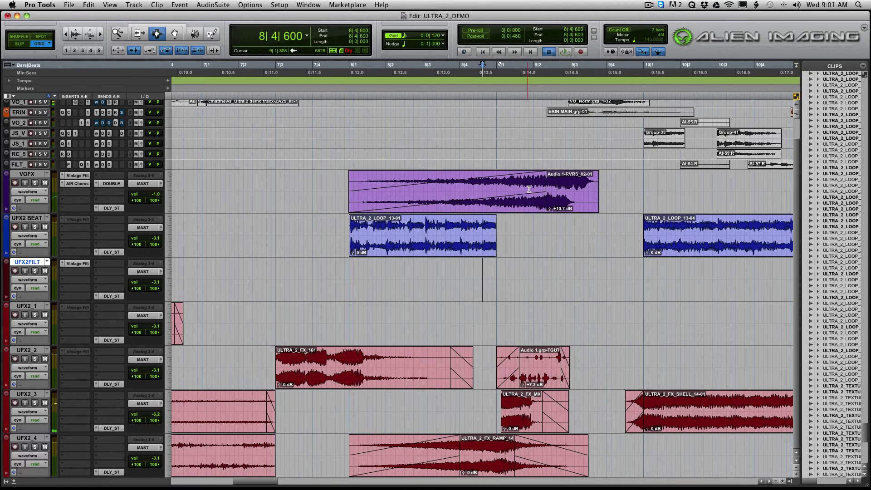
{"action": "key", "text": "F8"}
{"action": "left_click", "coordinate": [560, 191]}
{"action": "key", "text": "super+c"}
{"action": "key", "text": "F7"}
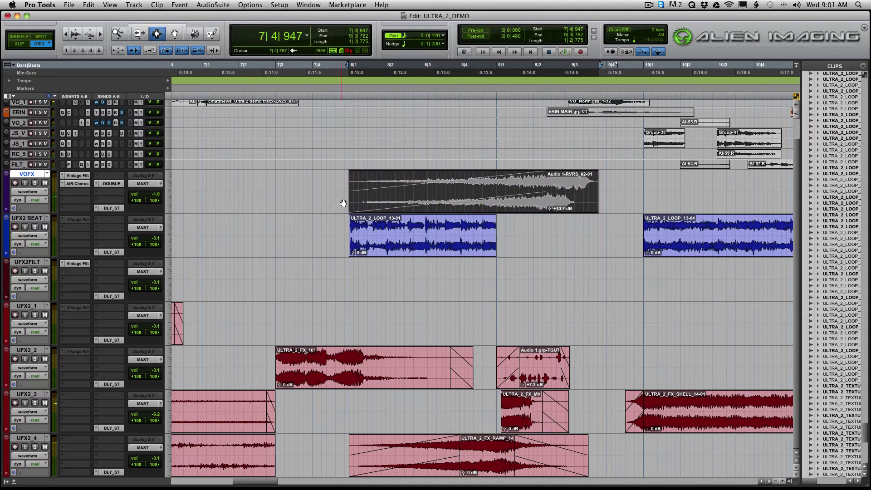
{"action": "left_click", "coordinate": [348, 206]}
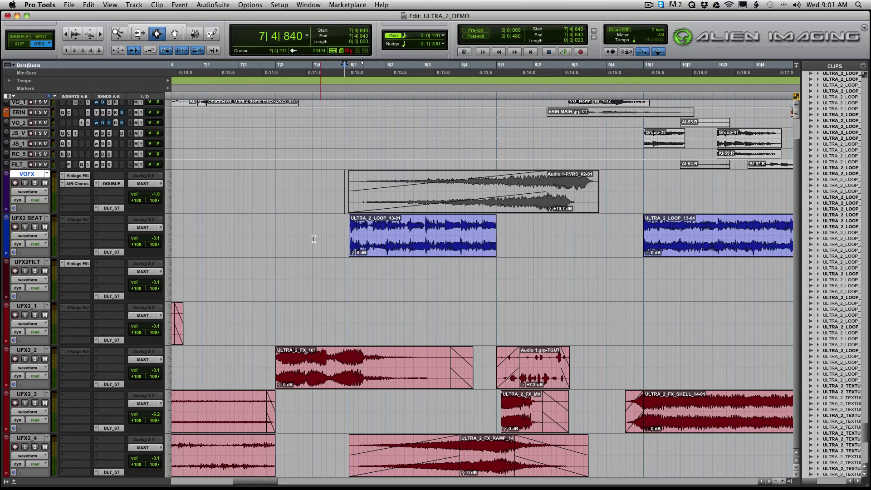
Step: Solo UFX2_2 and audition its Audio 1.grp-TGU1 clip
{"action": "left_click", "coordinate": [312, 279]}
{"action": "key", "text": "F8"}
{"action": "left_click", "coordinate": [536, 378]}
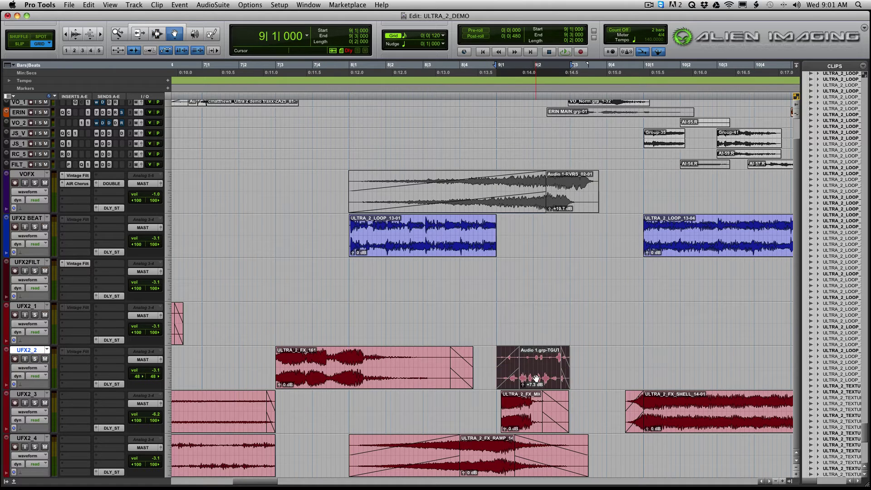
{"action": "key", "text": "shift+s"}
{"action": "key", "text": "space"}
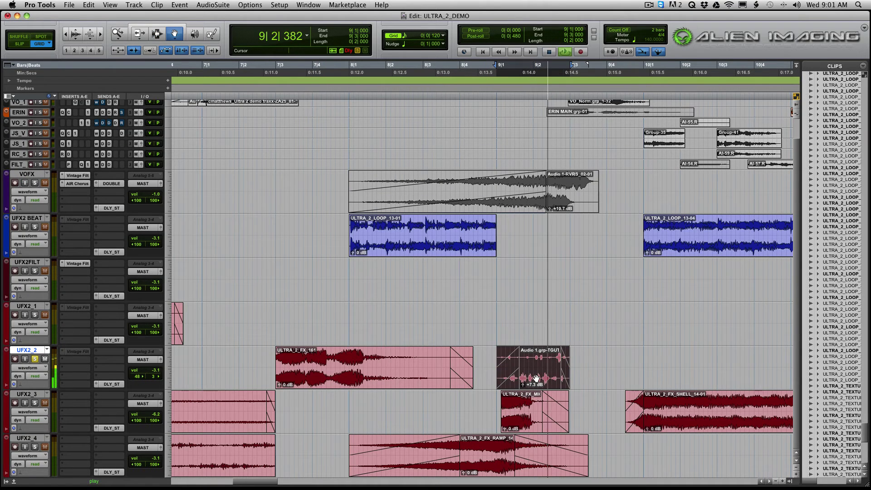
{"action": "key", "text": "space"}
Step: Unsolo UFX2_2 and play the full mix from 7|3|000 at ULTRA_2_FX_161's start
{"action": "key", "text": "F7"}
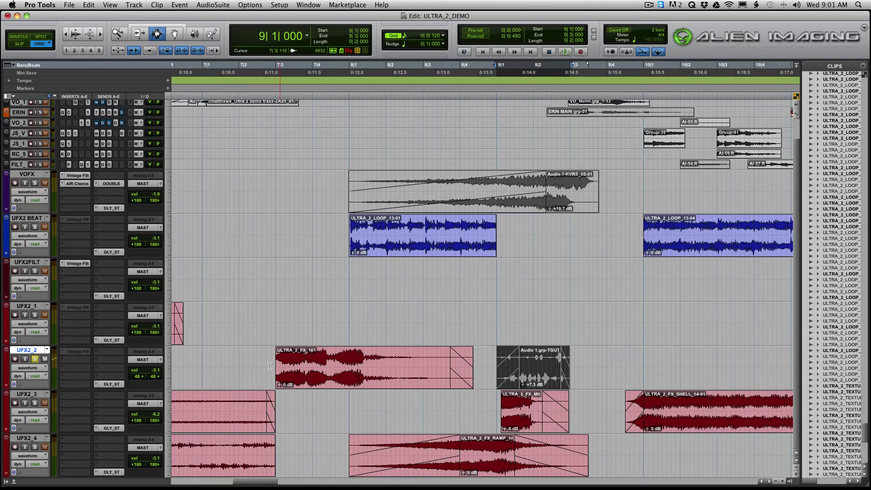
{"action": "left_click", "coordinate": [266, 365]}
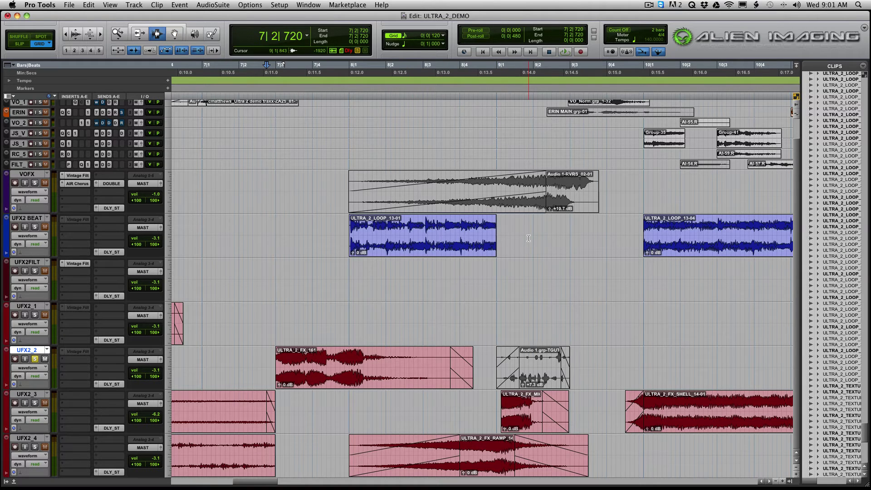
{"action": "key", "text": "Tab"}
{"action": "left_click", "coordinate": [35, 358]}
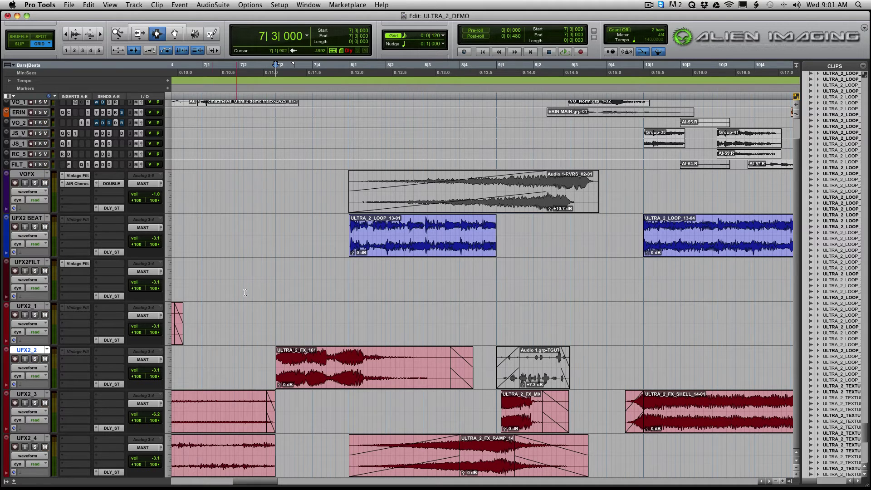
{"action": "key", "text": "space"}
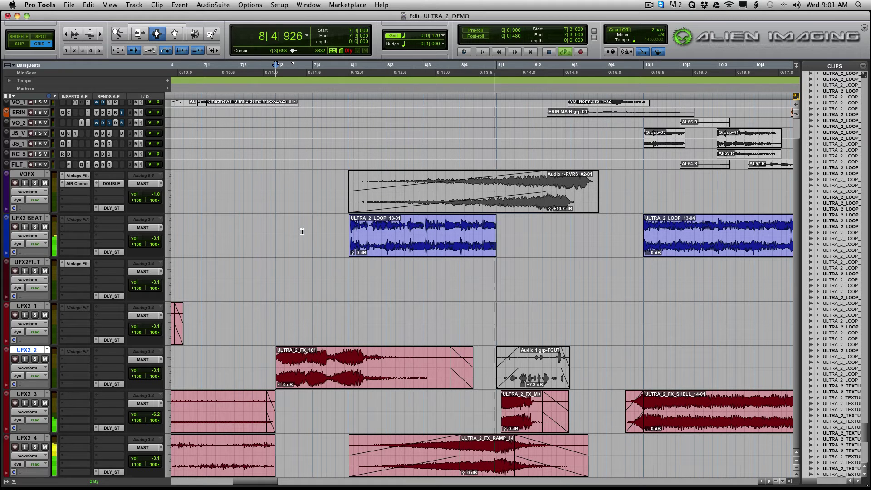
{"action": "key", "text": "r"}
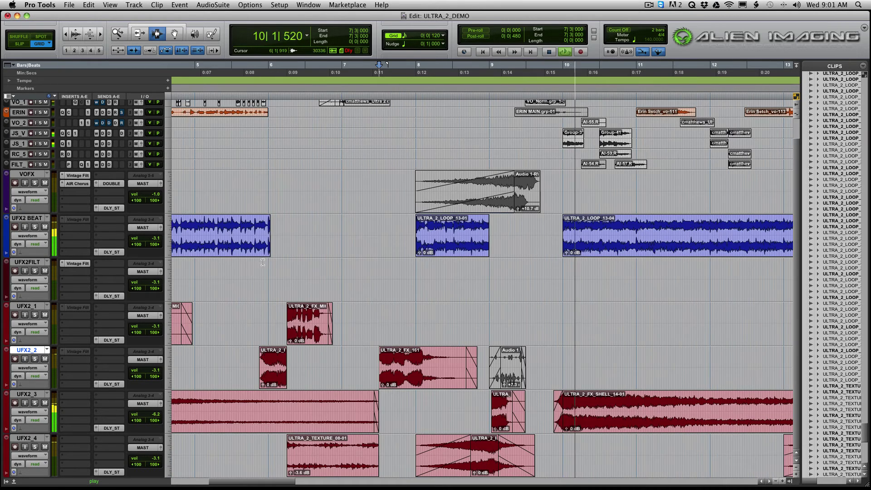
{"action": "key", "text": "space"}
Step: Play the mix from bar 9 on UFX2_1, then select a short range on VOFX
{"action": "key", "text": "F8"}
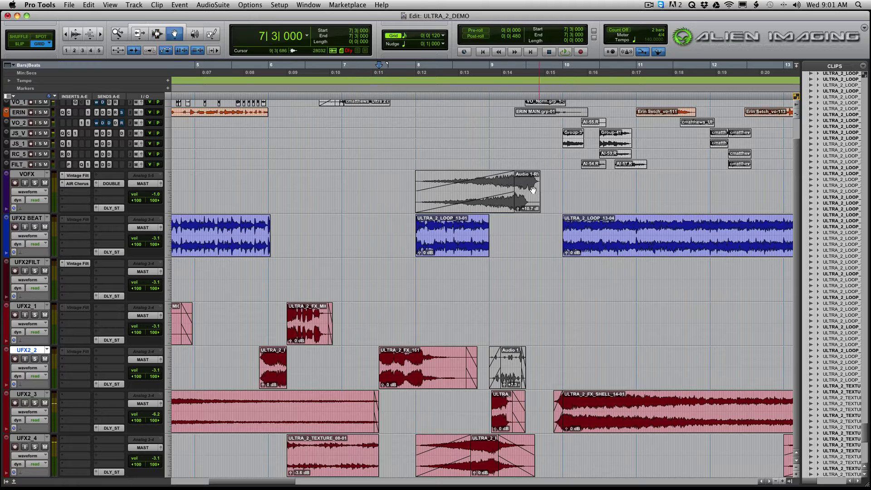
{"action": "left_click", "coordinate": [523, 194]}
{"action": "left_click", "coordinate": [511, 370]}
{"action": "left_click", "coordinate": [443, 341]}
{"action": "key", "text": "F7"}
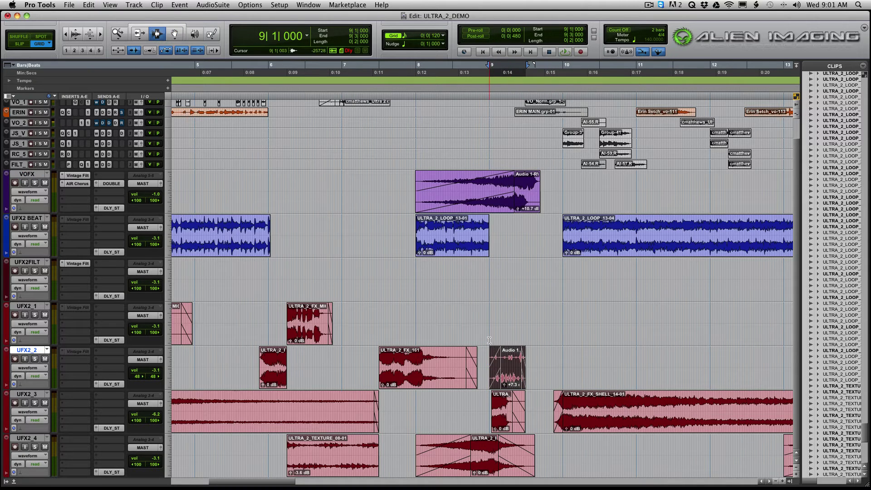
{"action": "key", "text": "space"}
{"action": "key", "text": "t"}
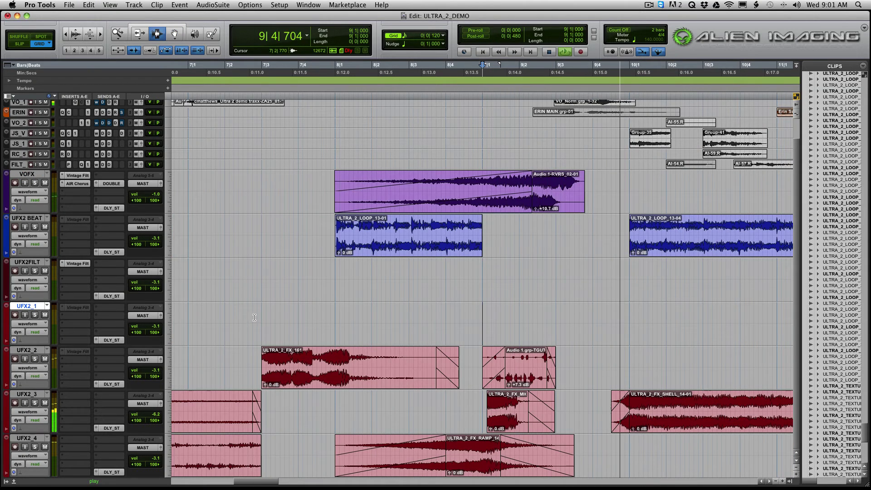
{"action": "key", "text": "space"}
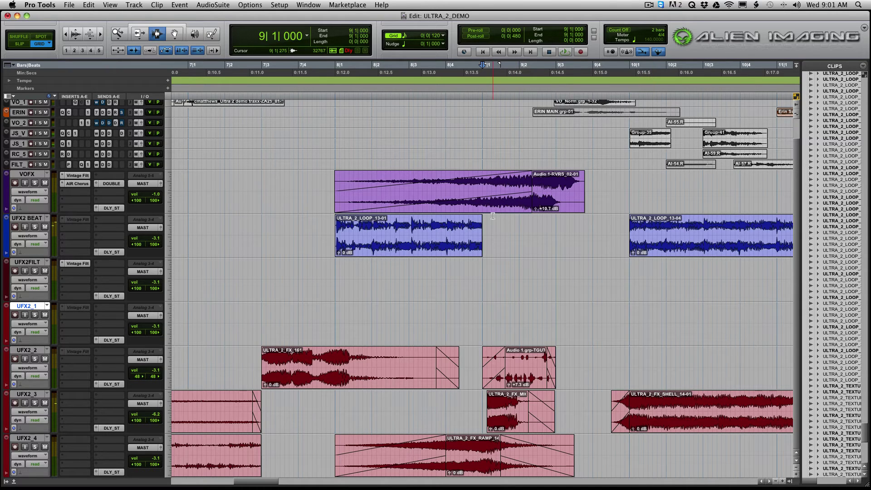
{"action": "left_click_drag", "start_coordinate": [509, 194], "coordinate": [525, 195]}
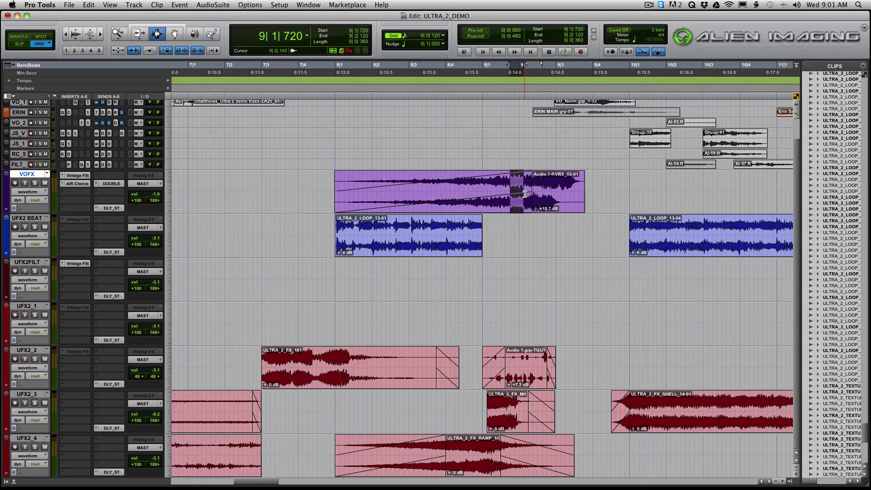
Step: Zoom to bars 7–14 and play from 9|4|480 on UFX2_3
{"action": "left_click", "coordinate": [538, 391]}
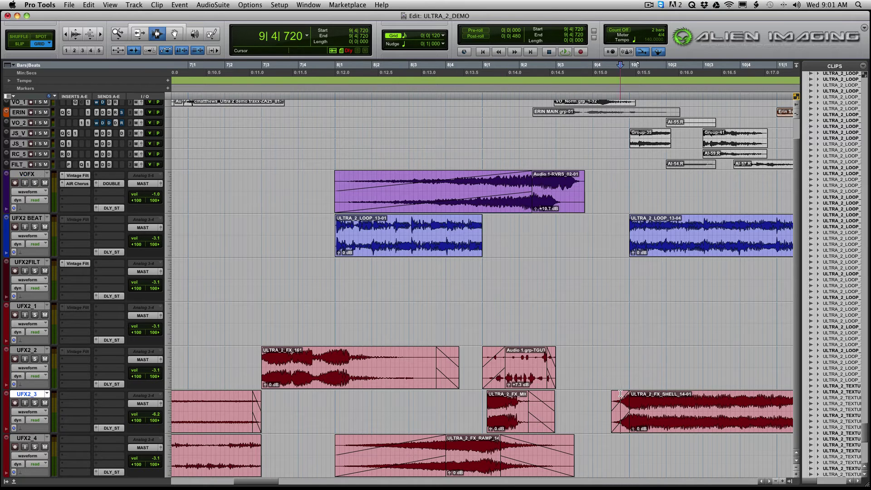
{"action": "key", "text": "r"}
{"action": "left_click", "coordinate": [547, 408]}
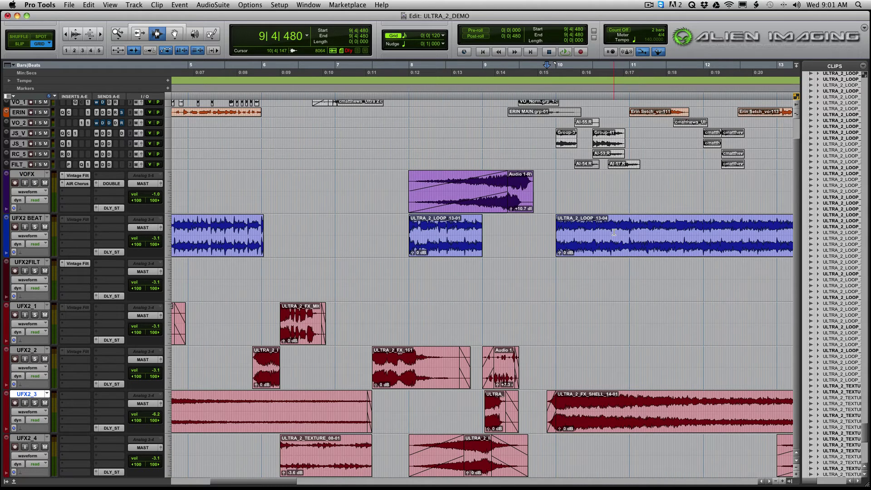
{"action": "left_click", "coordinate": [577, 404]}
{"action": "key", "text": "r"}
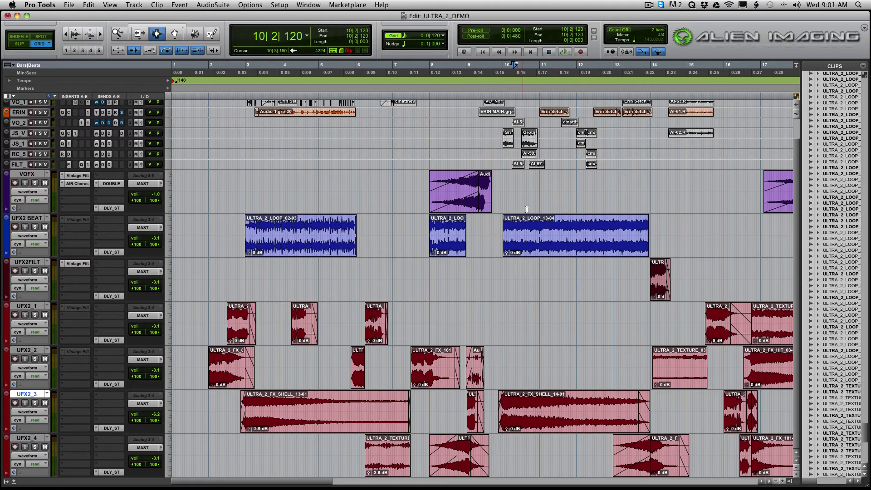
{"action": "left_click", "coordinate": [523, 233]}
{"action": "key", "text": "t"}
{"action": "left_click", "coordinate": [436, 411]}
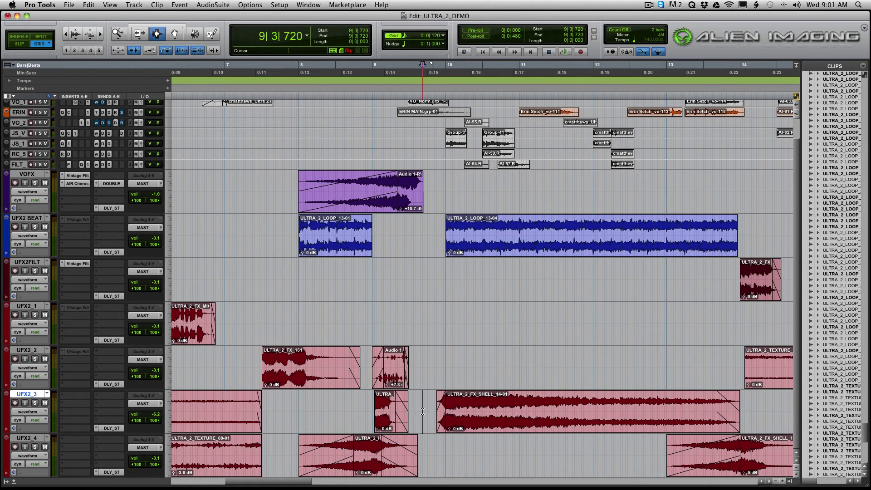
{"action": "key", "text": "space"}
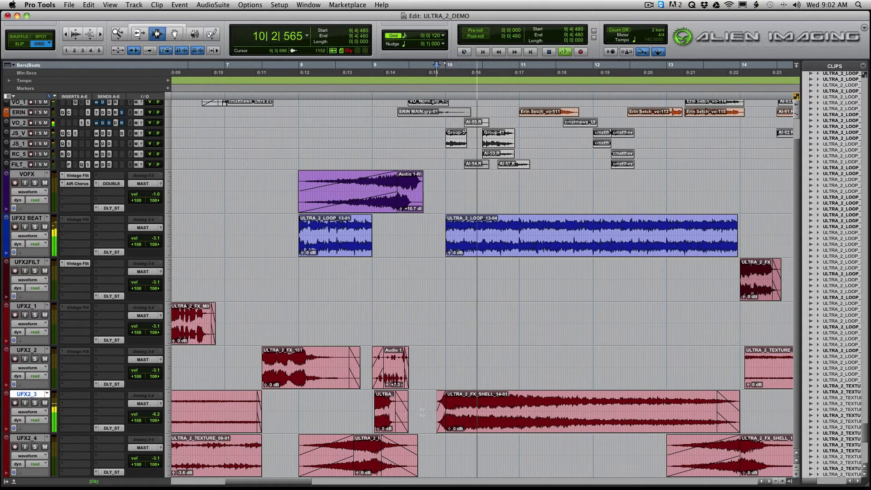
{"action": "key", "text": "space"}
Step: Replay from 9|4|480 on UFX2_3, zooming out during playback
{"action": "left_click", "coordinate": [27, 218]}
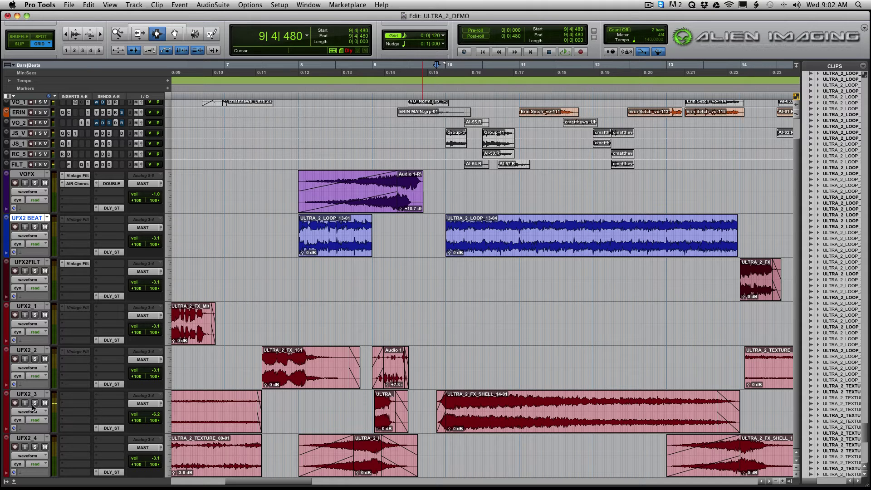
{"action": "left_click", "coordinate": [428, 408]}
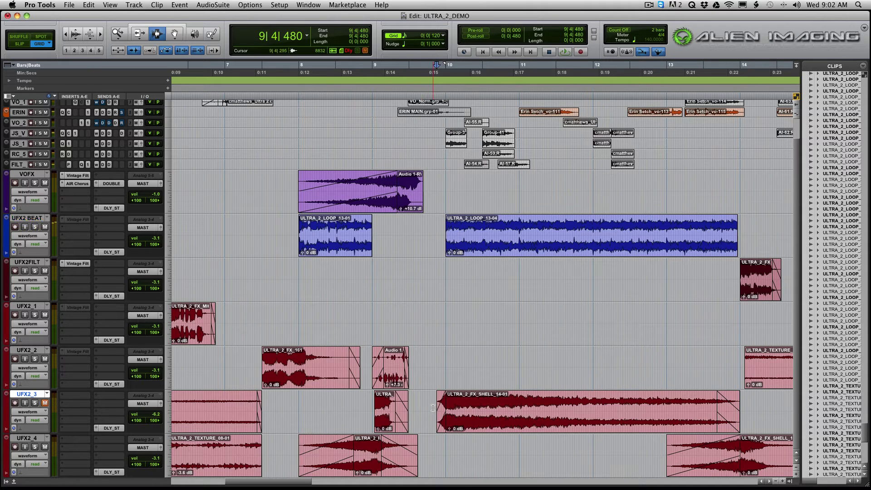
{"action": "key", "text": "space"}
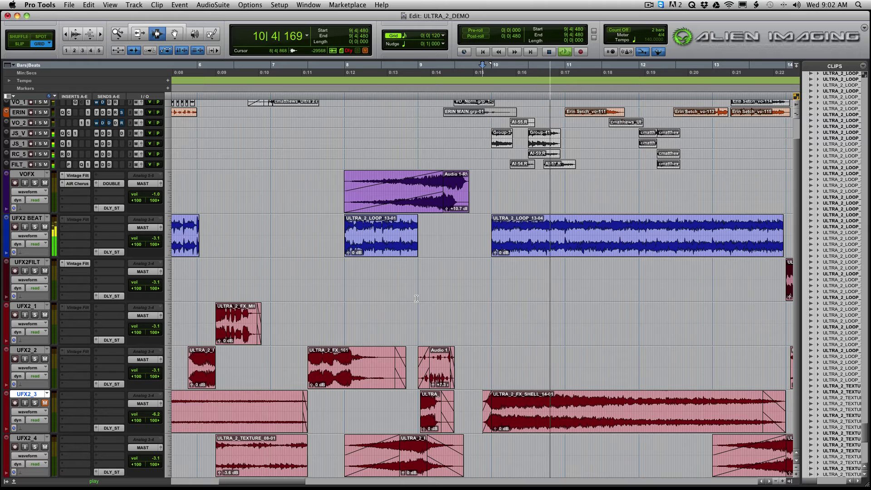
{"action": "key", "text": "super+bracketleft"}
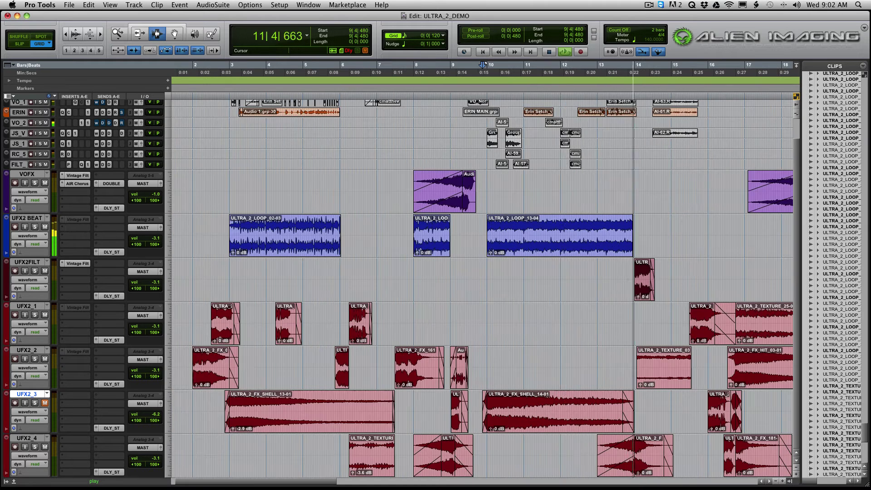
{"action": "key", "text": "space"}
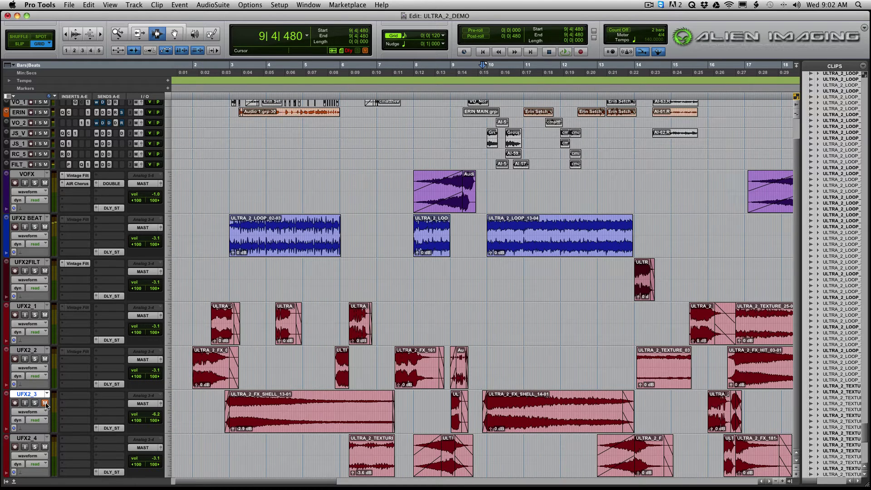
Step: Play from 9|4|480 through the ULTRA_2_FX_SHELL_14-01 clip, zoomed on bars 7–14
{"action": "left_click", "coordinate": [472, 242]}
{"action": "key", "text": "space"}
{"action": "key", "text": "super+bracketright"}
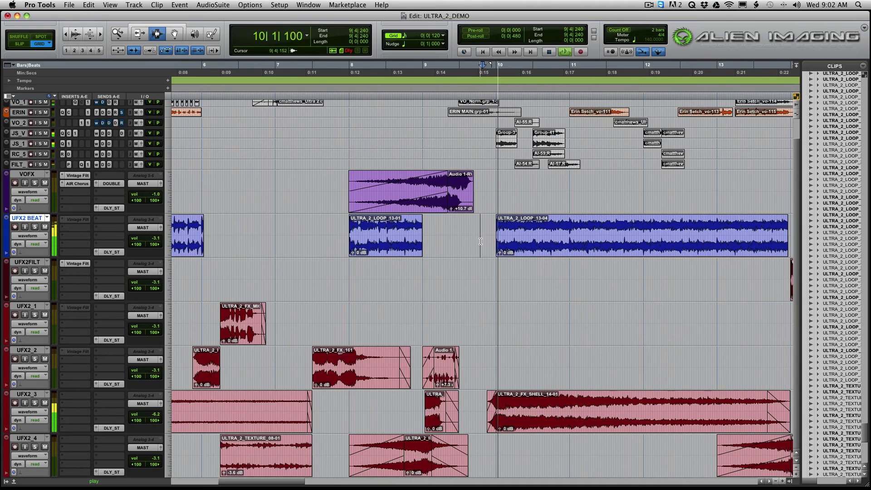
{"action": "key", "text": "super+bracketleft"}
{"action": "key", "text": "semicolon"}
{"action": "key", "text": "super+bracketright"}
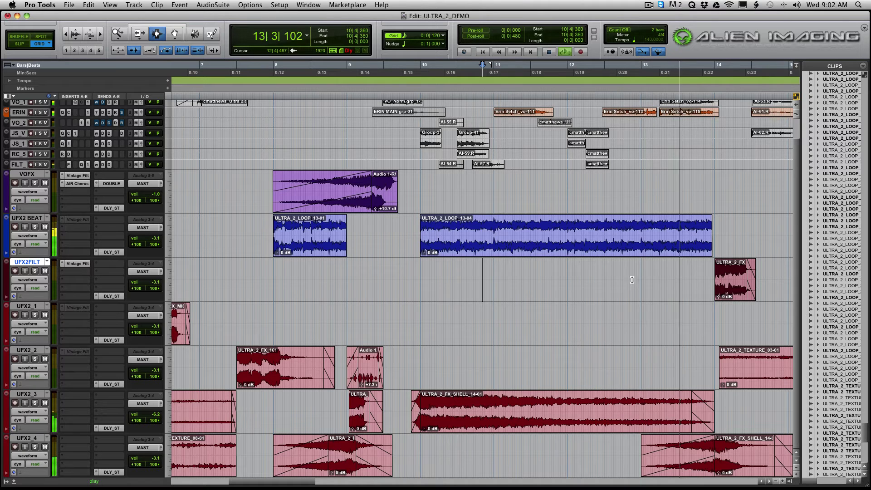
{"action": "left_click", "coordinate": [755, 323]}
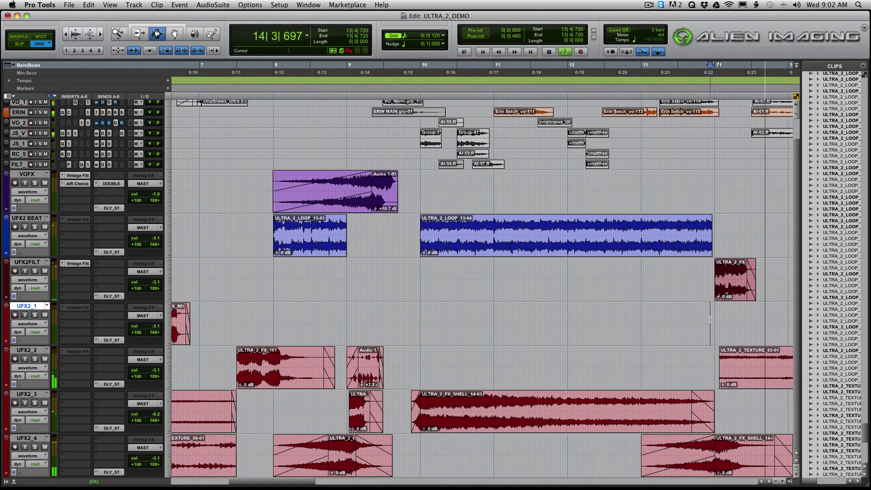
Step: Solo UFX2_2 and play its ULTRA_2_TEXTURE_03-01 clip on its own
{"action": "key", "text": "super+bracketleft"}
{"action": "key", "text": "space"}
{"action": "key", "text": "F8"}
{"action": "left_click", "coordinate": [617, 362]}
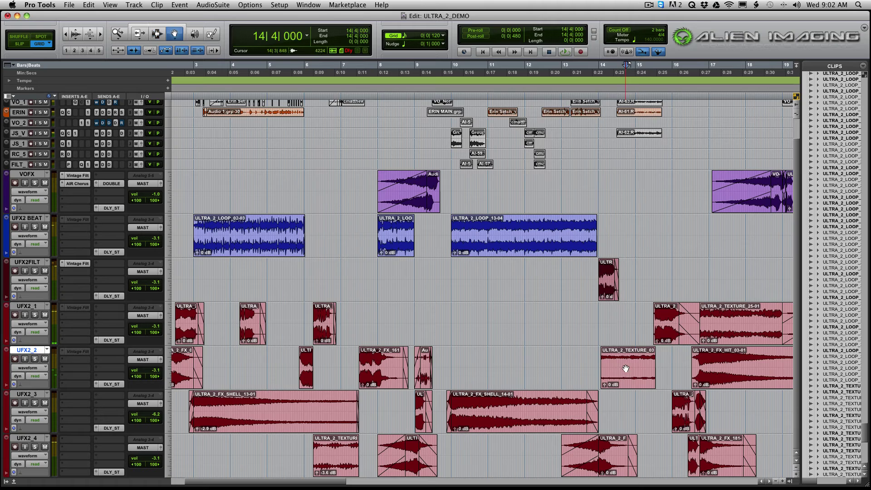
{"action": "key", "text": "shift+s"}
{"action": "key", "text": "space"}
{"action": "key", "text": "super+bracketright"}
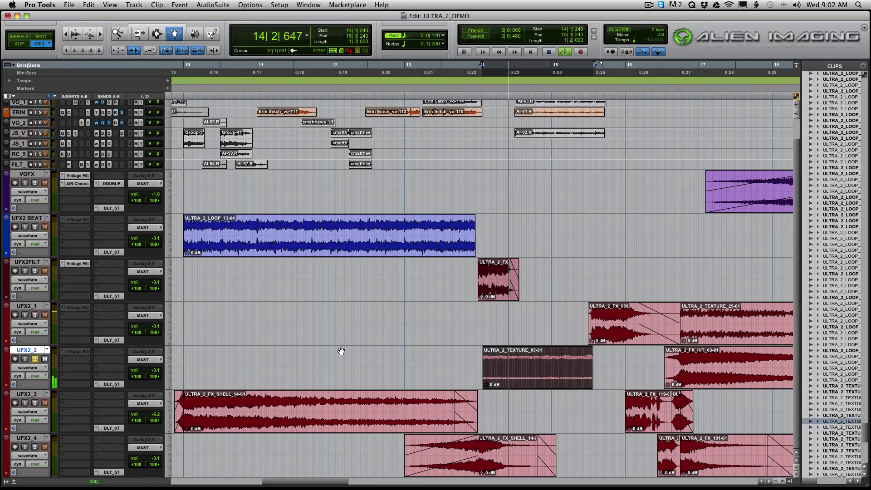
{"action": "key", "text": "space"}
Step: Play the mix from 13|3|600, then reselect the texture clip and mark 13|2|600
{"action": "key", "text": "F6"}
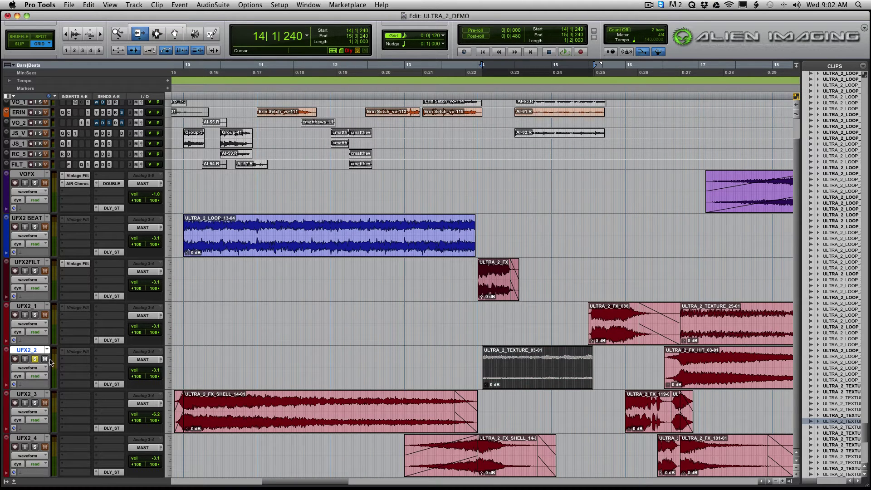
{"action": "left_click", "coordinate": [455, 296]}
{"action": "key", "text": "space"}
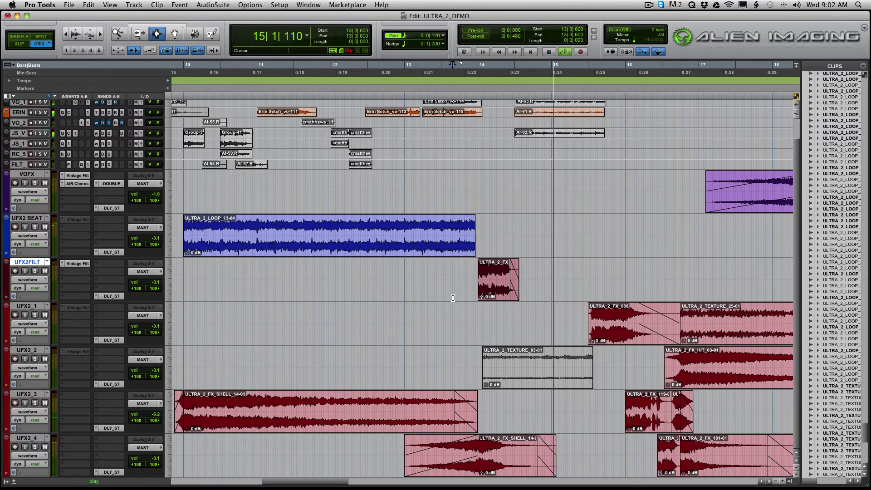
{"action": "key", "text": "space"}
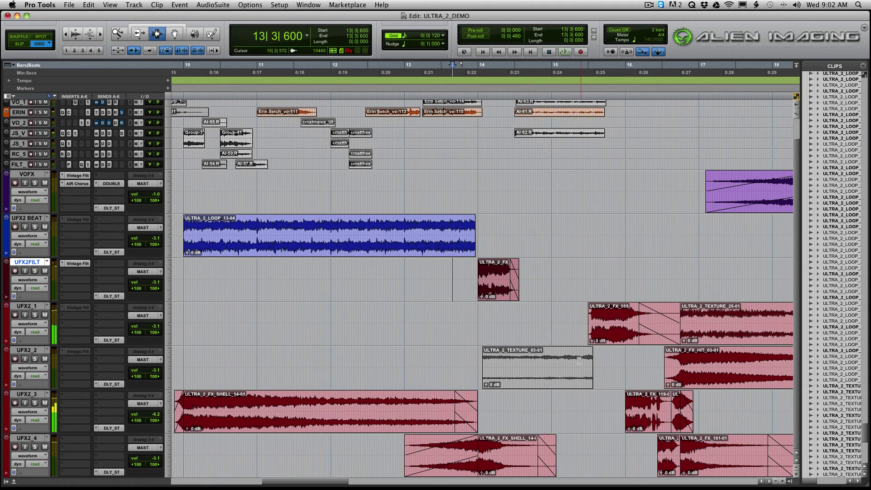
{"action": "key", "text": "F8"}
{"action": "left_click", "coordinate": [540, 364]}
{"action": "left_click", "coordinate": [435, 335]}
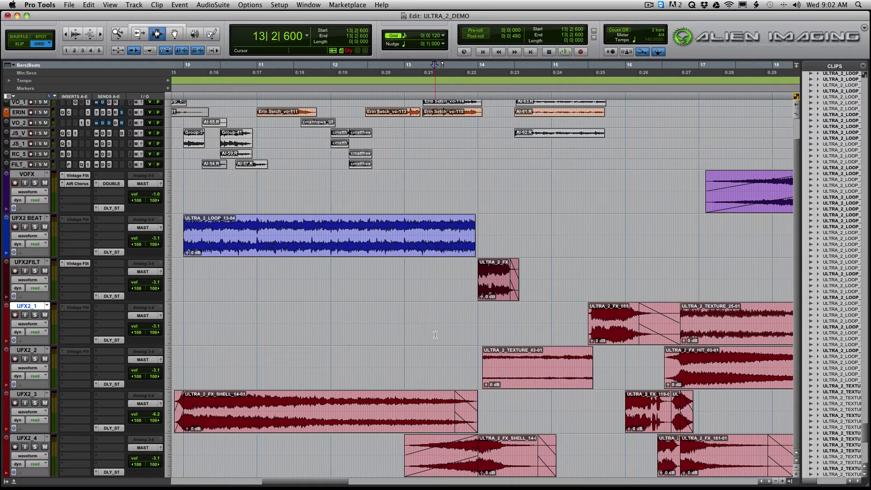
Step: Copy the FX shell clip from UFX2_4 onto UFX2_1 at the same position
{"action": "left_click", "coordinate": [416, 368]}
{"action": "key", "text": "r"}
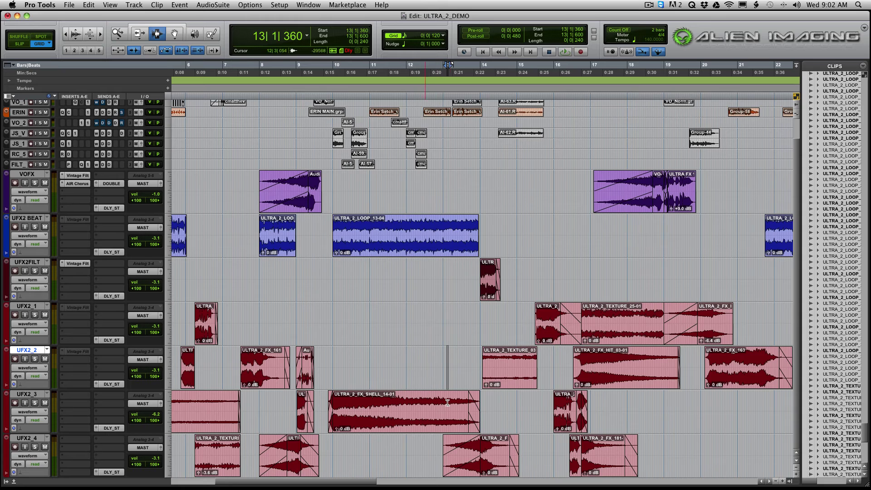
{"action": "left_click", "coordinate": [454, 438]}
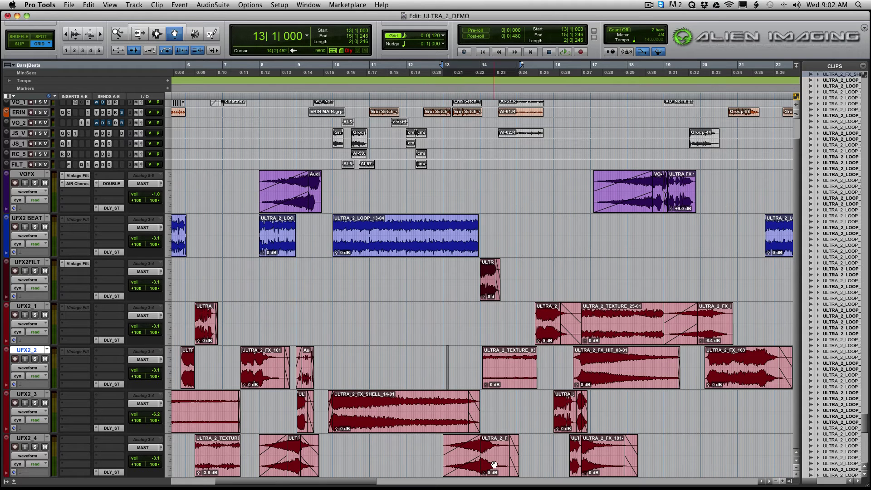
{"action": "key", "text": "t"}
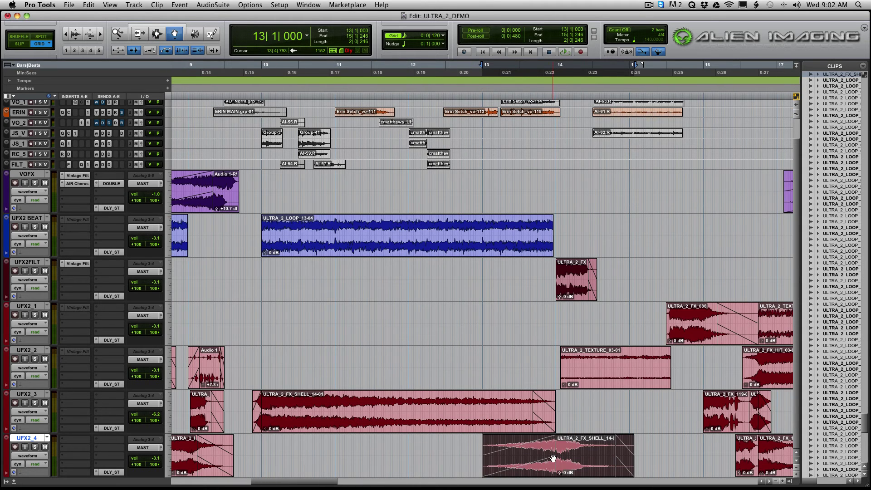
{"action": "left_click_drag", "start_coordinate": [568, 463], "coordinate": [311, 327]}
Step: Extend the start of ULTRA_2_FX_SHELL_14-03 earlier, then undo the trim and the copy
{"action": "key", "text": "F6"}
{"action": "key", "text": "r"}
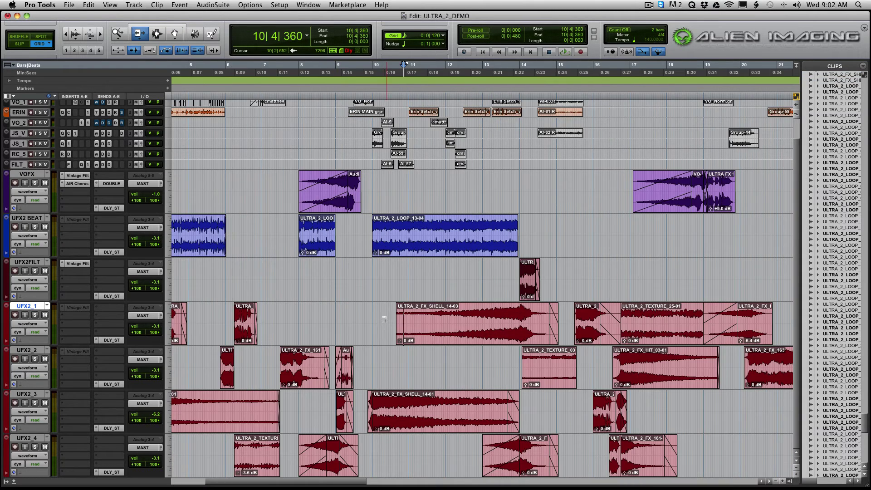
{"action": "left_click_drag", "start_coordinate": [405, 318], "coordinate": [270, 317]}
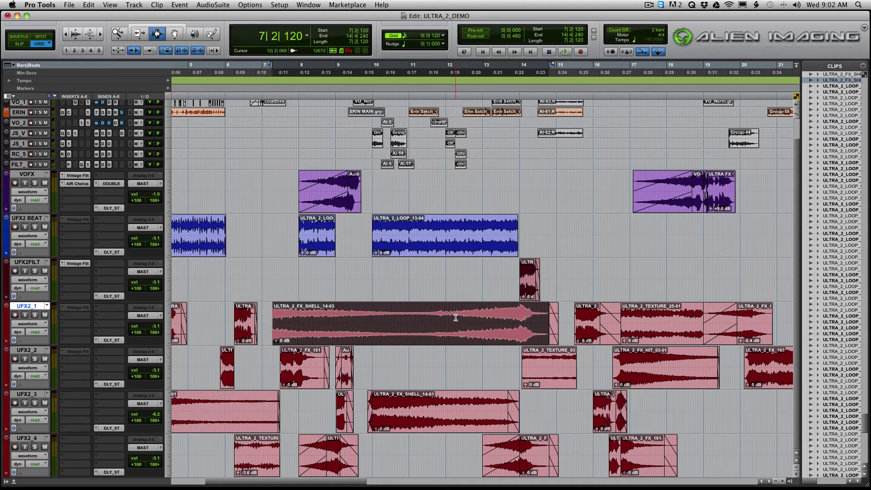
{"action": "key", "text": "super+z"}
{"action": "key", "text": "super+z"}
{"action": "key", "text": "super+z"}
{"action": "key", "text": "super+z"}
{"action": "key", "text": "super+z"}
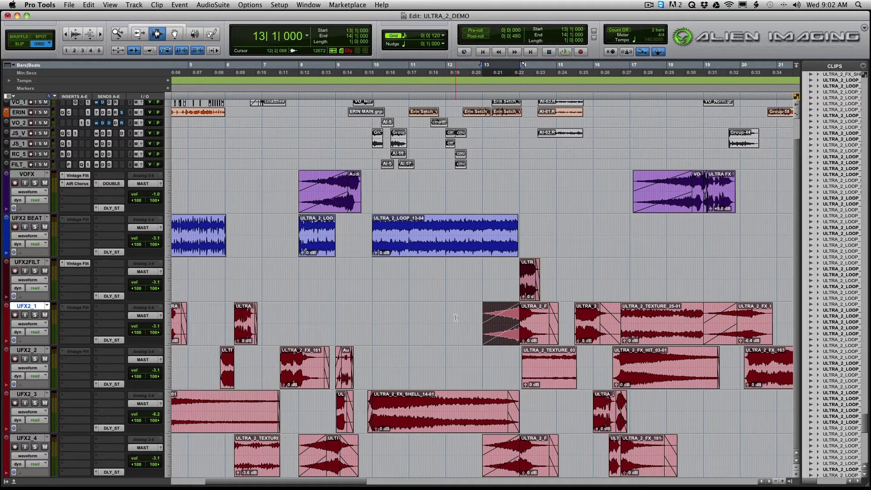
{"action": "key", "text": "F8"}
{"action": "key", "text": "super+z"}
{"action": "key", "text": "super+z"}
Step: Option-drag ULTRA_2_FX_SHELL_14-01 from UFX2_3 onto UFX2_1 at bar 8 and lengthen it rightward
{"action": "left_click", "coordinate": [401, 419]}
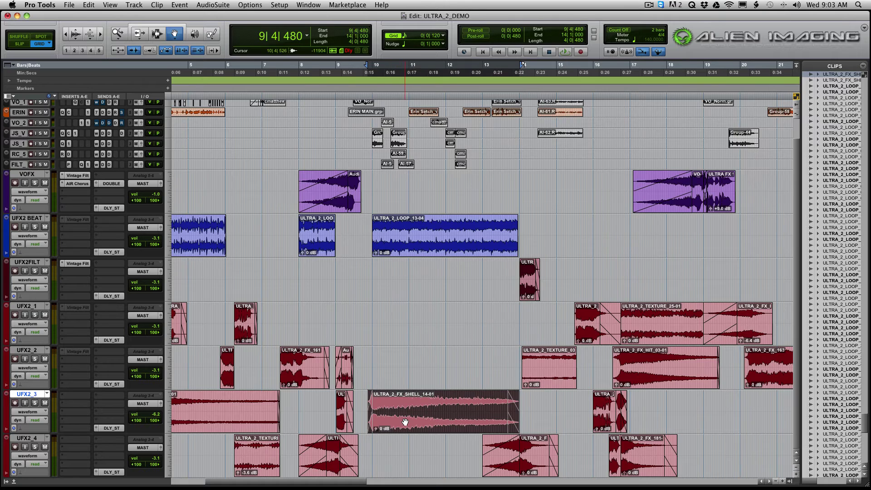
{"action": "left_click_drag", "start_coordinate": [405, 422], "coordinate": [327, 318]}
{"action": "left_click", "coordinate": [426, 331]}
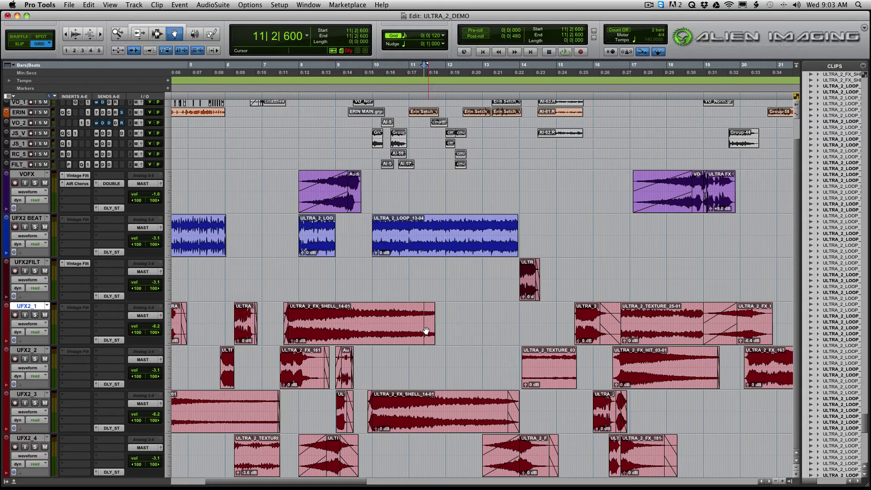
{"action": "left_click_drag", "start_coordinate": [434, 319], "coordinate": [564, 317]}
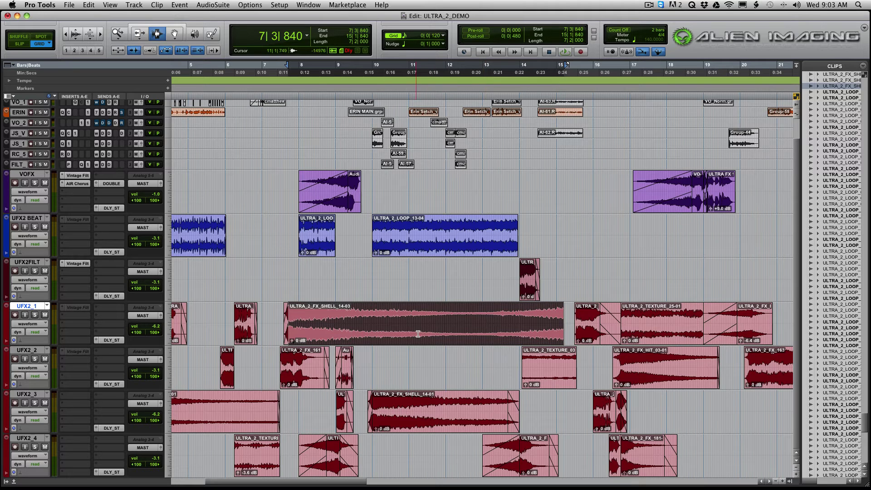
Step: Remove the shell clip from UFX2_1 so bars 8–15 on that track are empty
{"action": "key", "text": "super+z"}
{"action": "key", "text": "super+z"}
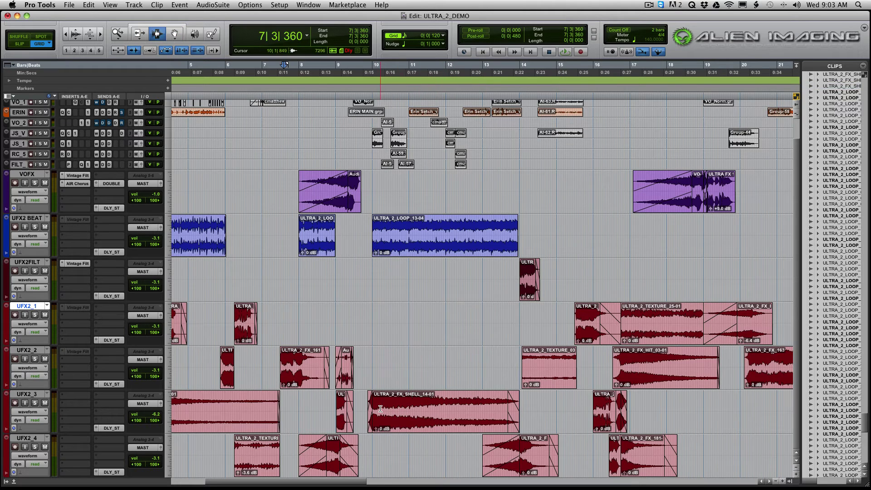
{"action": "left_click", "coordinate": [507, 374]}
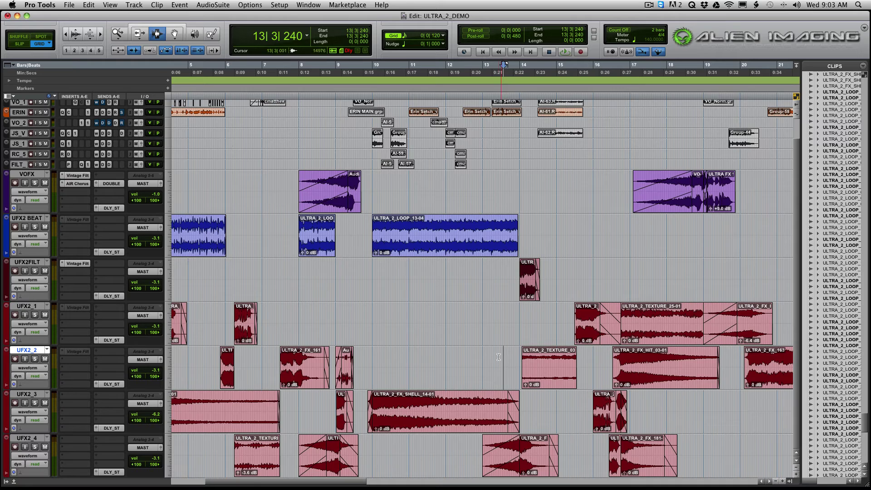
{"action": "key", "text": "super+]"}
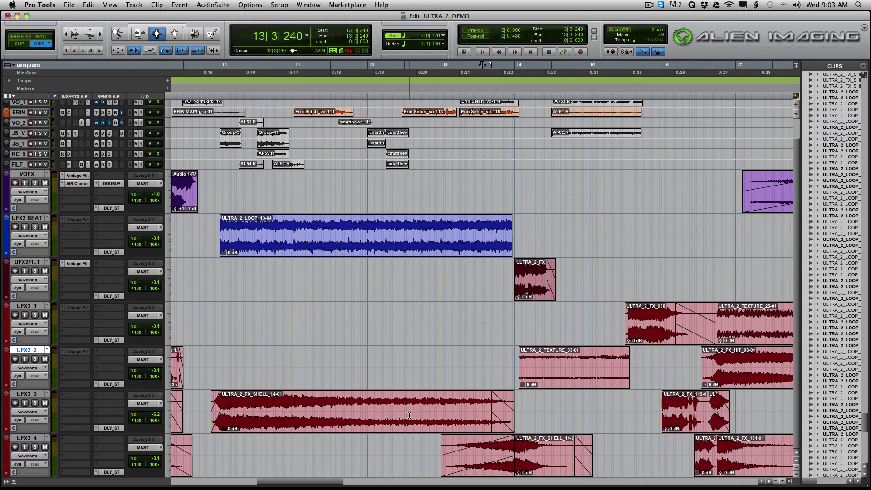
Step: Play briefly from bar 14 on UFX2_1, then stop
{"action": "left_click", "coordinate": [523, 330]}
{"action": "key", "text": "space"}
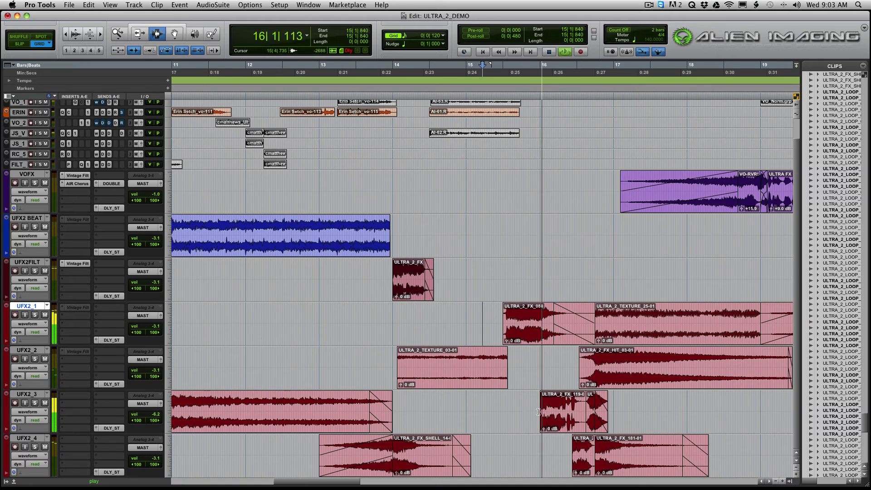
{"action": "left_click", "coordinate": [544, 365]}
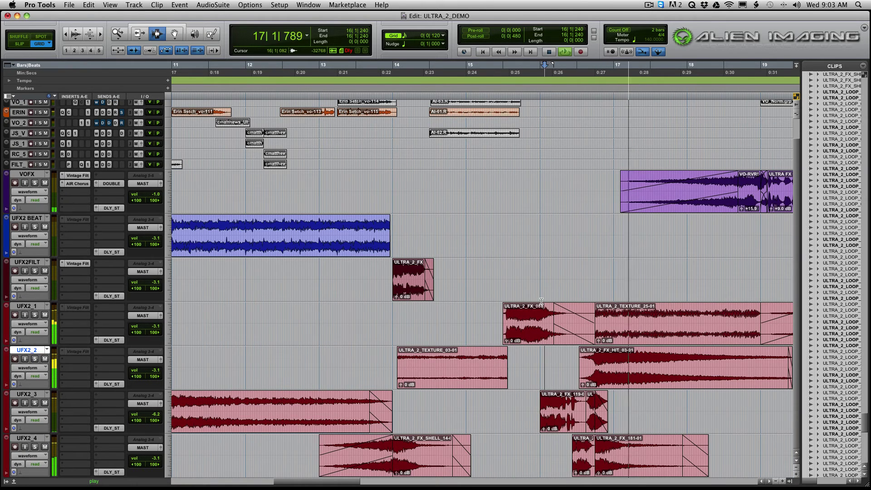
{"action": "key", "text": "space"}
Step: Play from 15|3|120 on UFX2FILT through the UFX2 clips toward bar 19
{"action": "left_click", "coordinate": [510, 300]}
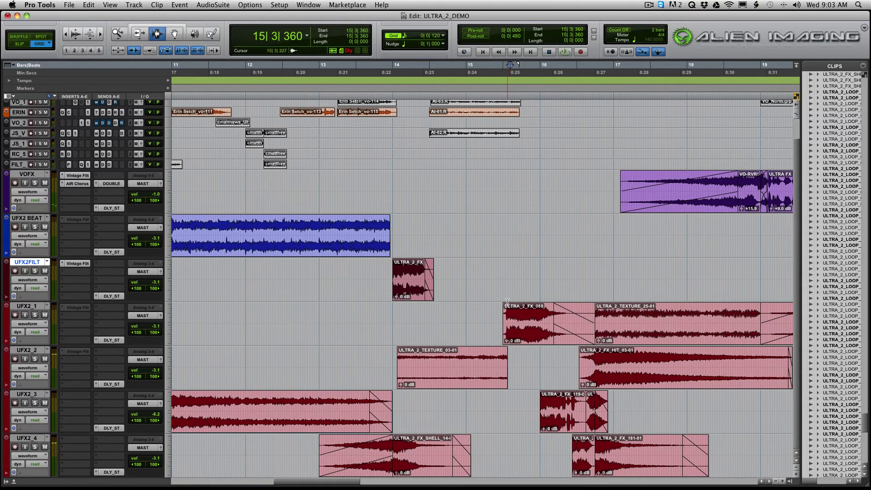
{"action": "left_click", "coordinate": [507, 300]}
{"action": "key", "text": "super+bracketright"}
{"action": "left_click", "coordinate": [475, 300]}
{"action": "key", "text": "super+bracketleft"}
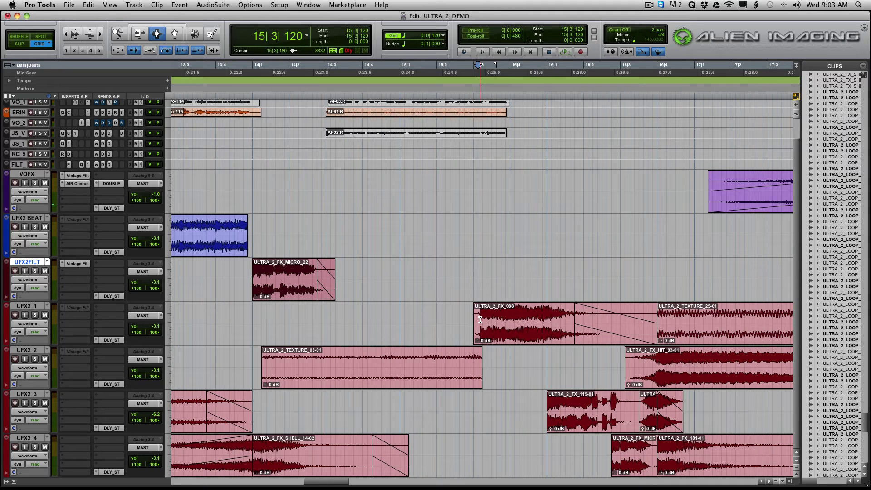
{"action": "left_click_drag", "start_coordinate": [489, 313], "coordinate": [658, 444]}
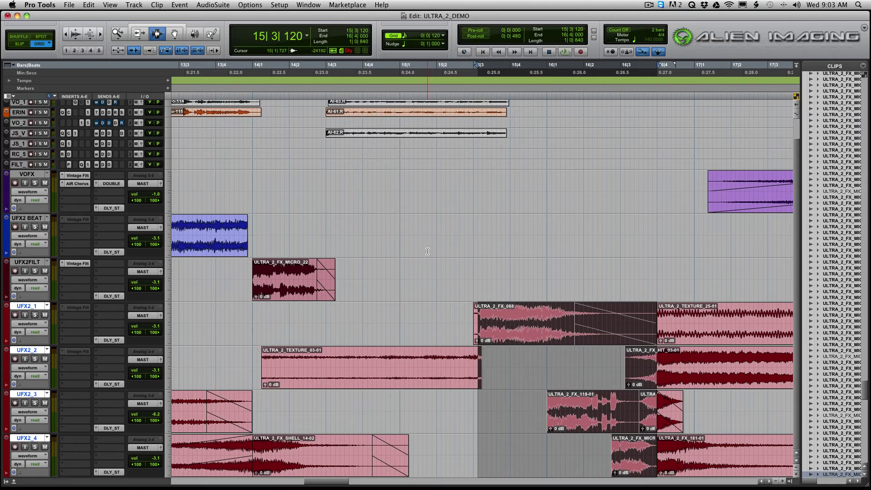
{"action": "left_click", "coordinate": [479, 291]}
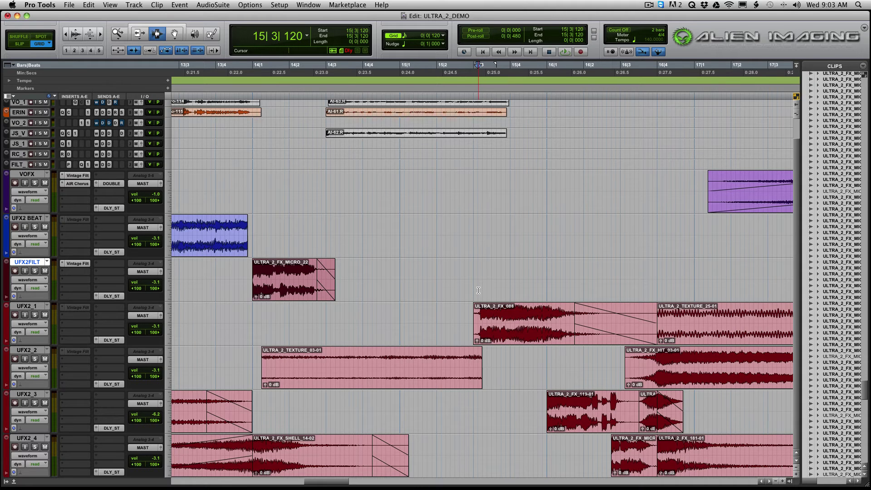
{"action": "key", "text": "space"}
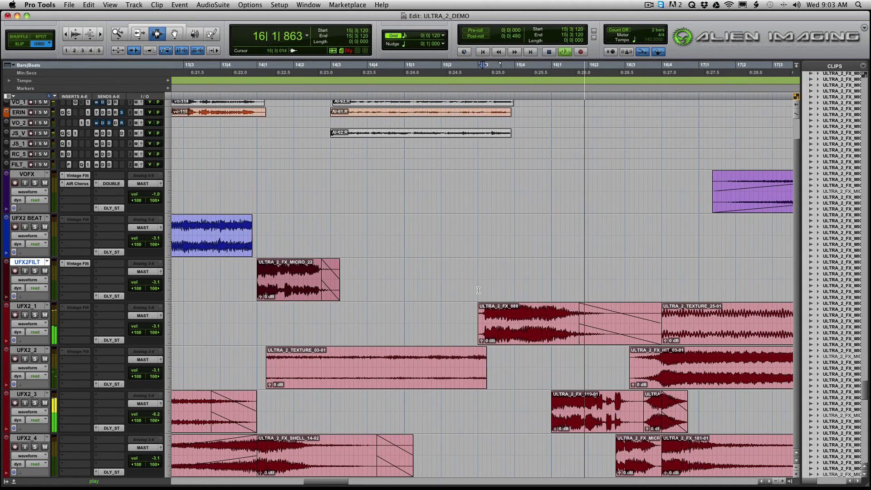
{"action": "key", "text": "super+bracketleft"}
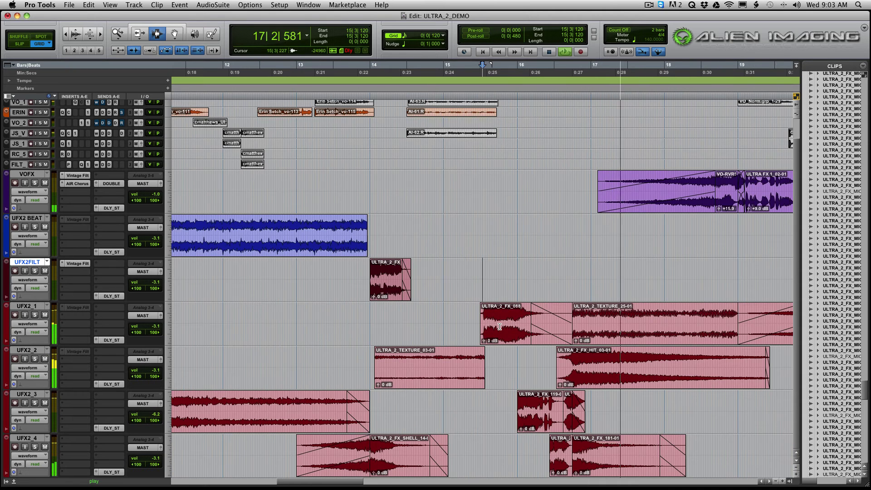
{"action": "left_click", "coordinate": [628, 391]}
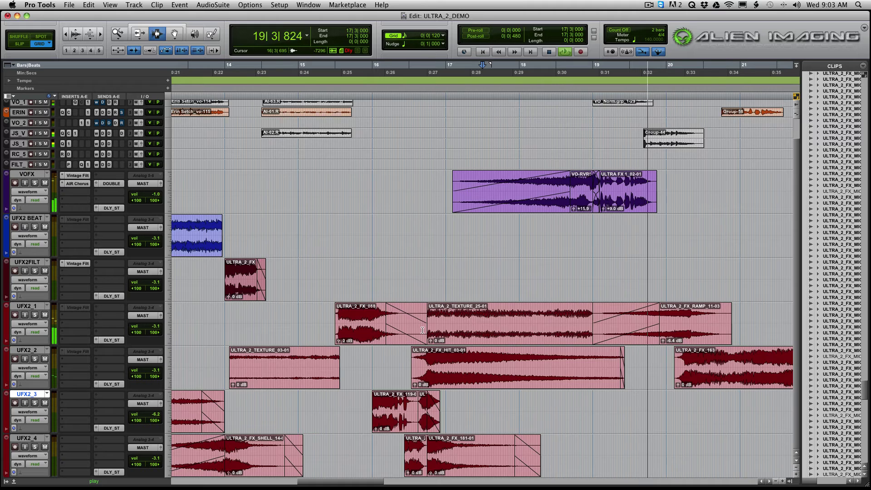
Step: Select the clips on UFX2_1 through UFX2_4 around bars 16–19 and solo those tracks
{"action": "key", "text": "space"}
{"action": "left_click", "coordinate": [462, 322]}
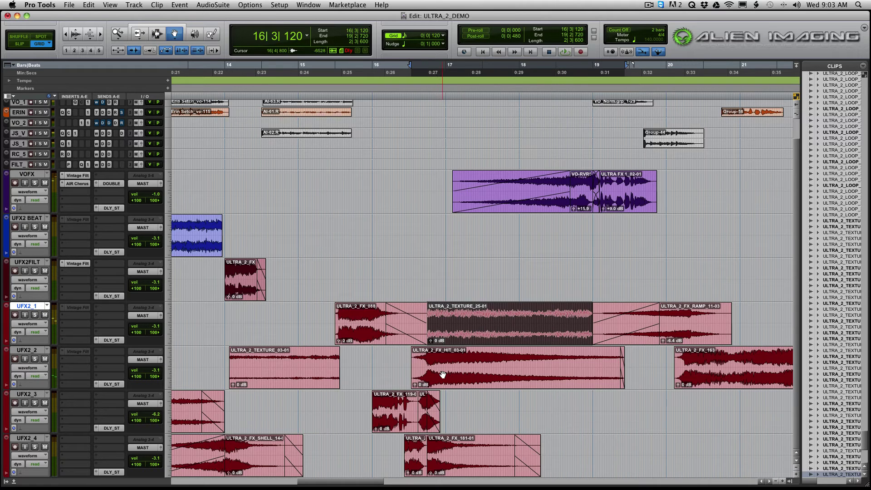
{"action": "left_click", "coordinate": [442, 374], "text": "shift"}
{"action": "left_click", "coordinate": [465, 461], "text": "shift"}
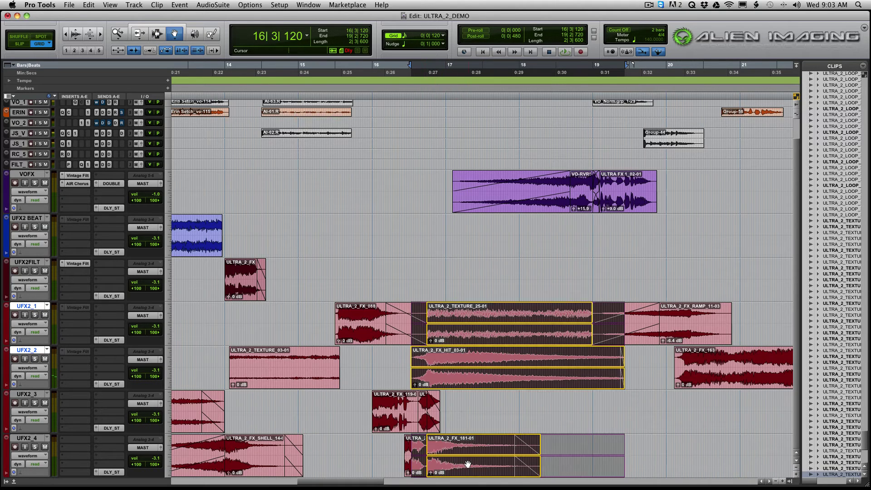
{"action": "left_click", "coordinate": [426, 422], "text": "shift"}
{"action": "key", "text": "super+bracketright"}
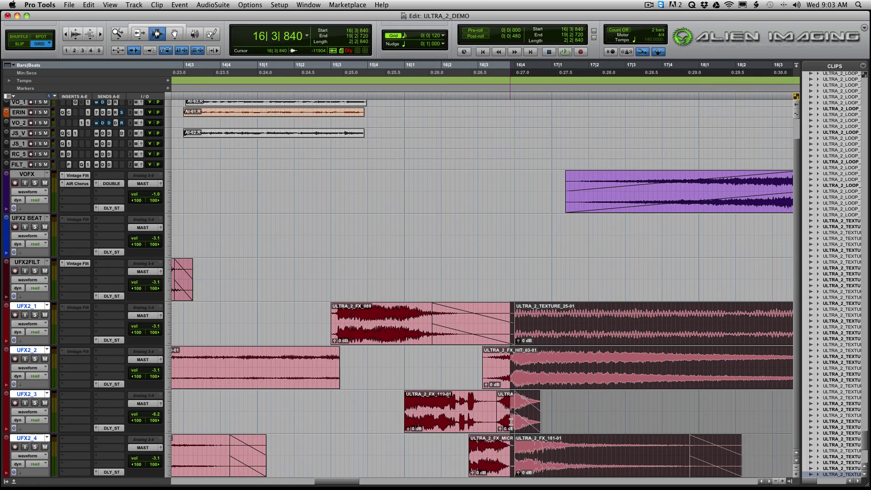
{"action": "key", "text": "super+bracketleft"}
{"action": "key", "text": "shift+s"}
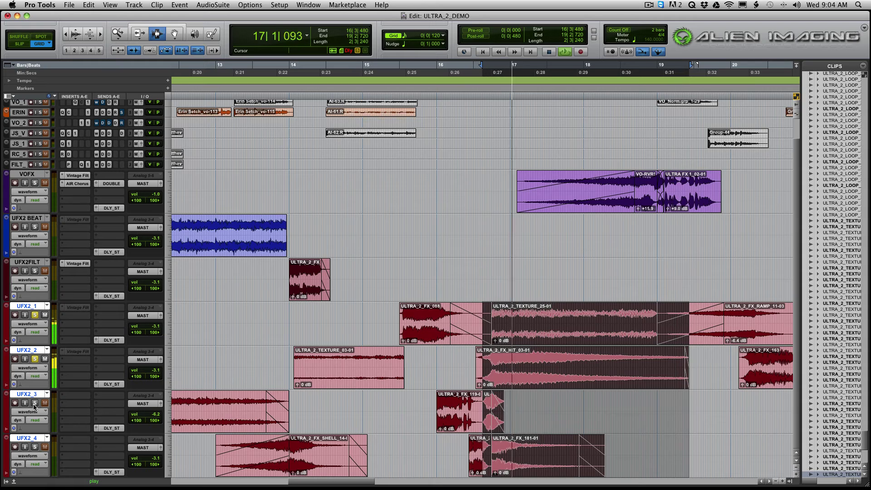
Step: Play the soloed tracks from the selection start, then again from 16|3|120 on UFX2_2
{"action": "key", "text": "space"}
{"action": "key", "text": "space"}
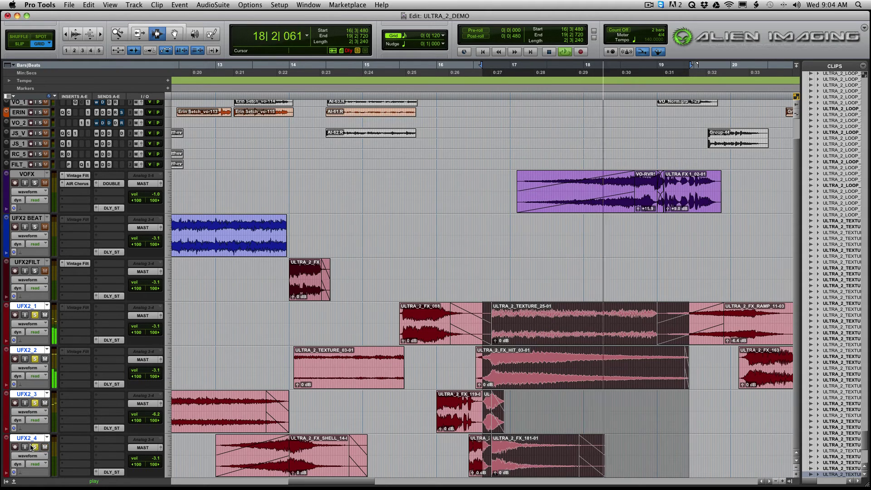
{"action": "key", "text": "space"}
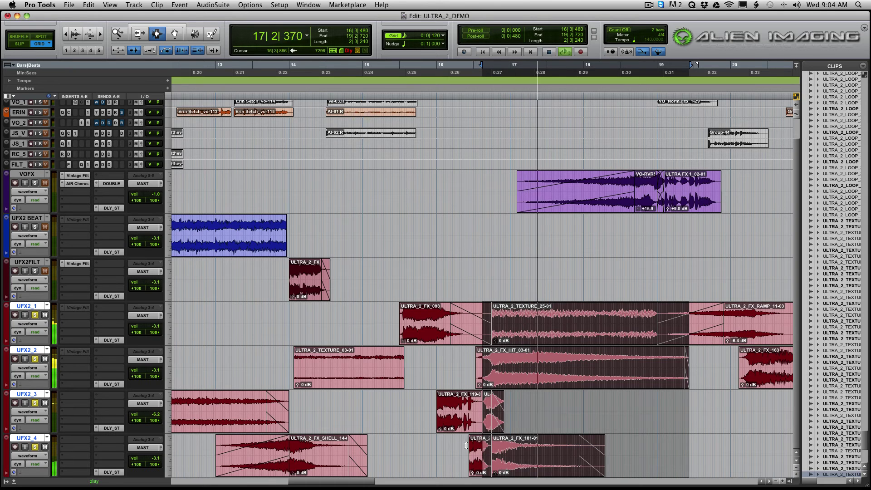
{"action": "left_click", "coordinate": [489, 439]}
{"action": "key", "text": "t"}
{"action": "key", "text": "t"}
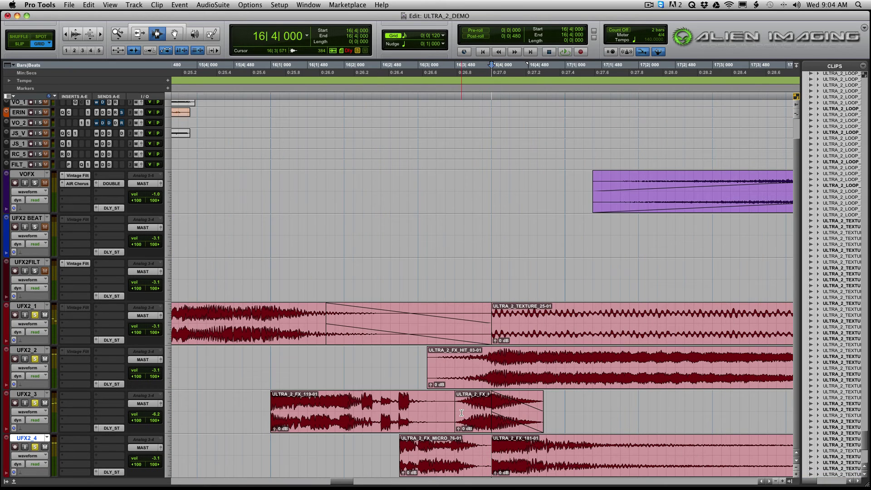
{"action": "left_click", "coordinate": [426, 352]}
{"action": "key", "text": "space"}
{"action": "key", "text": "r"}
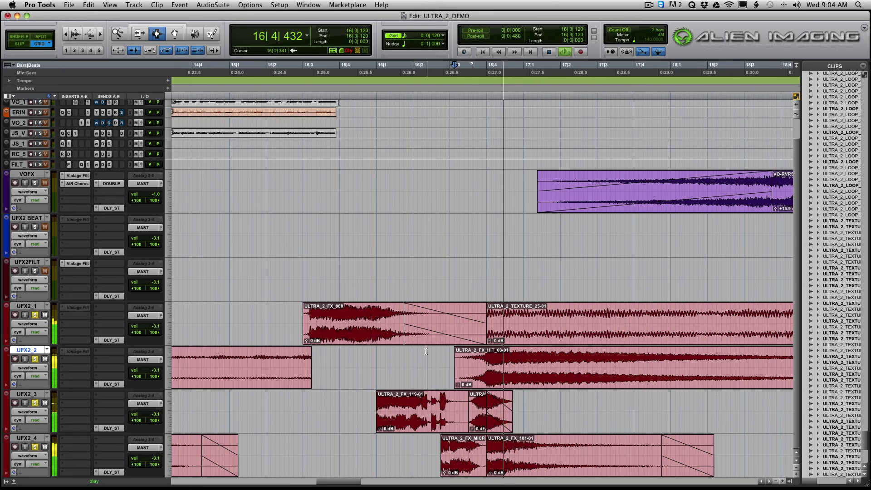
{"action": "key", "text": "r"}
{"action": "key", "text": "r"}
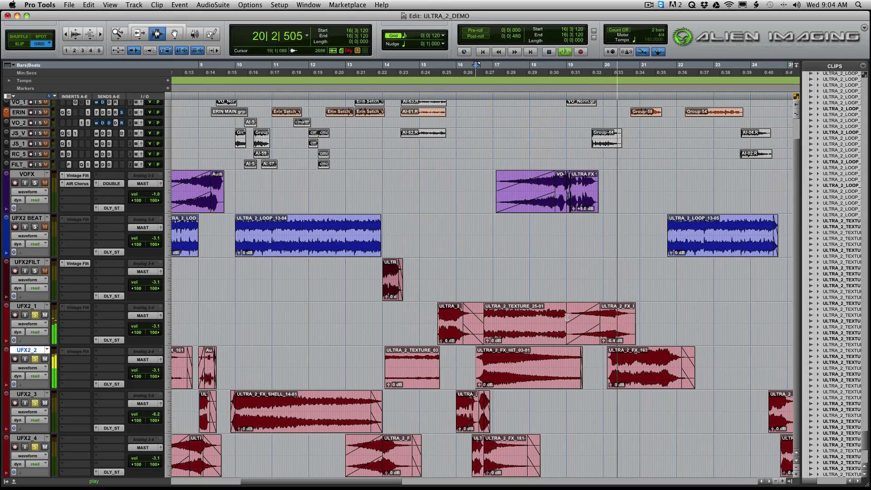
Step: Stop playback and reposition around bar 19, zooming to show bars 15–23
{"action": "left_click", "coordinate": [550, 308]}
{"action": "key", "text": "t"}
{"action": "key", "text": "t"}
{"action": "key", "text": "space"}
{"action": "key", "text": "r"}
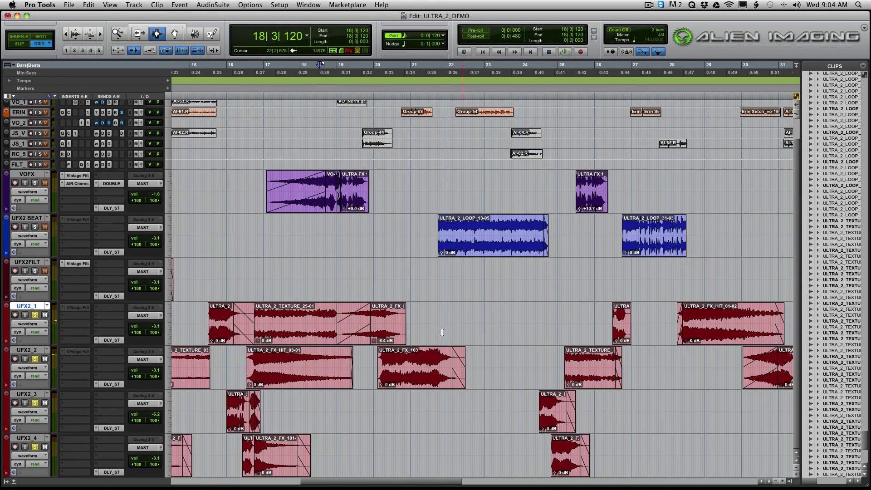
{"action": "key", "text": "r"}
{"action": "left_click", "coordinate": [459, 326]}
{"action": "key", "text": "t"}
{"action": "key", "text": "t"}
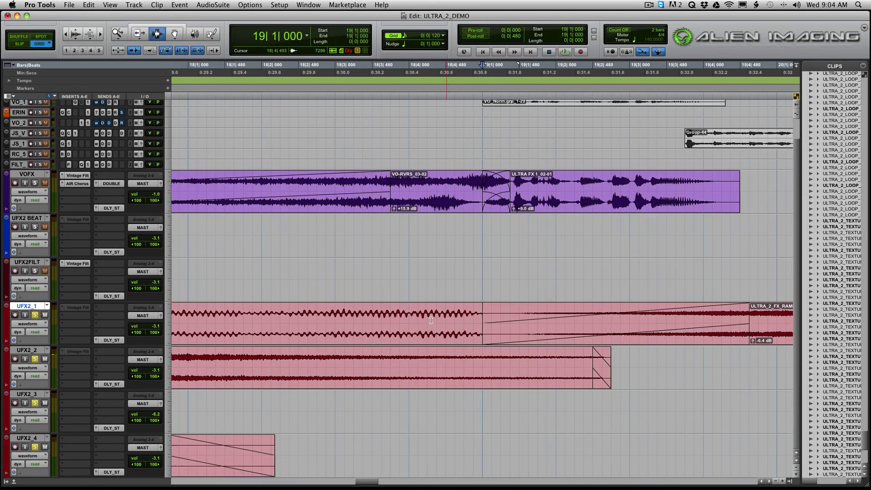
{"action": "key", "text": "r"}
{"action": "key", "text": "r"}
Step: Play from 16|4|360 on UFX2 BEAT, re-cueing at 17|2|600 and bar 19
{"action": "left_click", "coordinate": [324, 232]}
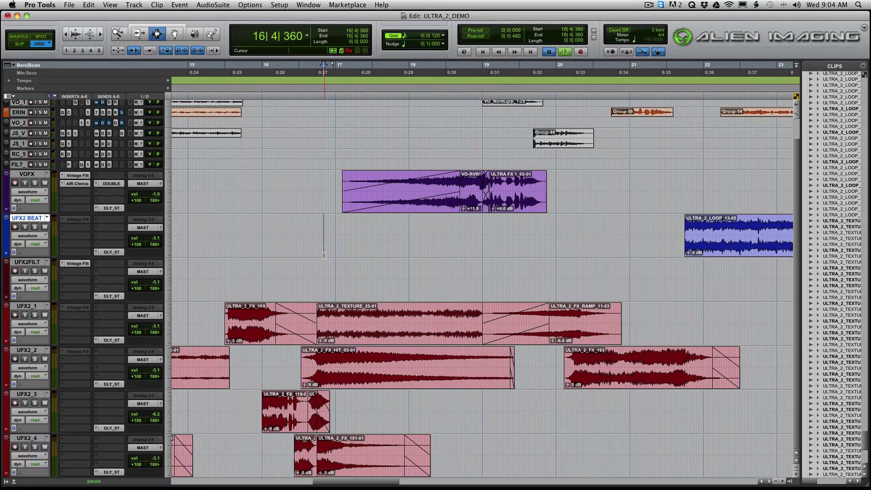
{"action": "key", "text": "space"}
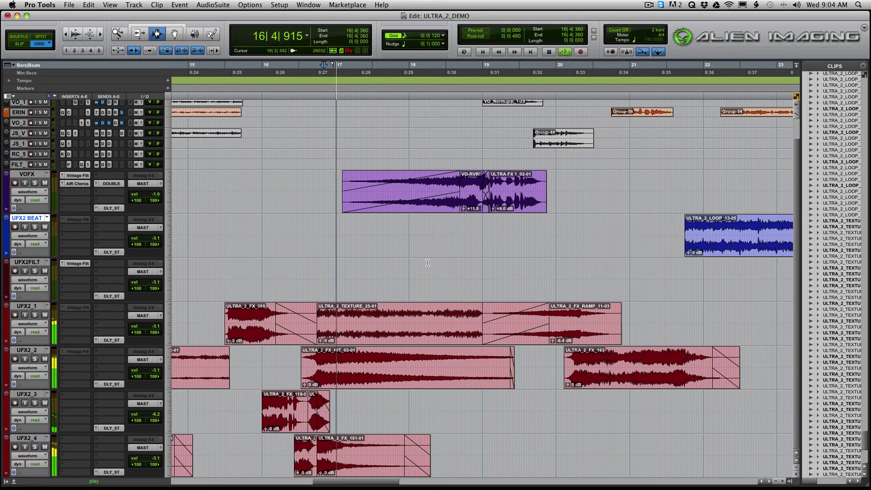
{"action": "left_click", "coordinate": [364, 268]}
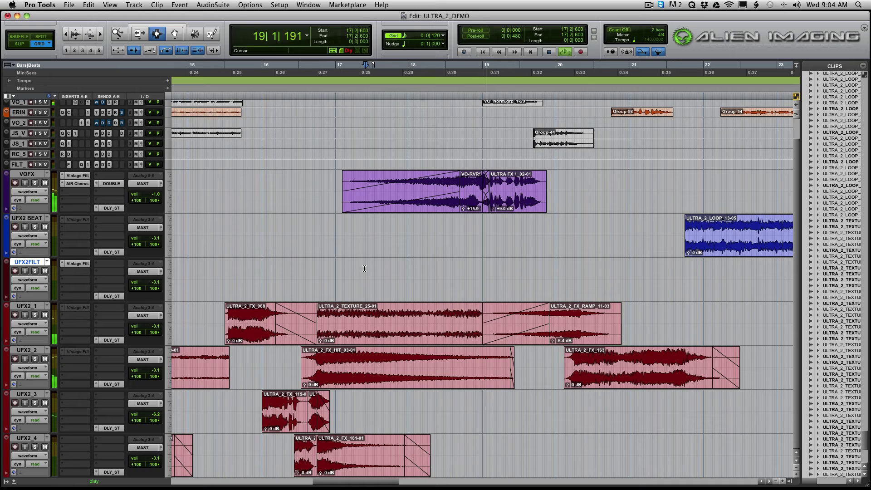
{"action": "left_click", "coordinate": [481, 250]}
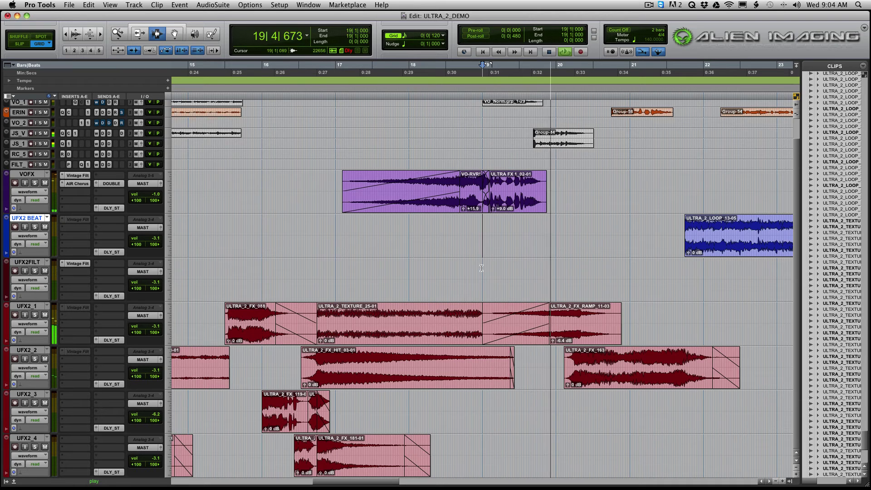
Step: Select bar 19 across UFX2 BEAT and UFX2FILT, then clear back to 18|3|720
{"action": "left_click", "coordinate": [462, 317]}
{"action": "key", "text": "super+bracketright"}
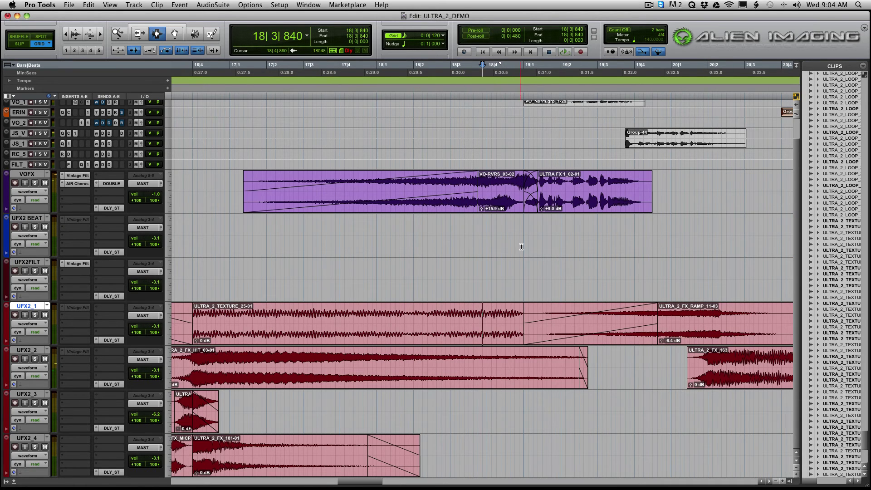
{"action": "left_click_drag", "start_coordinate": [521, 247], "coordinate": [566, 271]}
{"action": "left_click", "coordinate": [476, 290]}
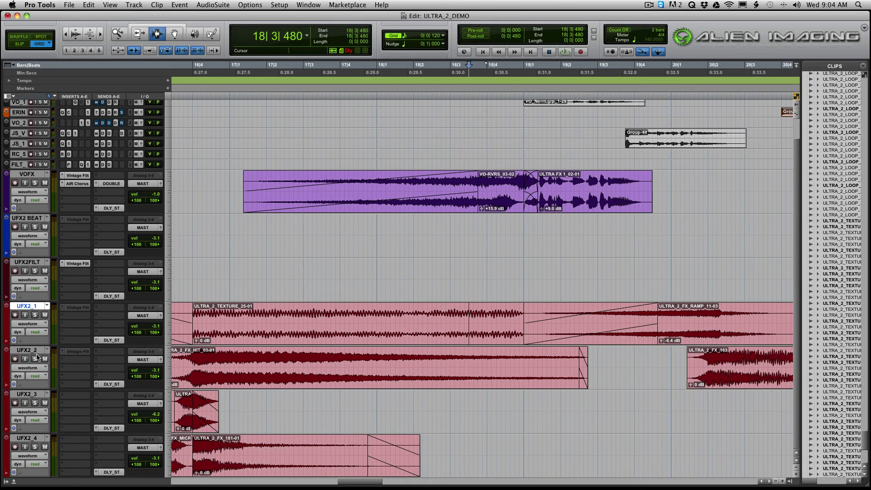
Step: Play from 18|3|000 on UFX2FILT, stop, and set the start at 20|4|000 on UFX2_1
{"action": "left_click", "coordinate": [449, 270]}
{"action": "key", "text": "space"}
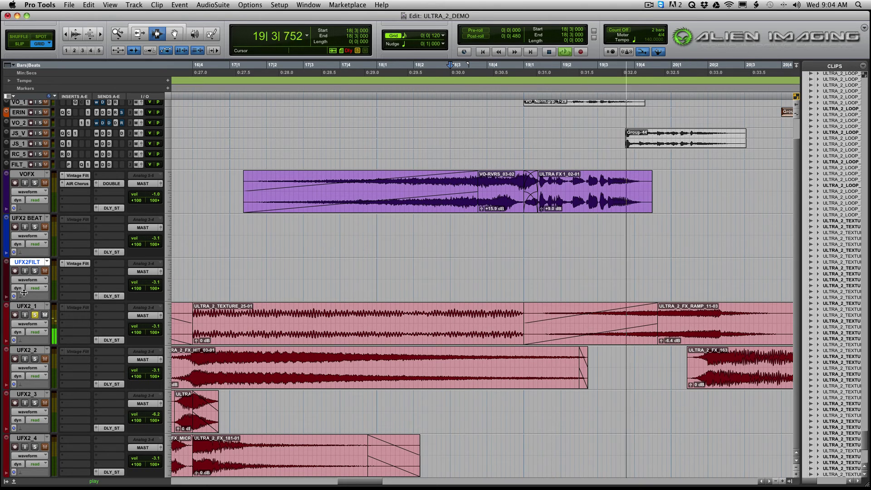
{"action": "key", "text": "space"}
{"action": "key", "text": "super+bracketleft"}
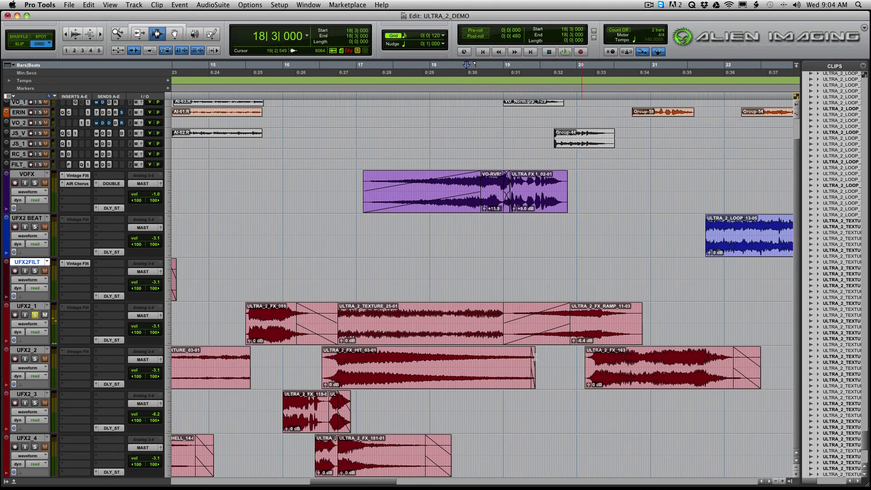
{"action": "left_click", "coordinate": [630, 327]}
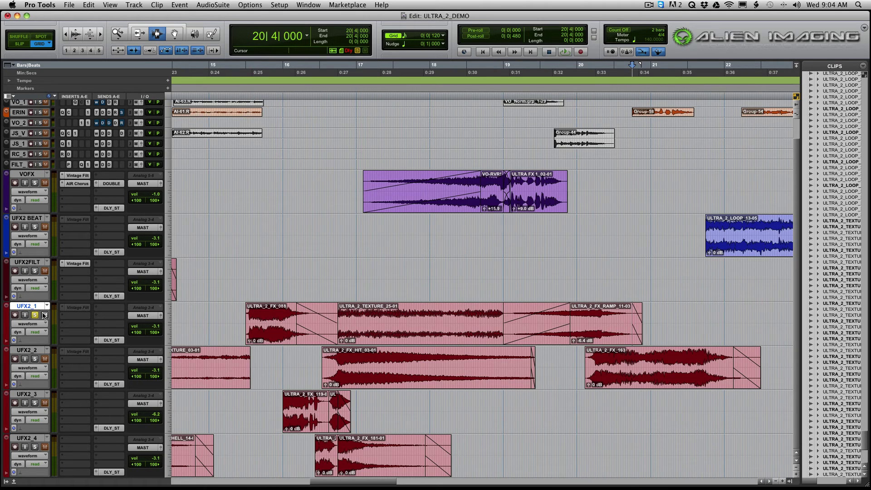
Step: Move the insertion to 19|4|600 and play from bar 18 through bars 19–27
{"action": "left_click", "coordinate": [569, 343]}
{"action": "key", "text": "super+bracketright"}
{"action": "key", "text": "super+bracketleft"}
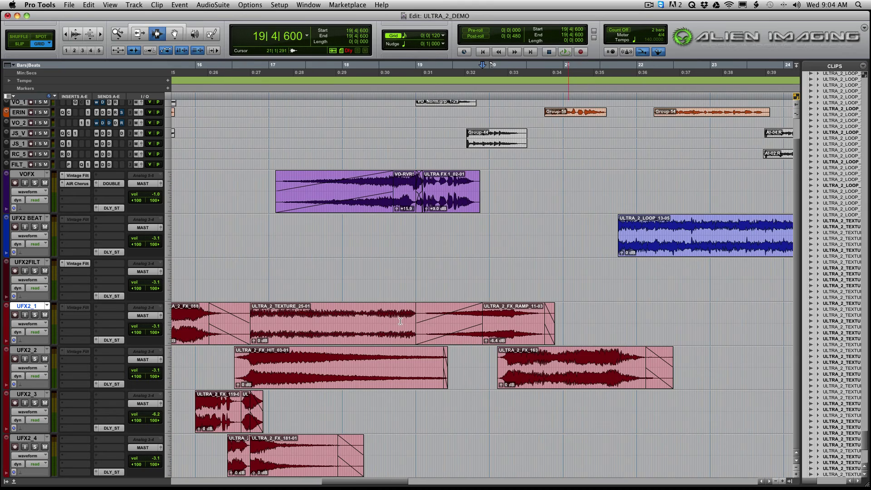
{"action": "key", "text": "space"}
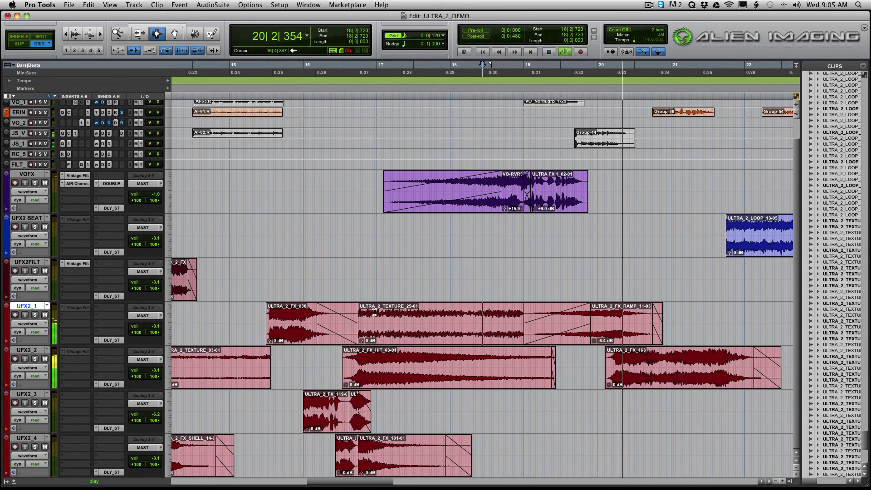
{"action": "key", "text": "super+bracketleft"}
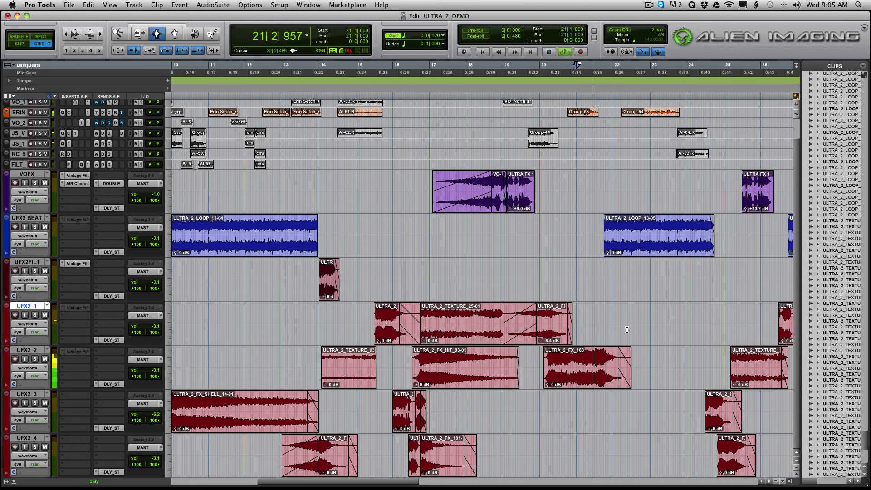
{"action": "key", "text": "super+bracketright"}
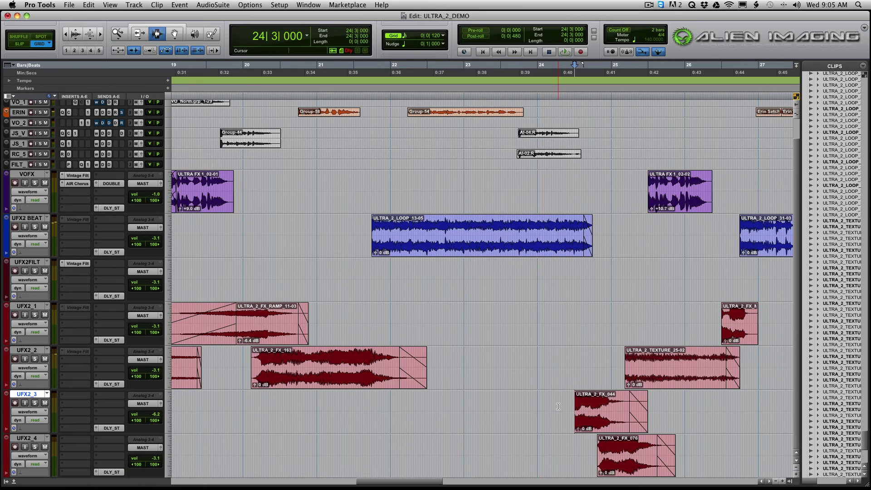
Step: Re-cue playback at 24|3|000, 25|3|240, 28|2|000 and finally 30|4|120
{"action": "key", "text": "space"}
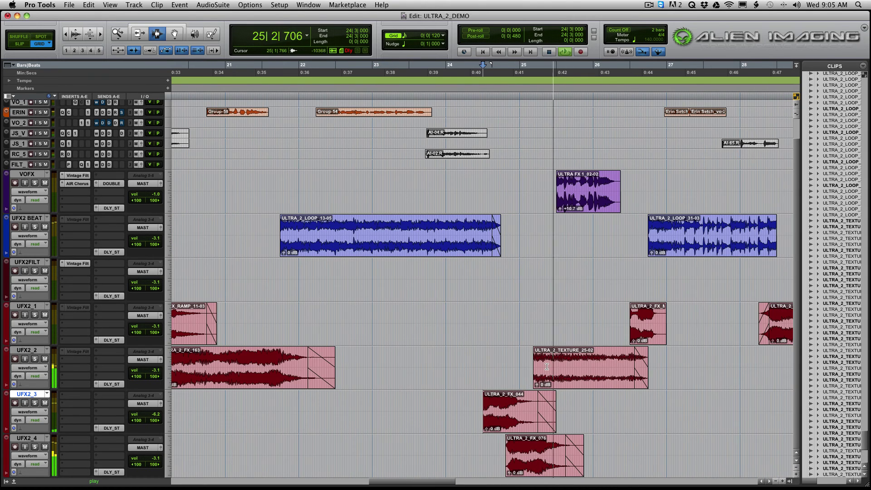
{"action": "left_click", "coordinate": [562, 367]}
{"action": "key", "text": "super+bracketleft"}
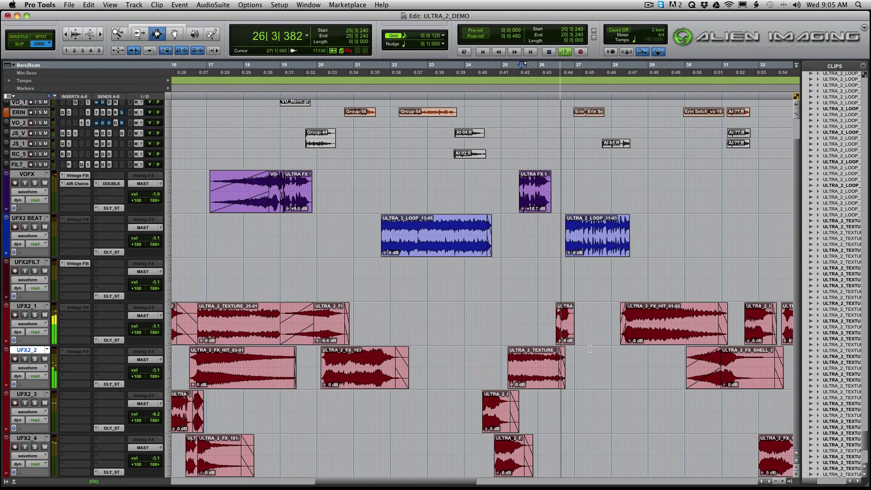
{"action": "key", "text": "super+bracketright"}
{"action": "left_click", "coordinate": [583, 320]}
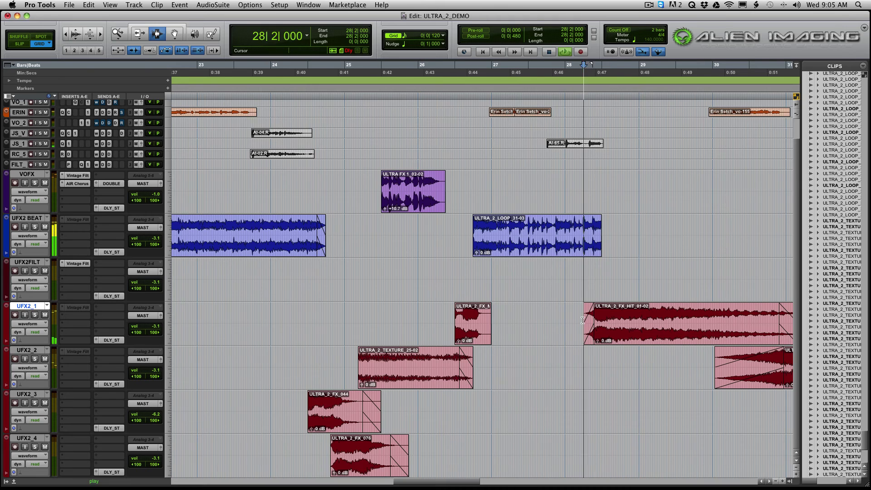
{"action": "key", "text": "space"}
{"action": "key", "text": "super+bracketleft"}
{"action": "key", "text": "super+bracketright"}
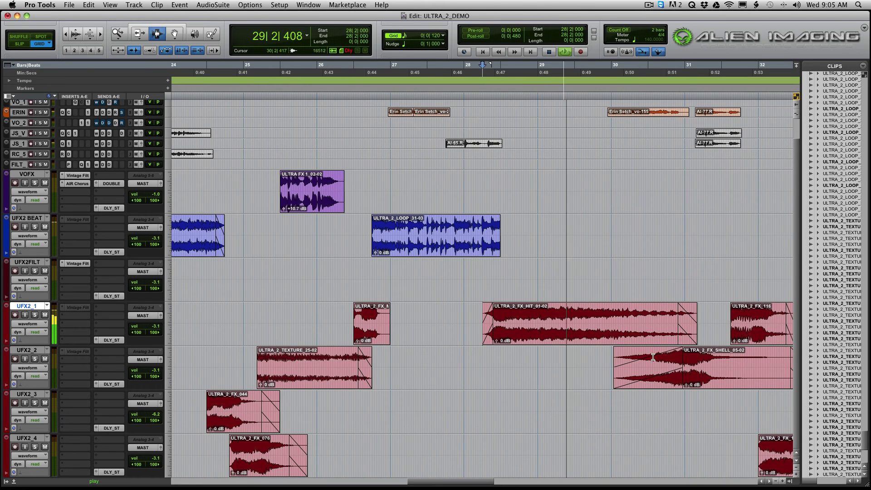
{"action": "left_click", "coordinate": [673, 359]}
Step: Stop at 30|4|120, then play and replay from 31|3|480 on UFX2_1
{"action": "key", "text": "super+bracketleft"}
{"action": "key", "text": "space"}
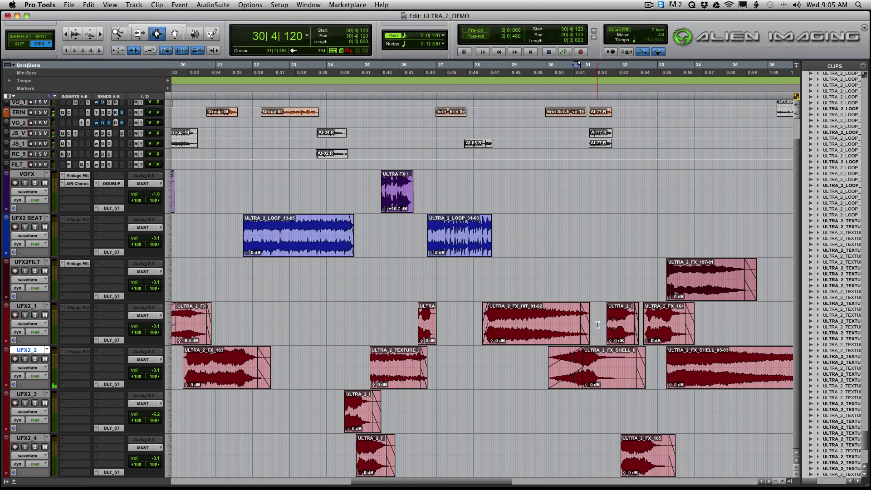
{"action": "left_click", "coordinate": [607, 324]}
{"action": "key", "text": "space"}
{"action": "key", "text": "super+bracketright"}
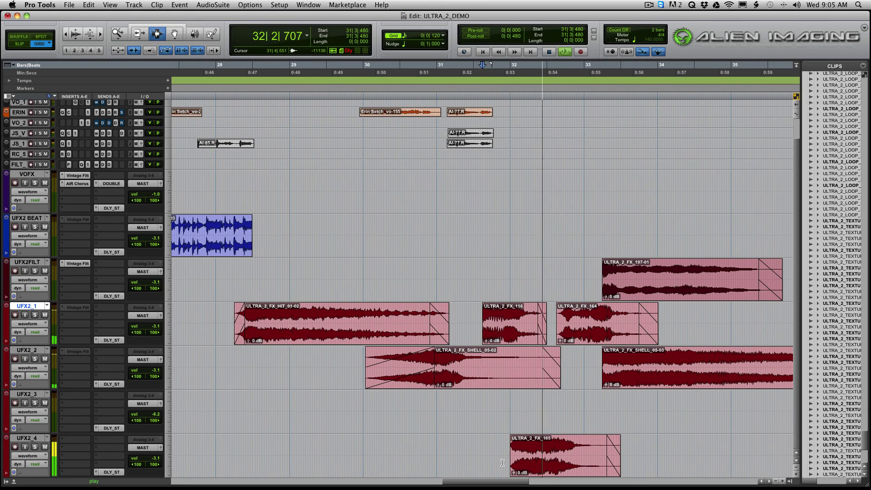
{"action": "key", "text": "space"}
{"action": "key", "text": "space"}
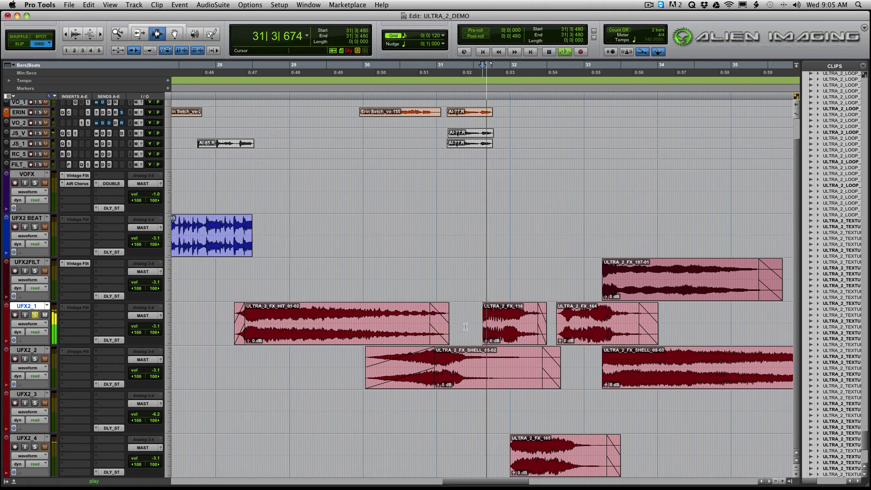
{"action": "key", "text": "space"}
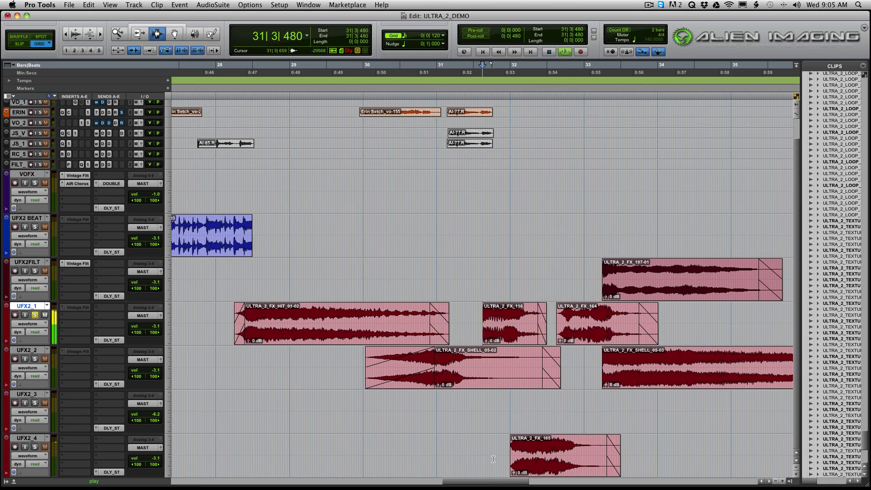
Step: Play from 32|1|000 on UFX2_4, unsolo UFX2_4, and stop
{"action": "left_click", "coordinate": [510, 453]}
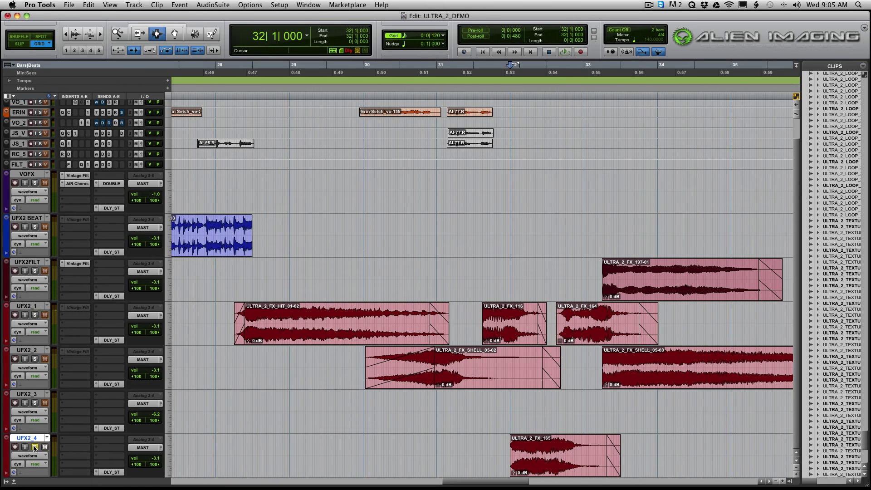
{"action": "key", "text": "space"}
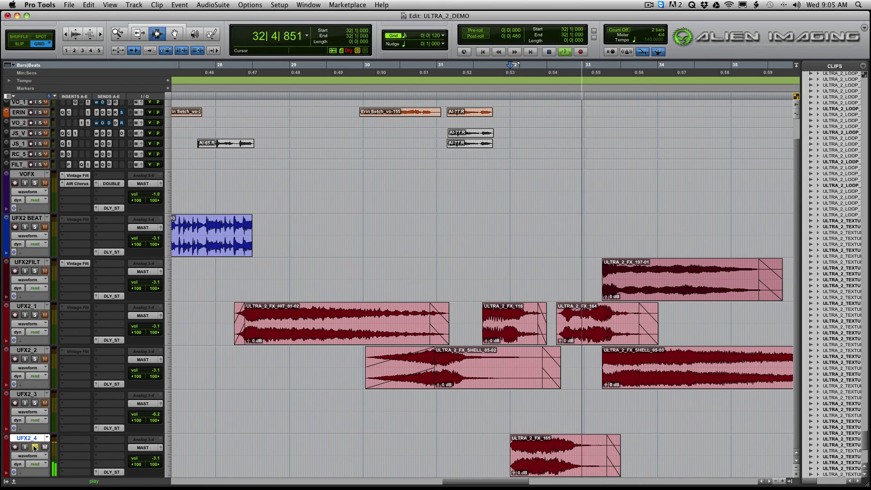
{"action": "left_click", "coordinate": [35, 448]}
{"action": "key", "text": "space"}
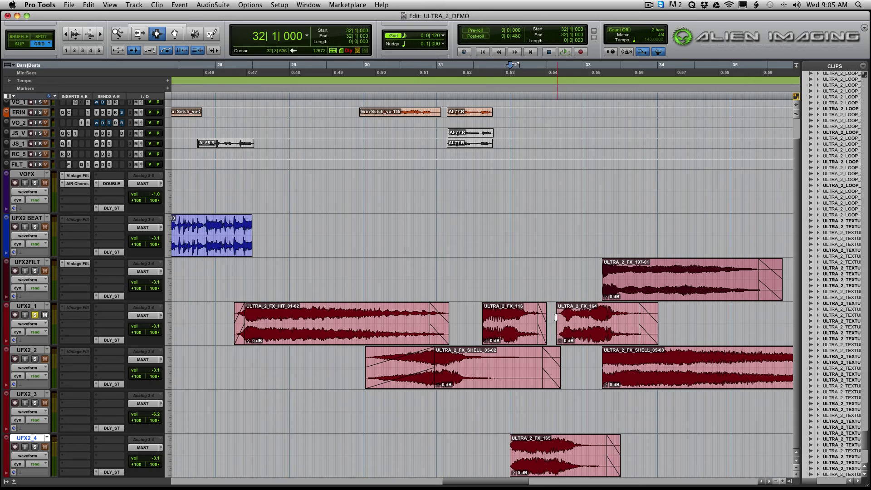
Step: Play from 32|3|480 on UFX2_1, then stop and zoom out to bars 25–40
{"action": "left_click", "coordinate": [556, 317]}
{"action": "key", "text": "space"}
{"action": "scroll", "coordinate": [499, 320], "scroll_direction": "right", "scroll_amount": 5}
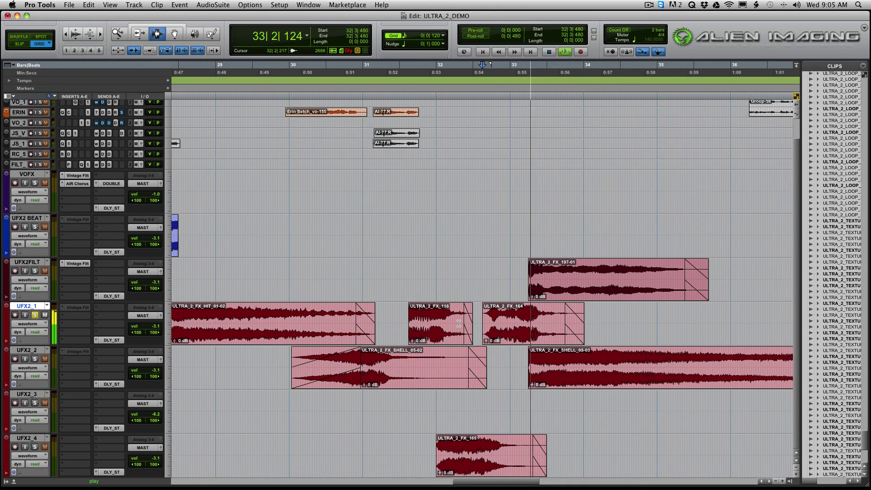
{"action": "key", "text": "space"}
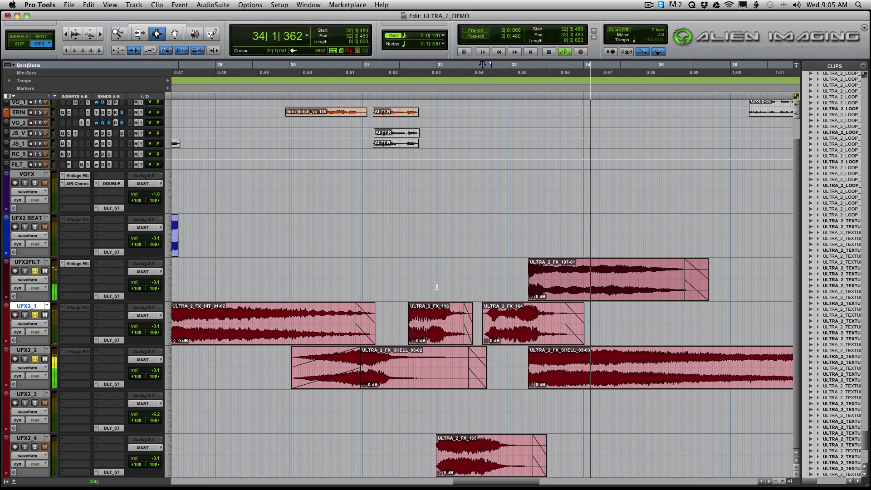
{"action": "key", "text": "super+bracketleft"}
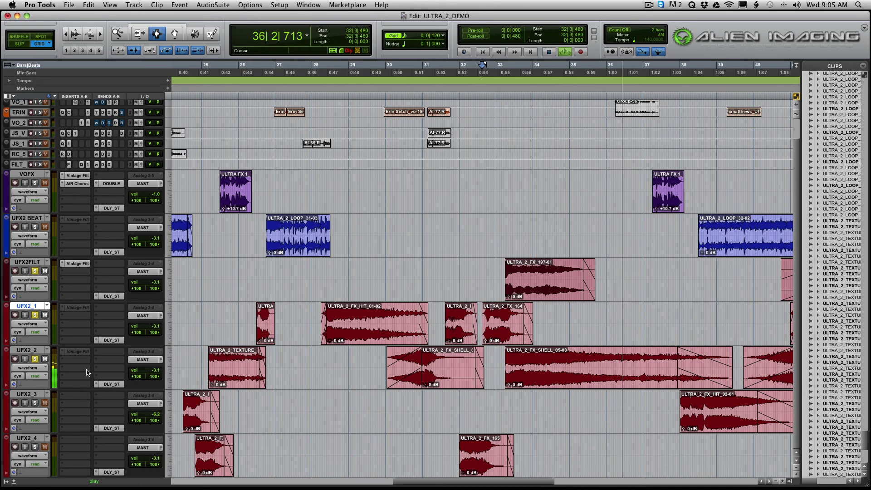
Step: Step the insertion from 36|4|240 on UFX2FILT to 37|3|840 and 40|2|840 on UFX2_1
{"action": "left_click", "coordinate": [636, 279]}
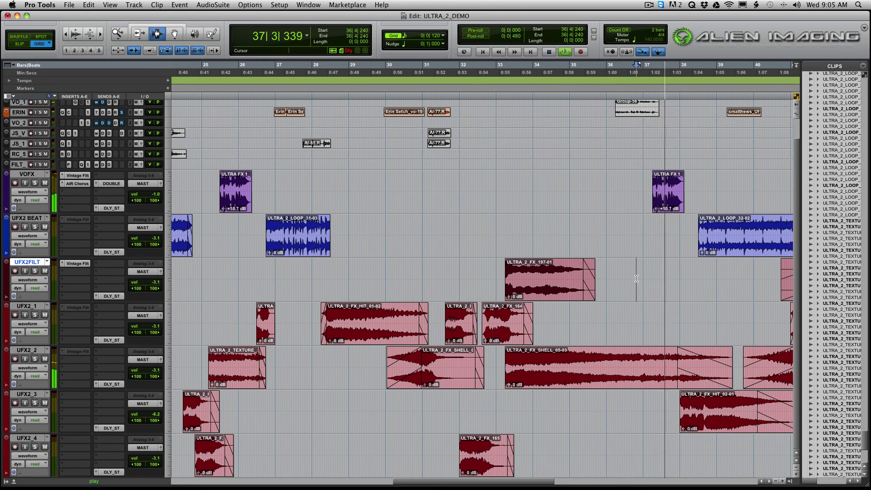
{"action": "key", "text": "super+bracketright"}
{"action": "key", "text": "super+bracketright"}
{"action": "key", "text": "super+bracketleft"}
{"action": "left_click", "coordinate": [551, 314]}
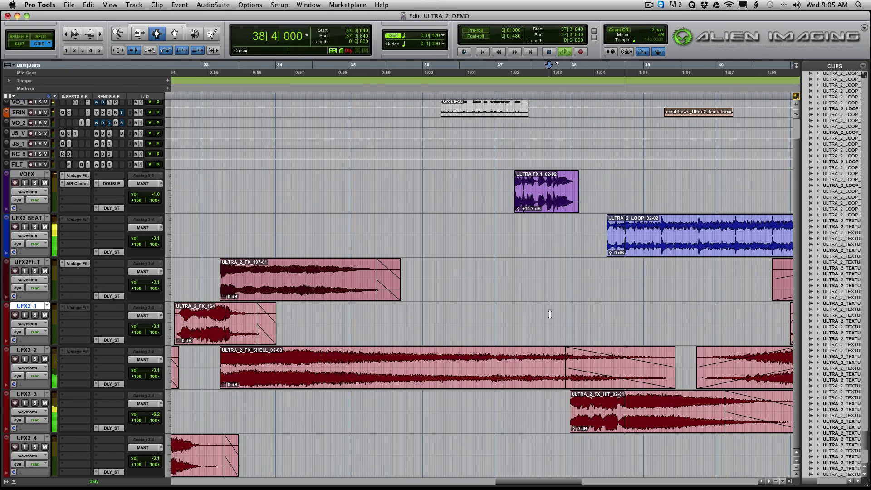
{"action": "key", "text": "super+bracketleft"}
{"action": "left_click", "coordinate": [586, 318]}
{"action": "key", "text": "super+bracketright"}
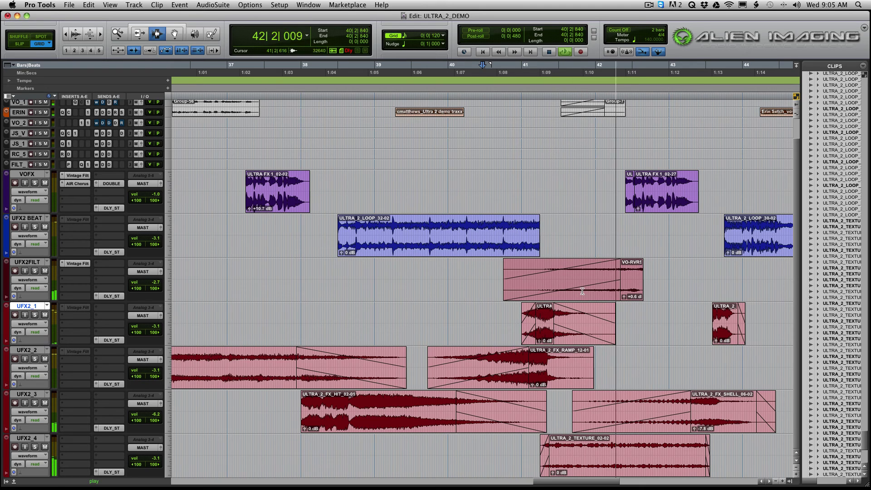
Step: Play from 41|2|600 on UFX2FILT, stop, and move the track selection to UFX2_3
{"action": "left_click", "coordinate": [551, 283]}
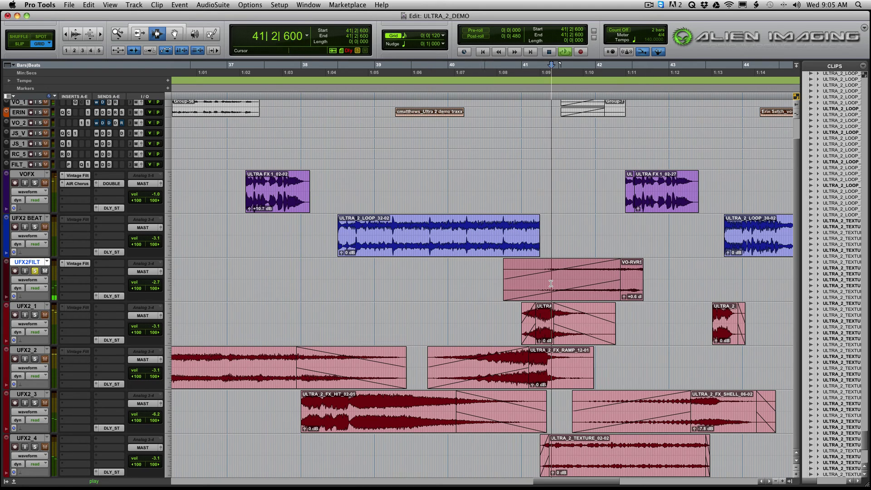
{"action": "key", "text": "space"}
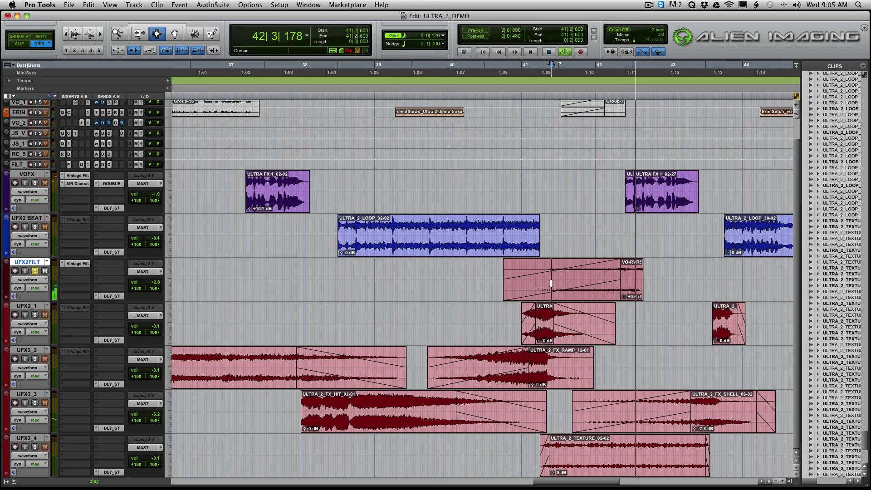
{"action": "key", "text": "super+bracketleft"}
{"action": "key", "text": "space"}
{"action": "key", "text": "semicolon"}
{"action": "key", "text": "semicolon"}
{"action": "key", "text": "semicolon"}
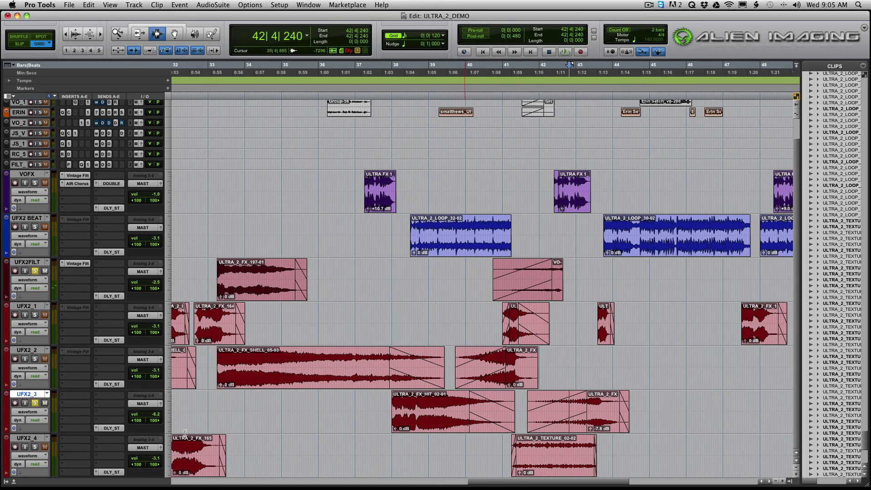
Step: Play from 41|3|840 on UFX2_4, then from 41|4|600 on UFX2_3
{"action": "left_click", "coordinate": [531, 446]}
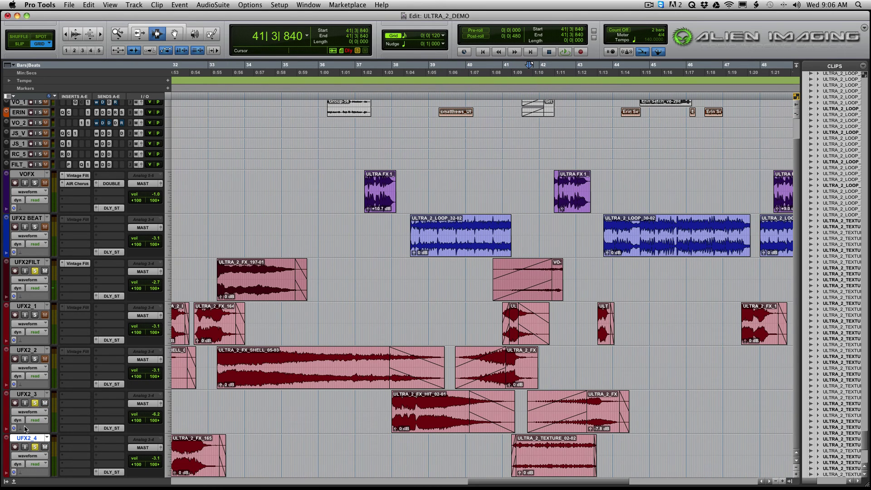
{"action": "key", "text": "space"}
{"action": "key", "text": "super+bracketright"}
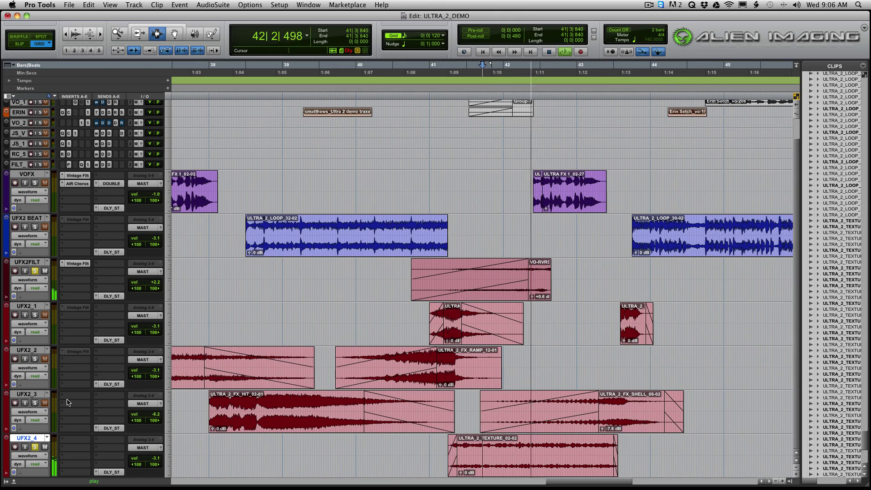
{"action": "key", "text": "space"}
{"action": "key", "text": "space"}
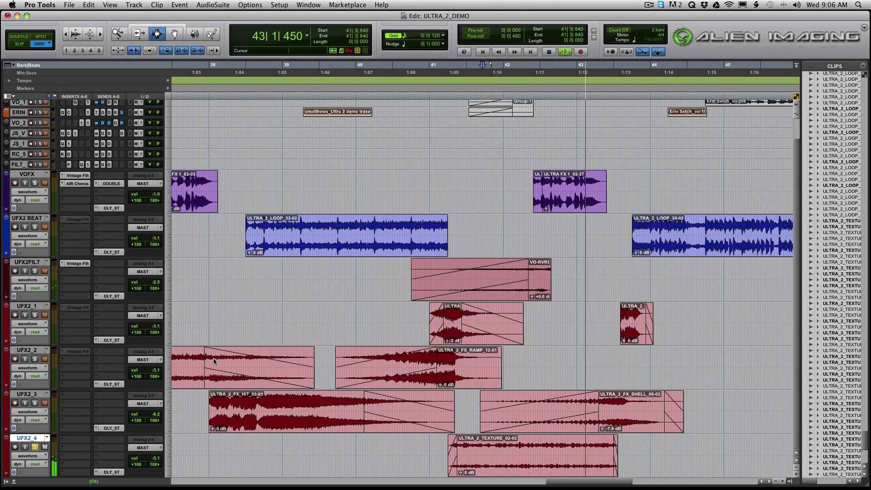
{"action": "key", "text": "space"}
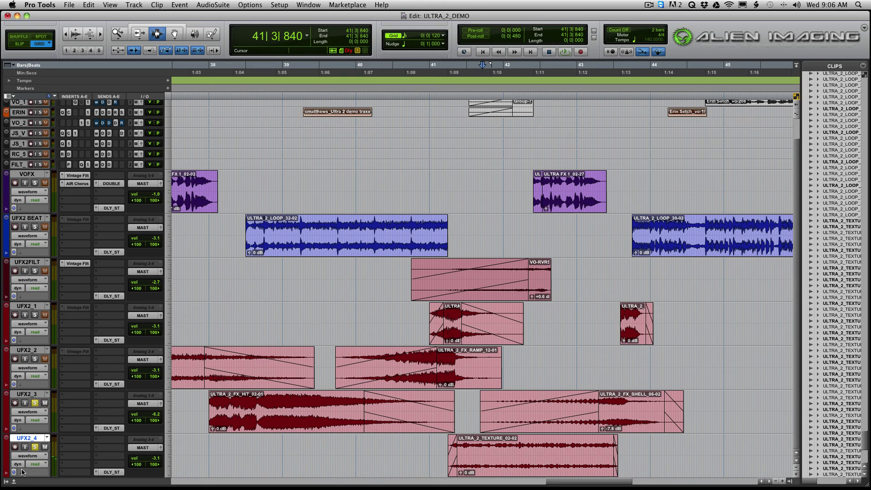
{"action": "left_click", "coordinate": [496, 419]}
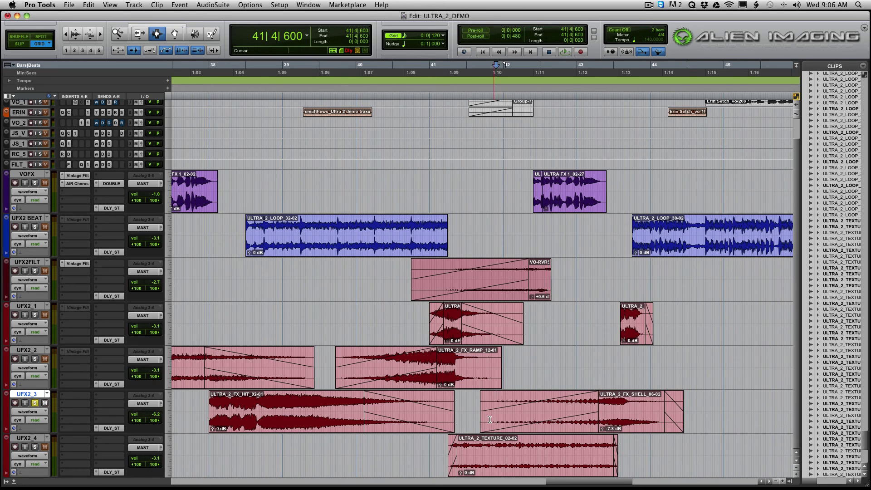
{"action": "key", "text": "space"}
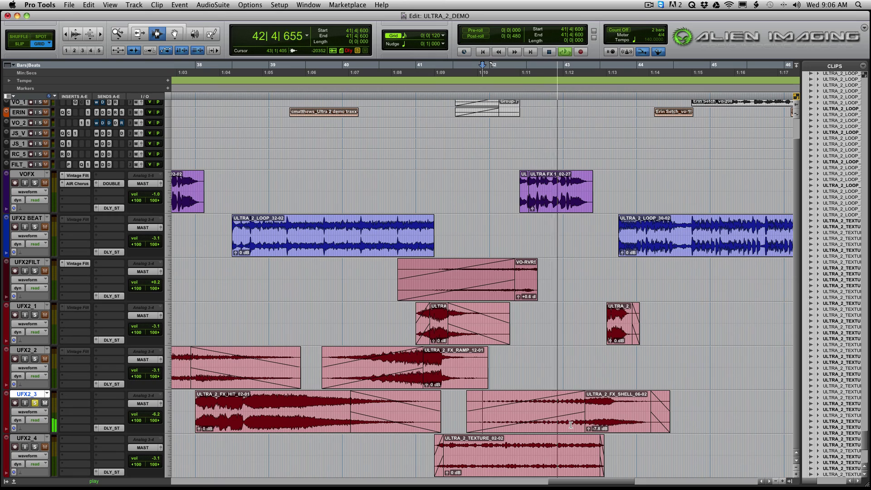
{"action": "key", "text": "space"}
Step: Audition ULTRA_2_FX_SHELL_06-02 at 0 dB clip gain, then undo back to -7.8 dB
{"action": "left_click", "coordinate": [589, 428], "text": "alt"}
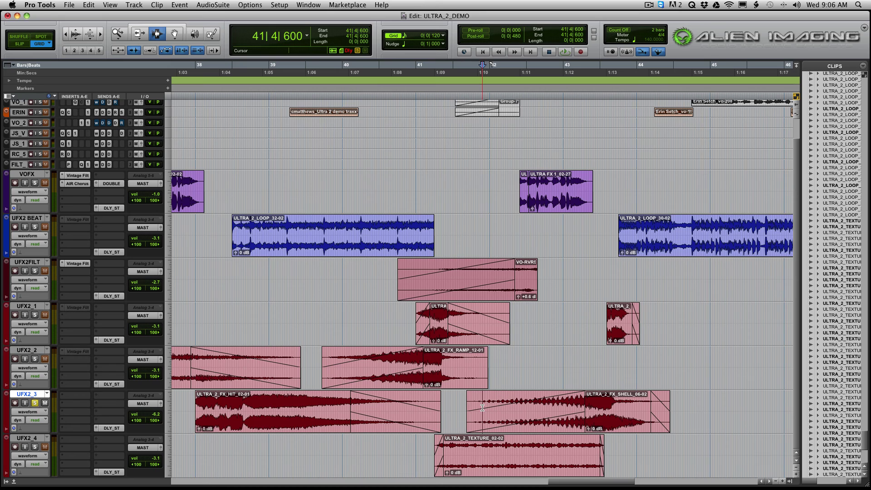
{"action": "key", "text": "space"}
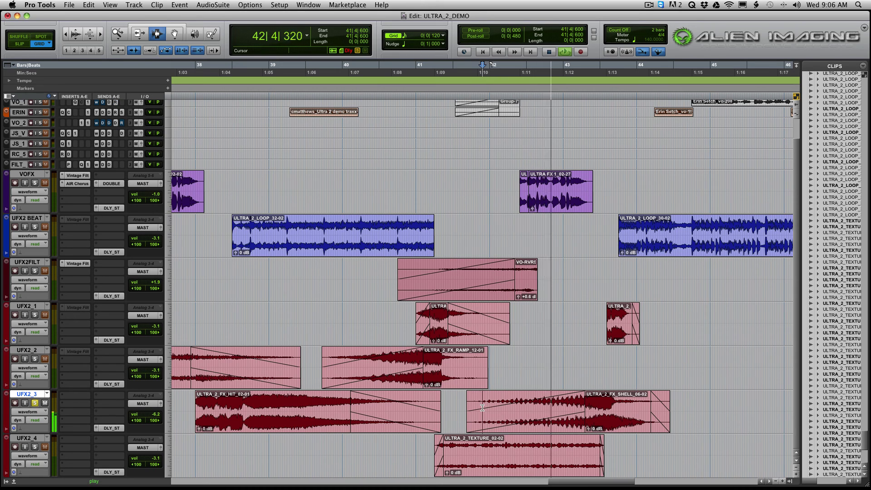
{"action": "key", "text": "space"}
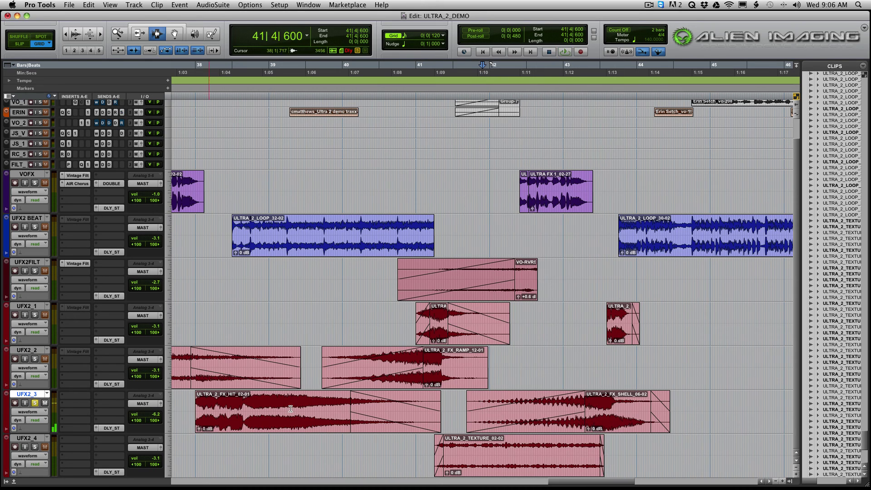
{"action": "key", "text": "super+z"}
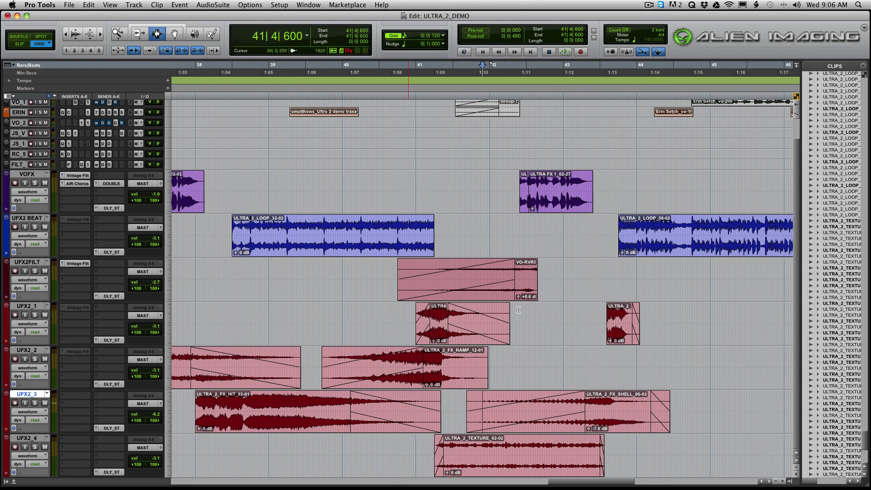
Step: Play from 41|4|120 on UFX2 BEAT and cue near bar 43 on UFX2_2
{"action": "left_click", "coordinate": [474, 240]}
{"action": "key", "text": "space"}
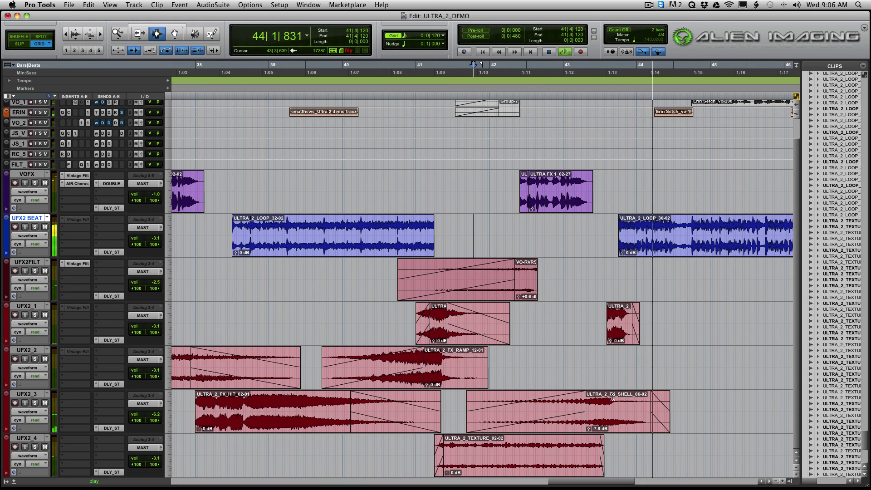
{"action": "left_click", "coordinate": [594, 351]}
{"action": "key", "text": "super+bracketright"}
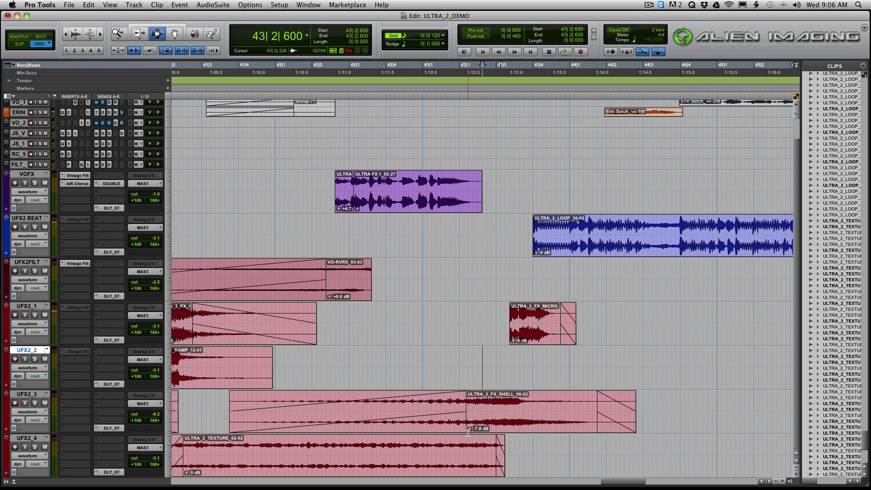
Step: Raise the ULTRA_2_FX_SHELL_06-02 clip gain to -7.4 dB and play from 42|4|840
{"action": "left_click_drag", "start_coordinate": [470, 429], "coordinate": [471, 429]}
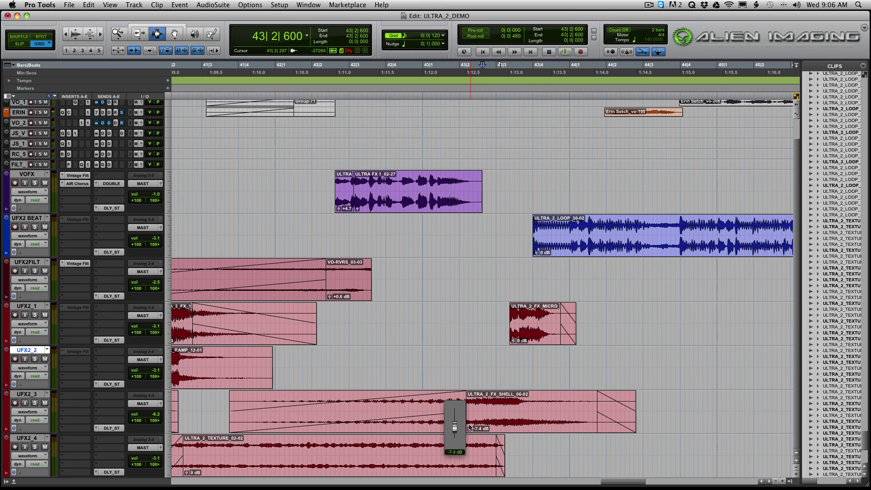
{"action": "left_click", "coordinate": [418, 359]}
{"action": "key", "text": "space"}
Step: Audition bars 42–45 zoomed out, then restart playback from 43|3|360
{"action": "key", "text": "super+bracketleft"}
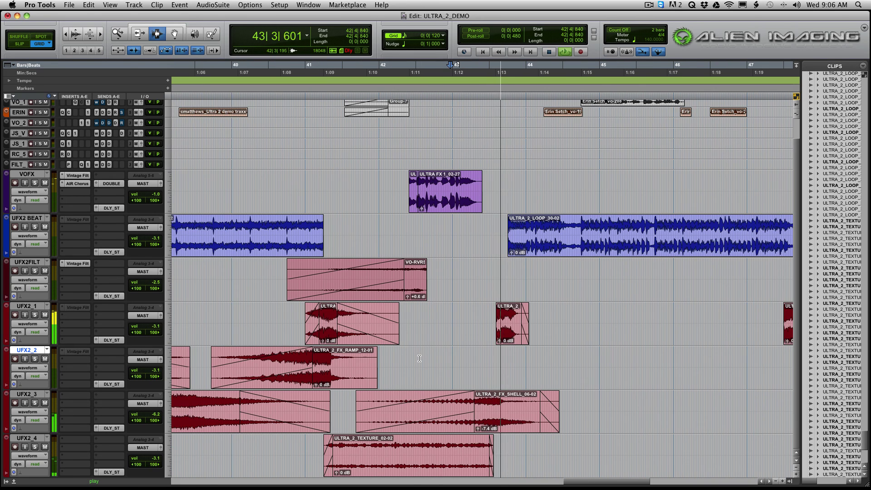
{"action": "key", "text": "super+bracketleft"}
{"action": "left_click", "coordinate": [550, 309]}
{"action": "key", "text": "super+bracketleft"}
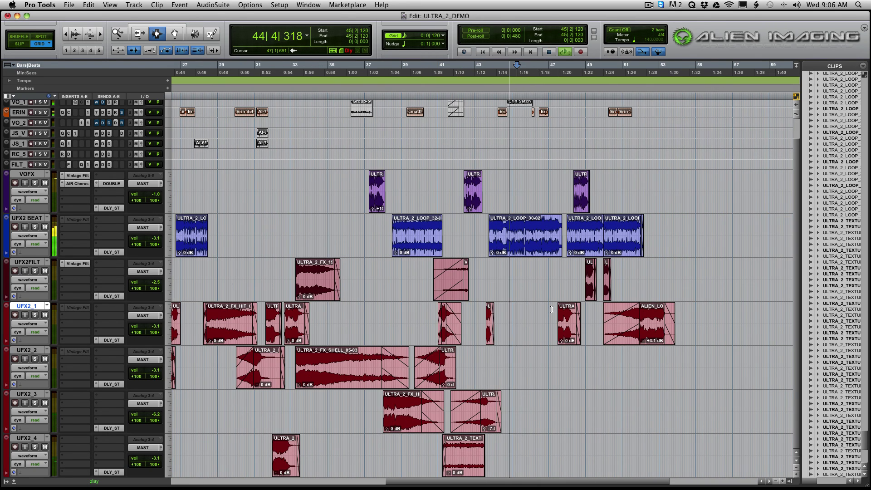
{"action": "key", "text": "space"}
{"action": "key", "text": "super+bracketright"}
{"action": "key", "text": "super+bracketright"}
{"action": "key", "text": "super+bracketright"}
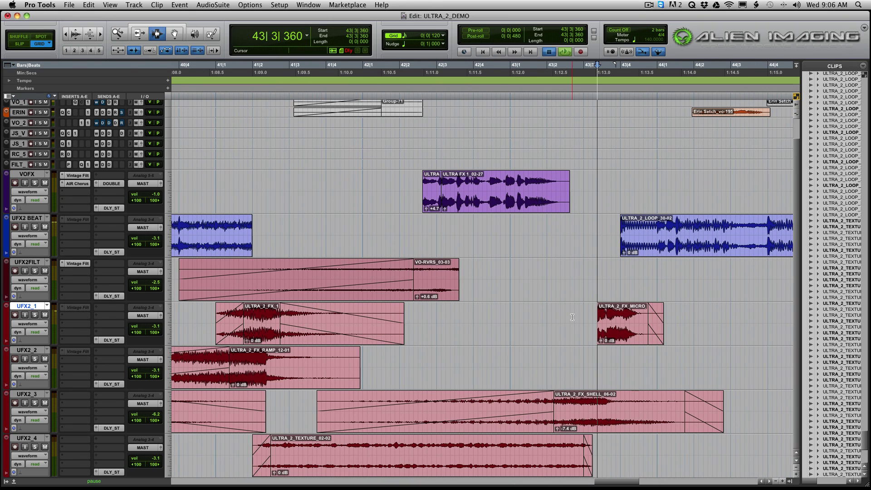
{"action": "key", "text": "space"}
Step: Keep auditioning from 43|3|360 toward bar 47, framing bars 43–51
{"action": "key", "text": "super+bracketright"}
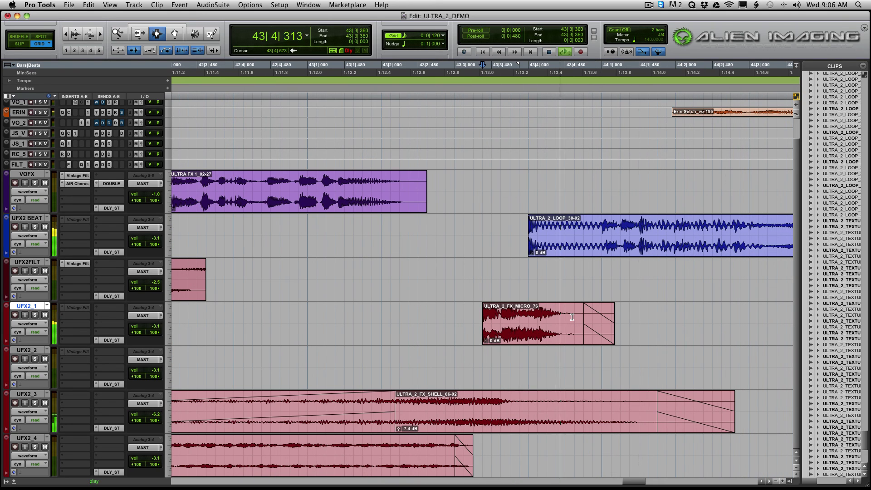
{"action": "key", "text": "space"}
{"action": "key", "text": "space"}
{"action": "key", "text": "super+bracketleft"}
{"action": "key", "text": "super+bracketleft"}
{"action": "key", "text": "super+bracketleft"}
{"action": "key", "text": "super+bracketleft"}
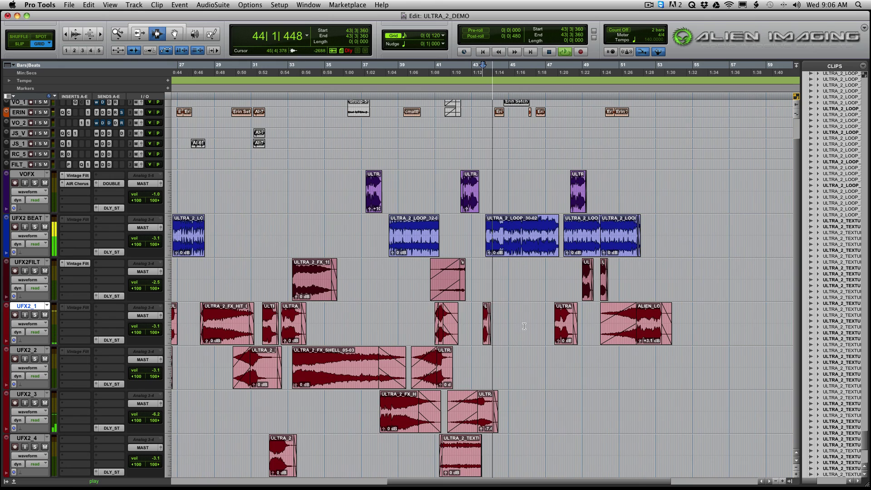
{"action": "key", "text": "space"}
{"action": "key", "text": "Tab"}
{"action": "key", "text": "Tab"}
{"action": "left_click", "coordinate": [528, 268]}
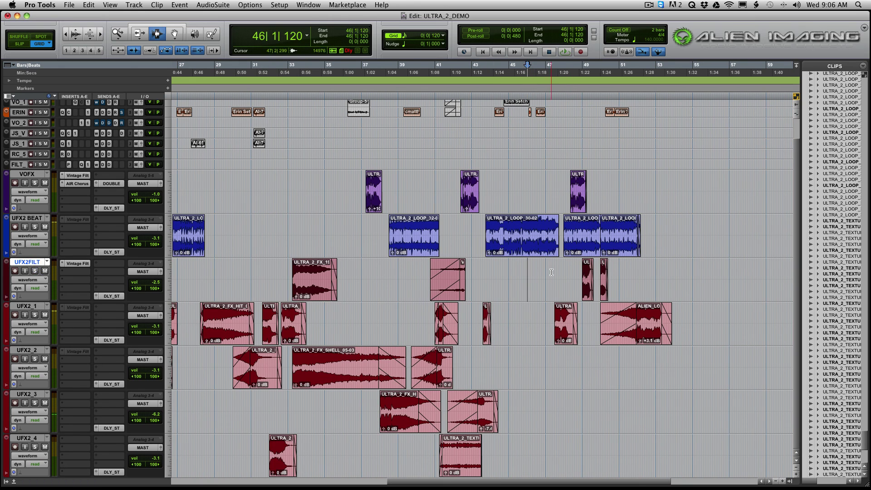
{"action": "key", "text": "super+bracketright"}
{"action": "key", "text": "super+bracketright"}
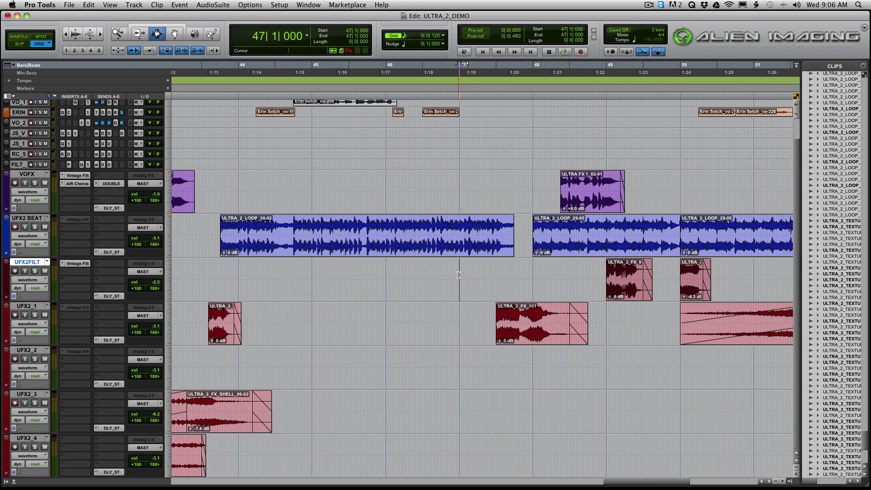
Step: Play from bar 47 through bars 48–56 and move the start point to 51|1|120
{"action": "key", "text": "space"}
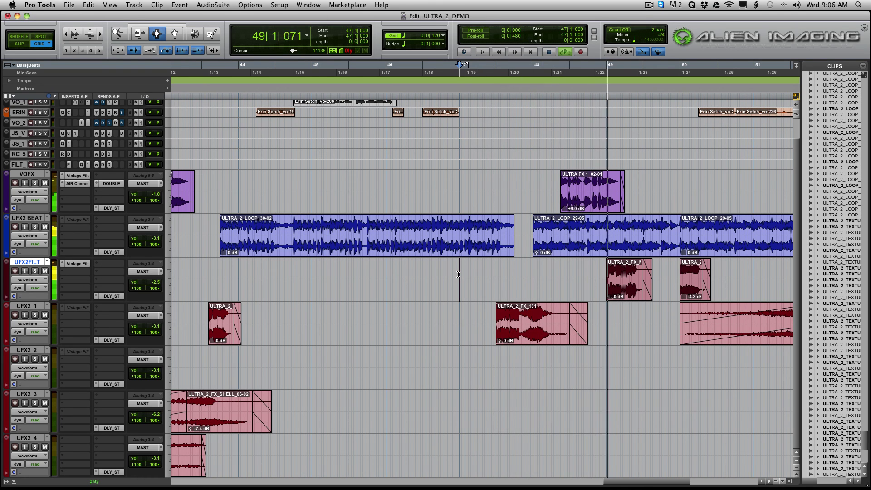
{"action": "key", "text": "super+bracketleft"}
{"action": "key", "text": "super+bracketright"}
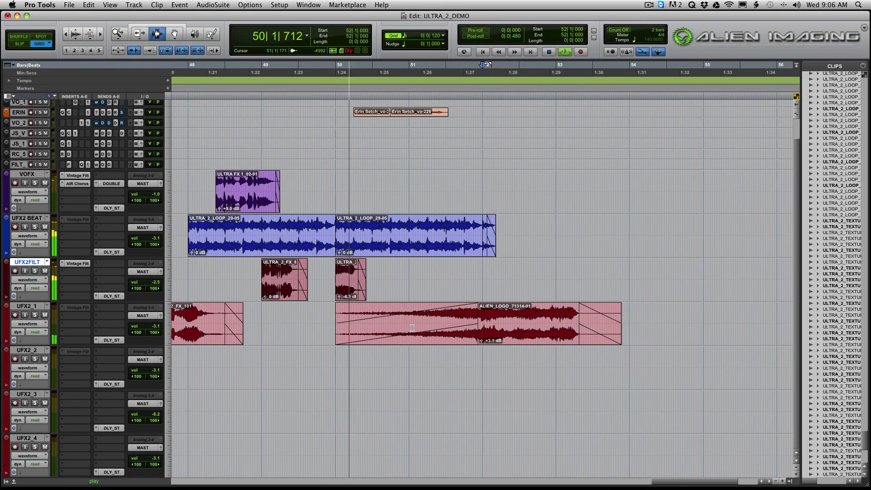
{"action": "left_click", "coordinate": [411, 284]}
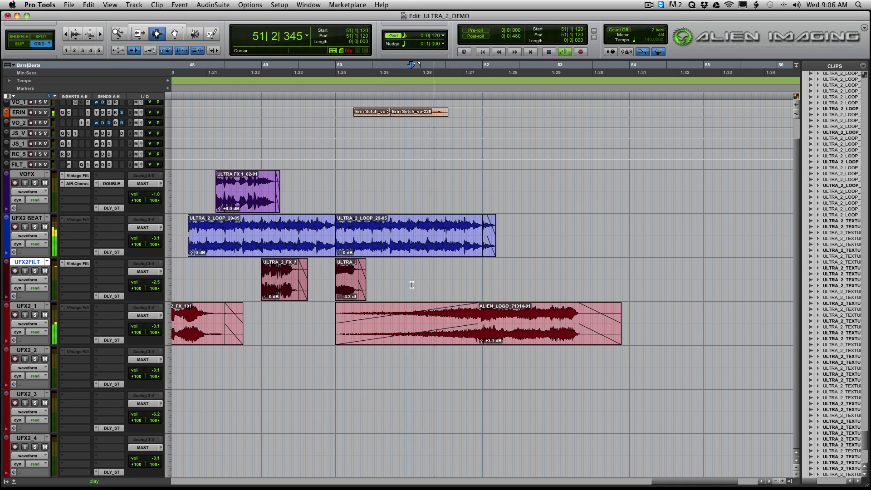
Step: Stop on the ALIEN_LOGO clip at 52|2|480, then zoom out to the entire session
{"action": "left_click", "coordinate": [499, 310]}
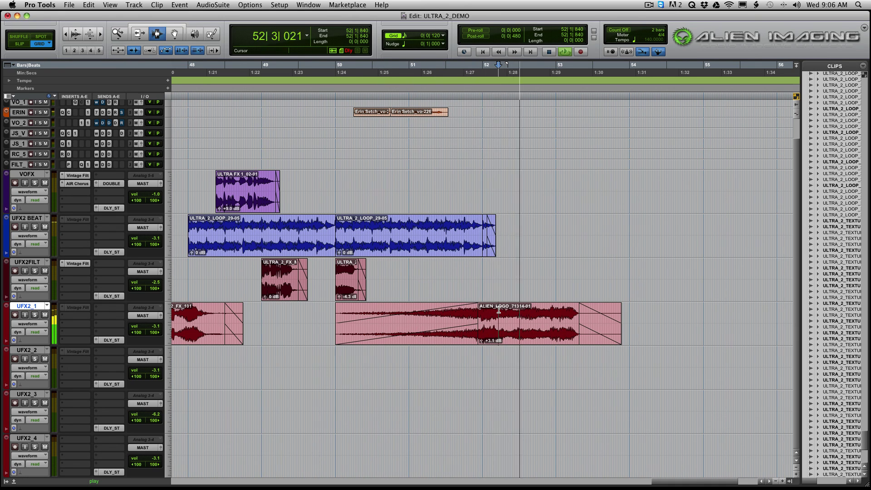
{"action": "key", "text": "super+bracketright"}
{"action": "left_click", "coordinate": [507, 327]}
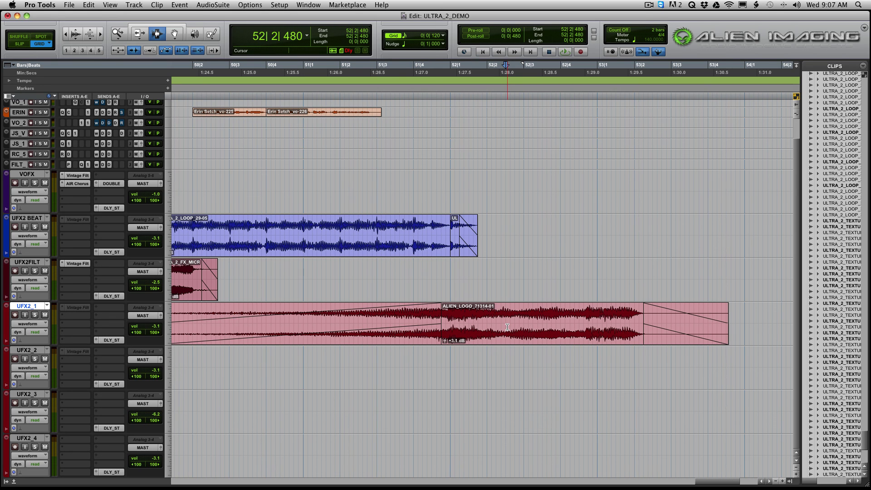
{"action": "key", "text": "super+bracketleft"}
{"action": "key", "text": "super+bracketleft"}
{"action": "key", "text": "super+bracketleft"}
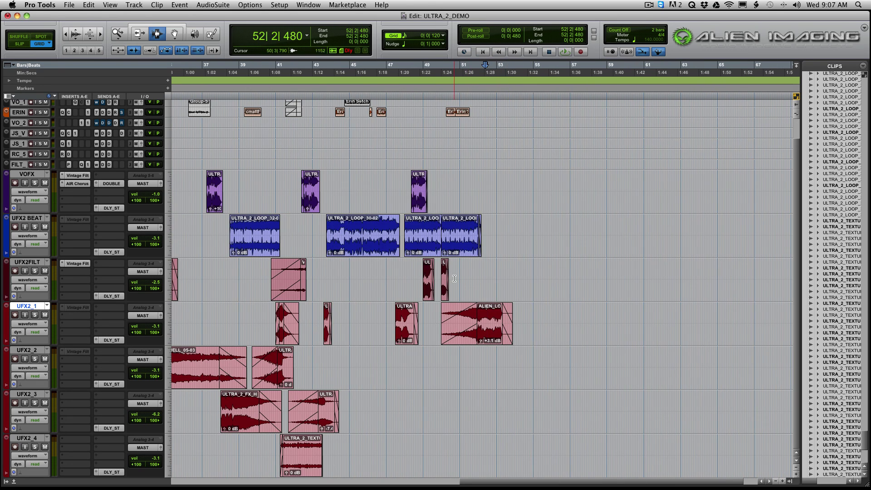
{"action": "key", "text": "super+bracketleft"}
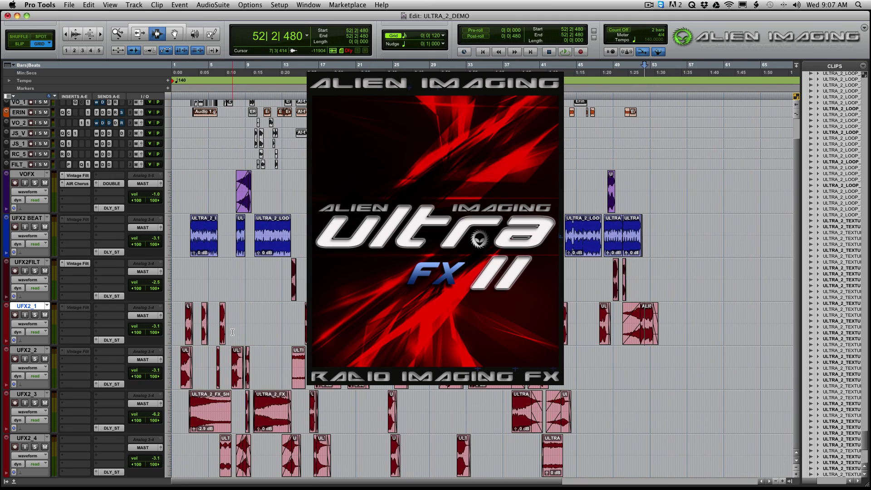